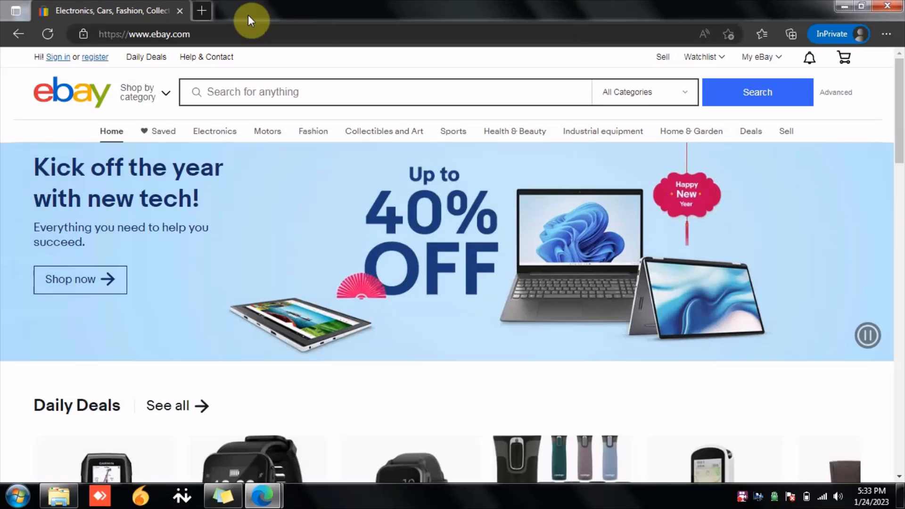
Step: Open the sign-in page and enter the account username
{"action": "left_click", "coordinate": [57, 59]}
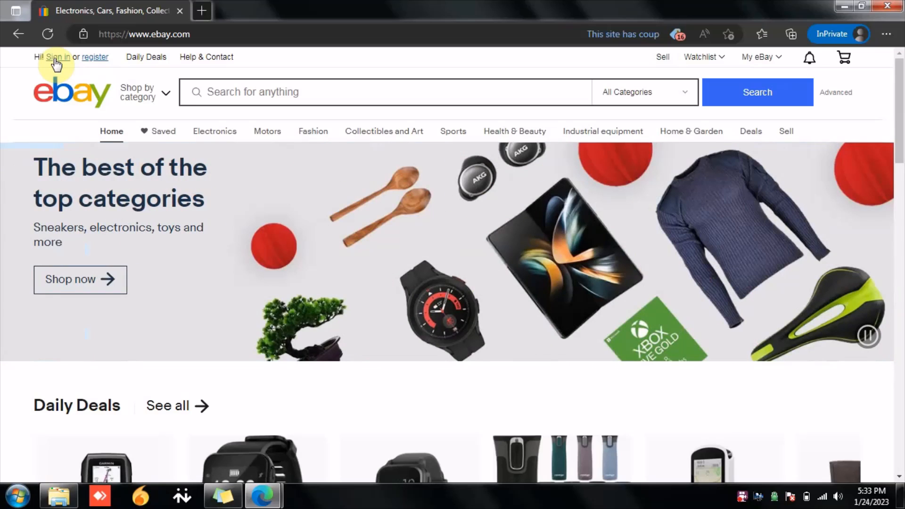
{"action": "left_click", "coordinate": [56, 60]}
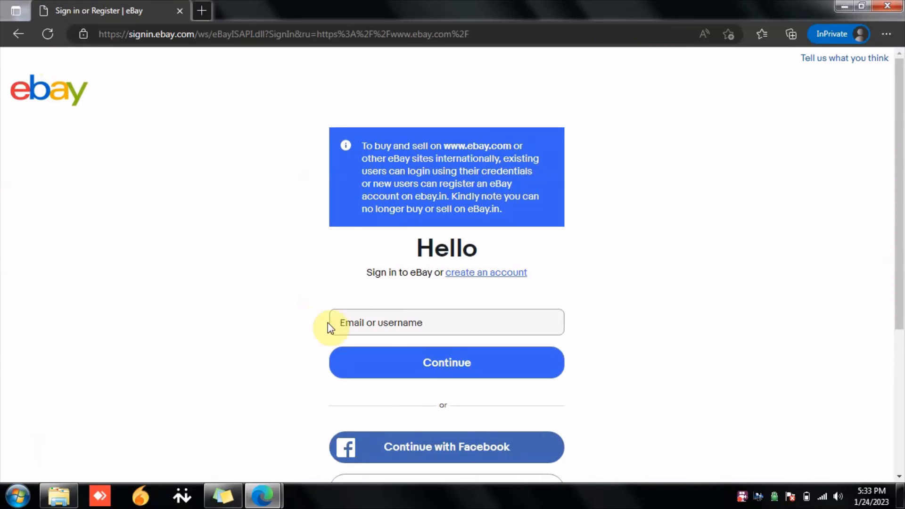
{"action": "left_click", "coordinate": [382, 328]}
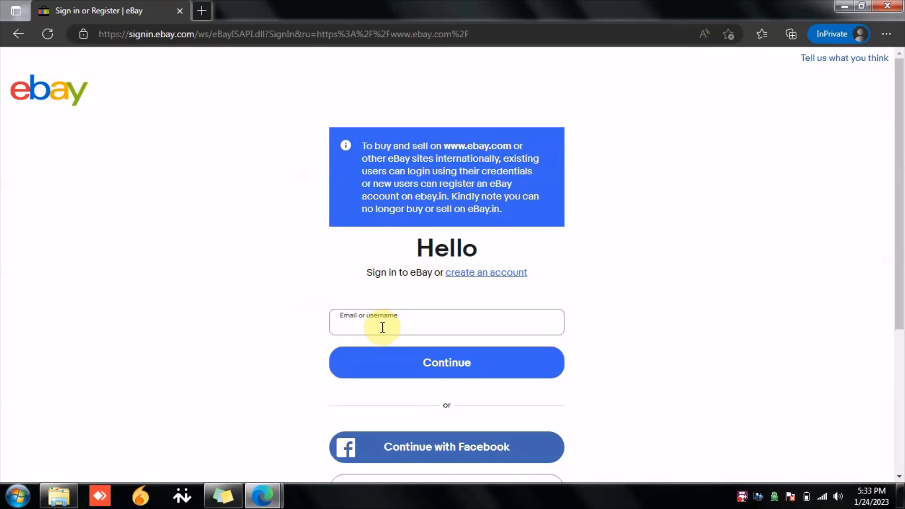
{"action": "type", "text": "fartiha_tradres"}
{"action": "key", "text": "Return"}
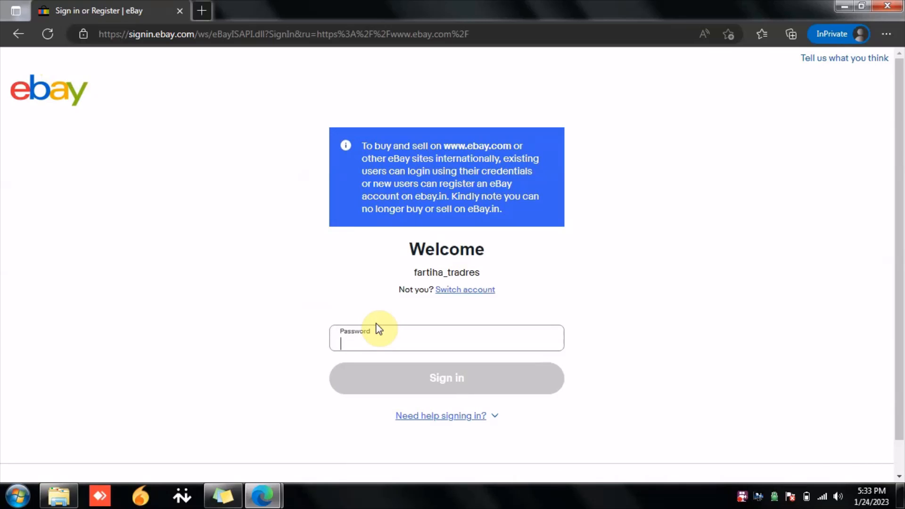
Step: Enter the account password and sign in
{"action": "type", "text": "••••••••"}
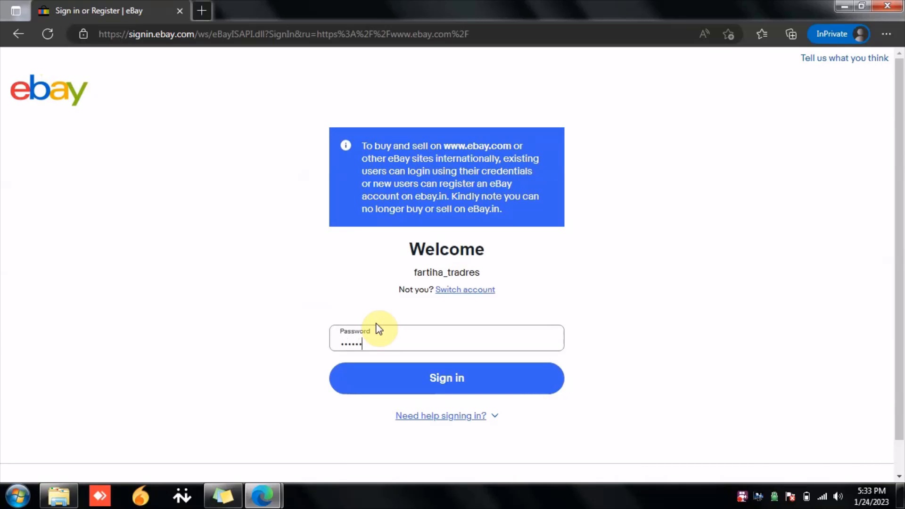
{"action": "key", "text": "Return"}
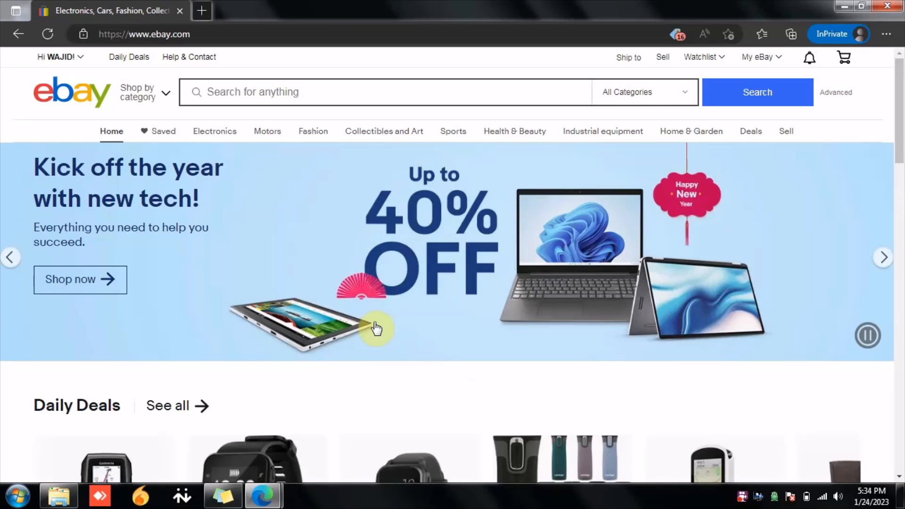
Step: Open the Selling page from the My eBay menu
{"action": "mouse_move", "coordinate": [78, 70]}
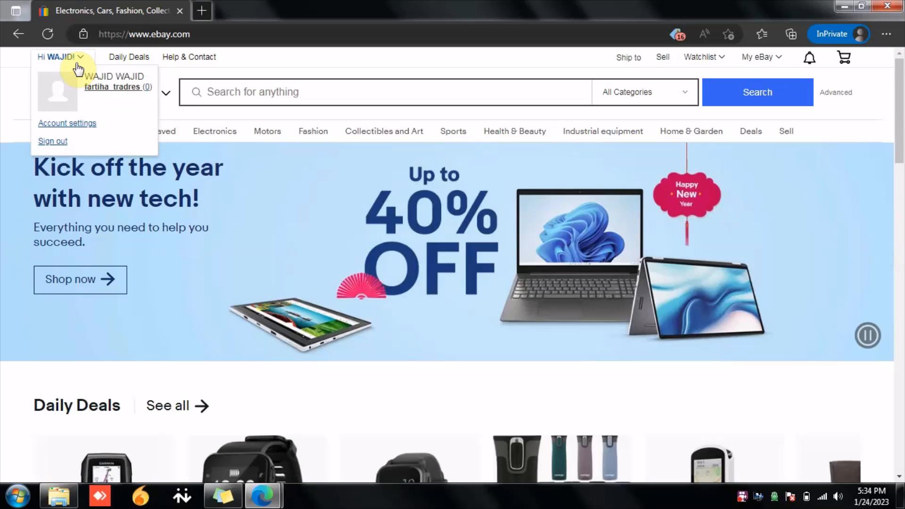
{"action": "mouse_move", "coordinate": [760, 66]}
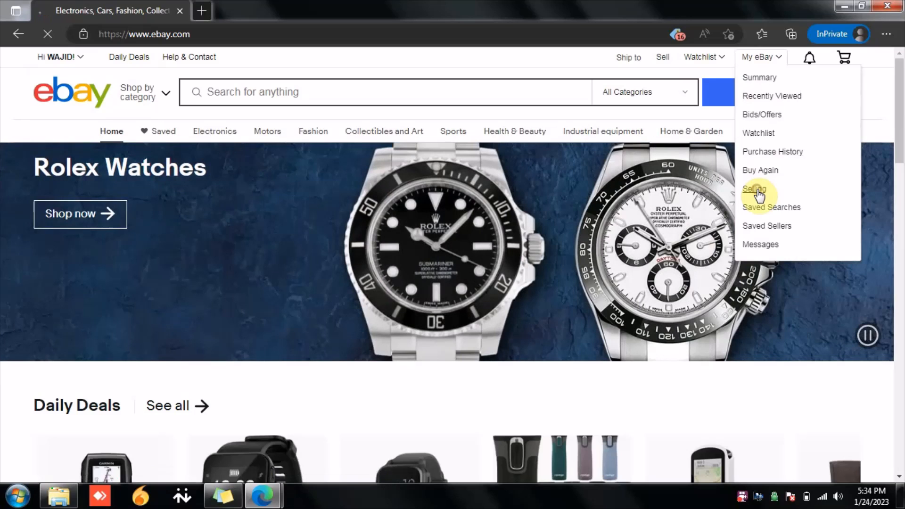
{"action": "left_click", "coordinate": [759, 193]}
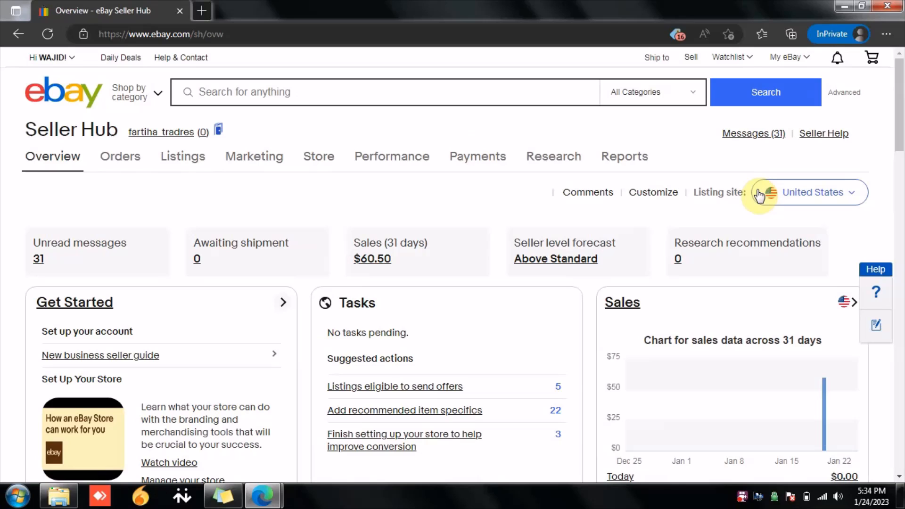
Step: Start a new single listing from the Seller Hub listings page
{"action": "left_click", "coordinate": [168, 169]}
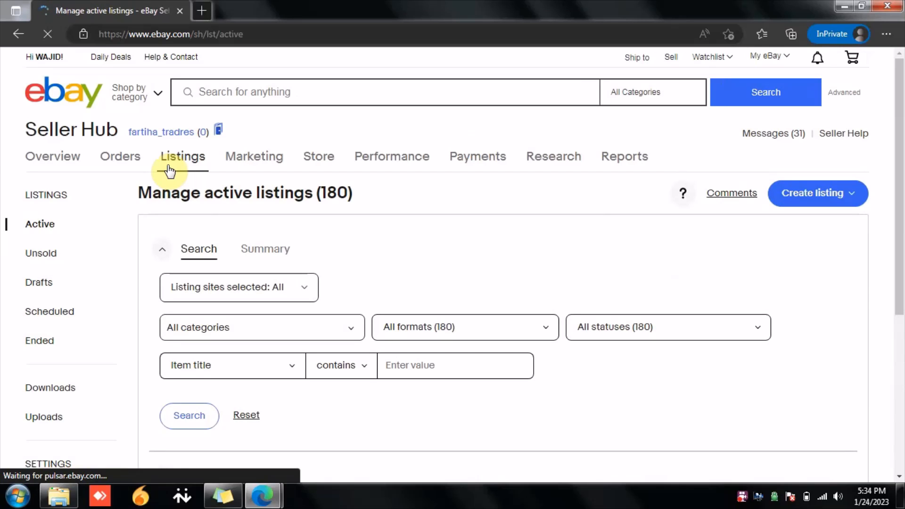
{"action": "scroll", "coordinate": [169, 170], "scroll_direction": "down", "scroll_amount": 1}
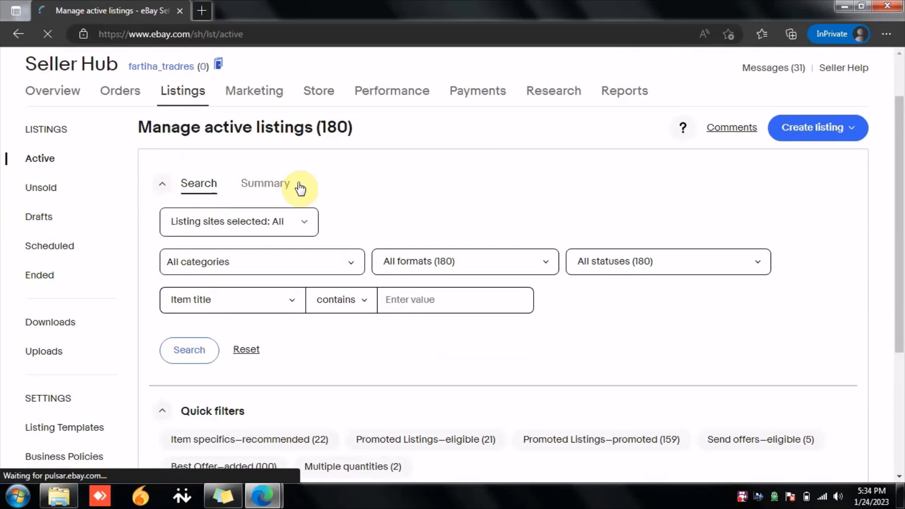
{"action": "left_click", "coordinate": [838, 129]}
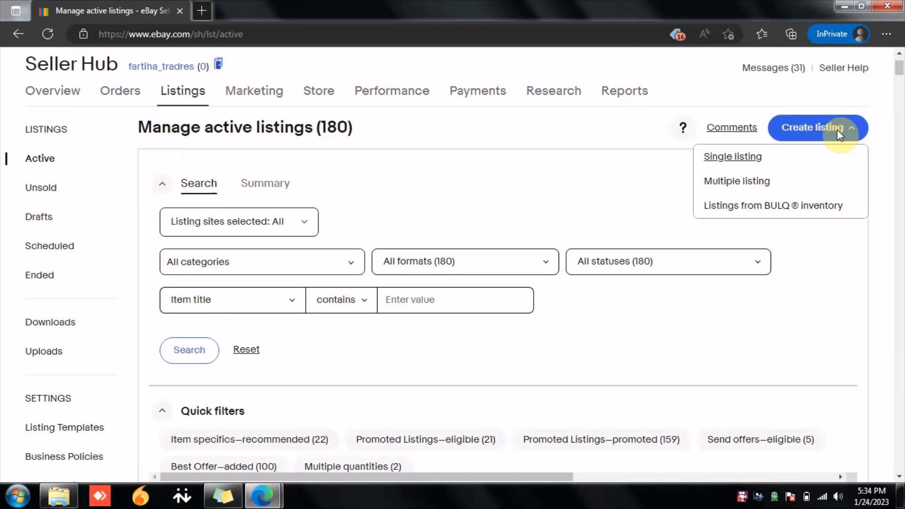
{"action": "left_click", "coordinate": [731, 162]}
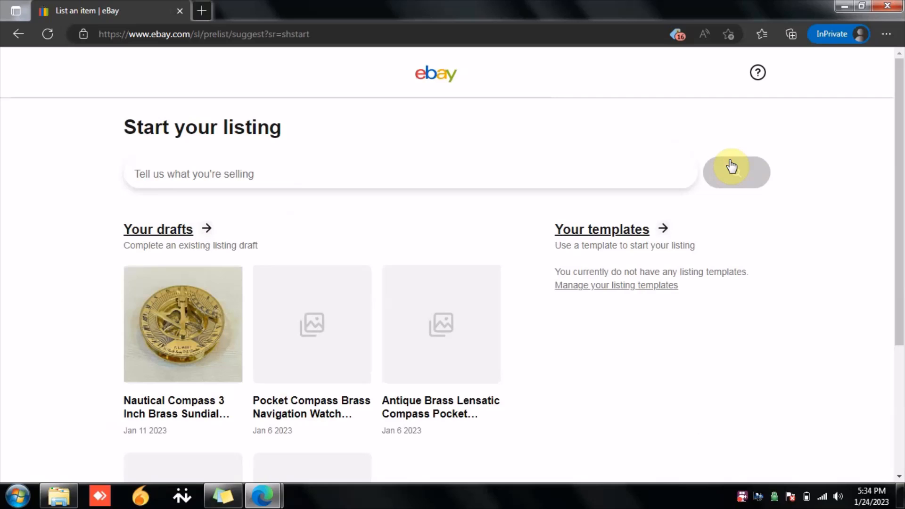
Step: Describe the item as brass compass and continue without choosing a matching listing
{"action": "left_click", "coordinate": [337, 177]}
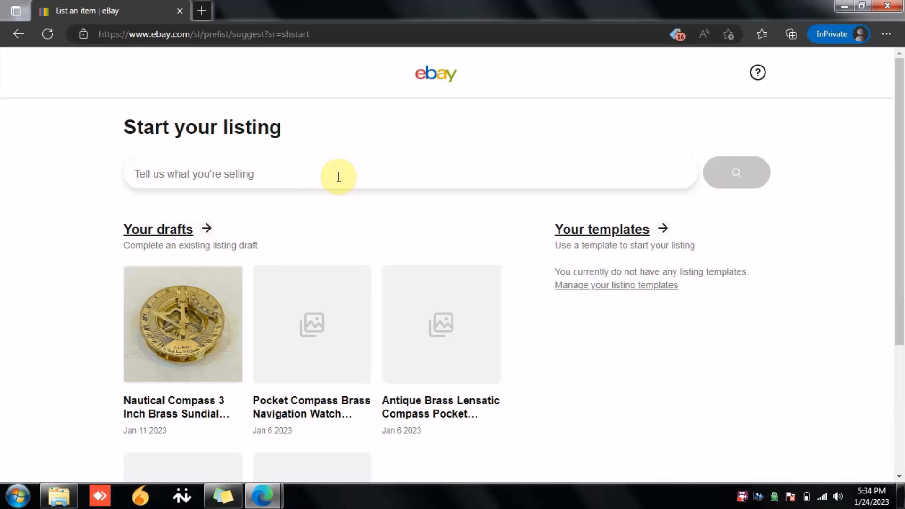
{"action": "type", "text": "brass"}
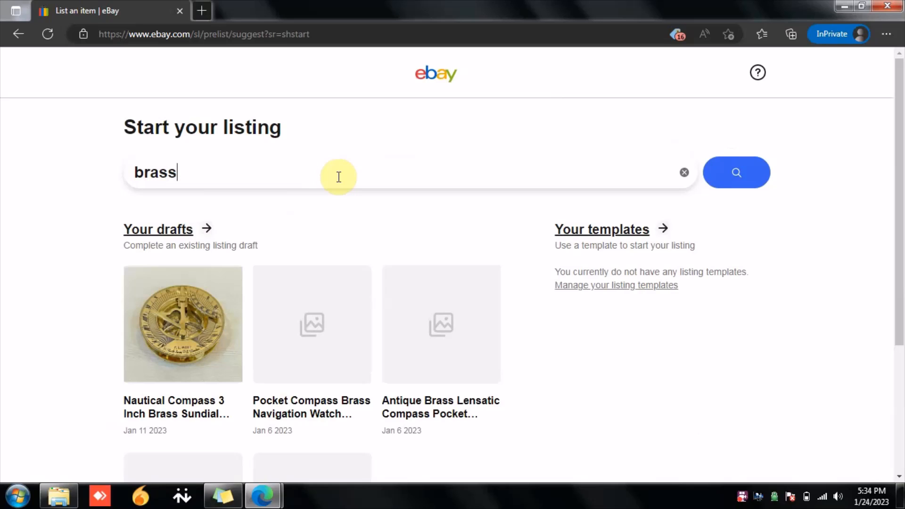
{"action": "type", "text": " compass"}
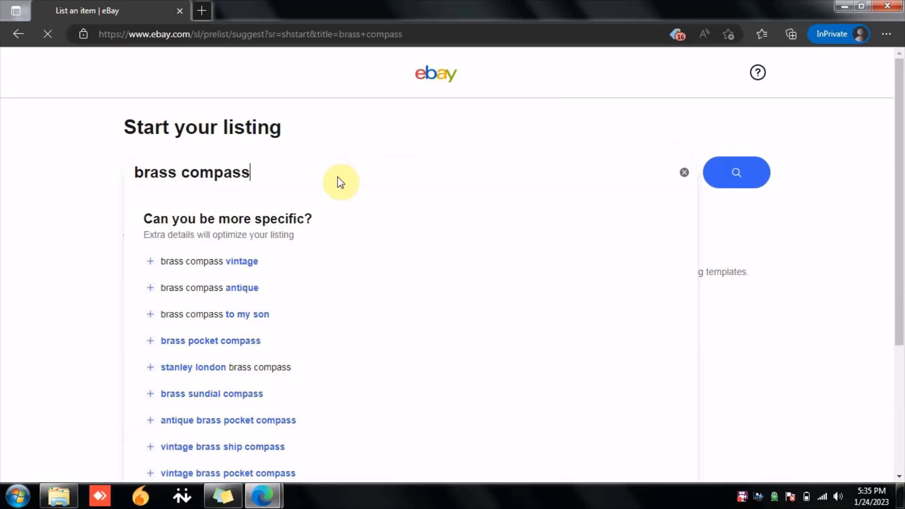
{"action": "key", "text": "Return"}
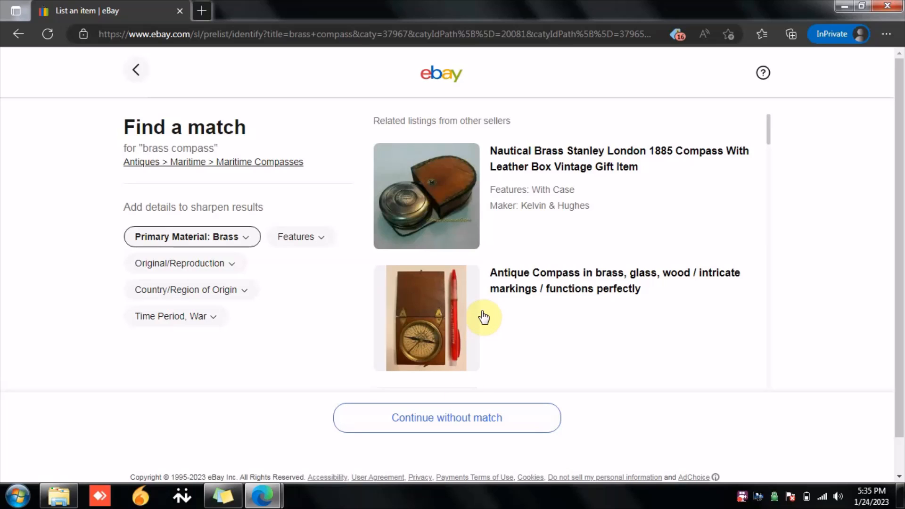
{"action": "scroll", "coordinate": [484, 317], "scroll_direction": "down", "scroll_amount": 1}
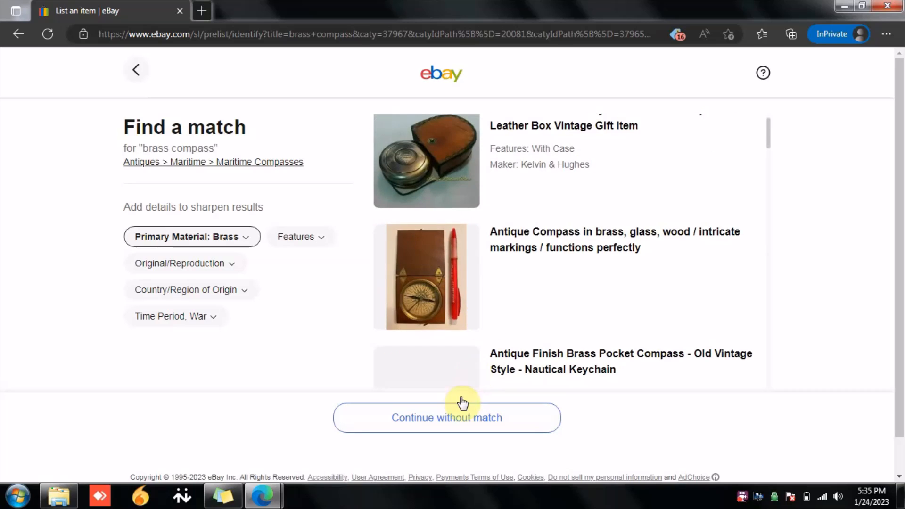
{"action": "left_click", "coordinate": [447, 423]}
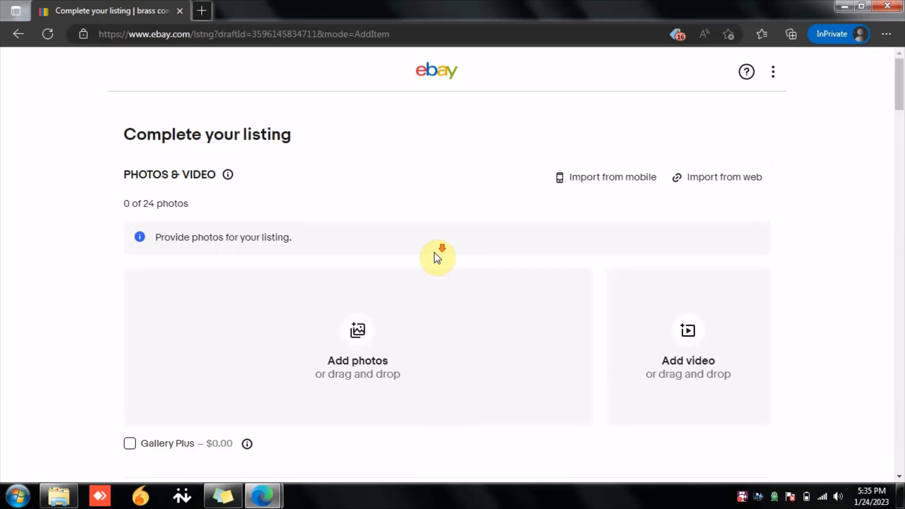
Step: Examine the photos and title sections of the listing form
{"action": "scroll", "coordinate": [436, 257], "scroll_direction": "down", "scroll_amount": 3}
{"action": "scroll", "coordinate": [434, 253], "scroll_direction": "down", "scroll_amount": 2}
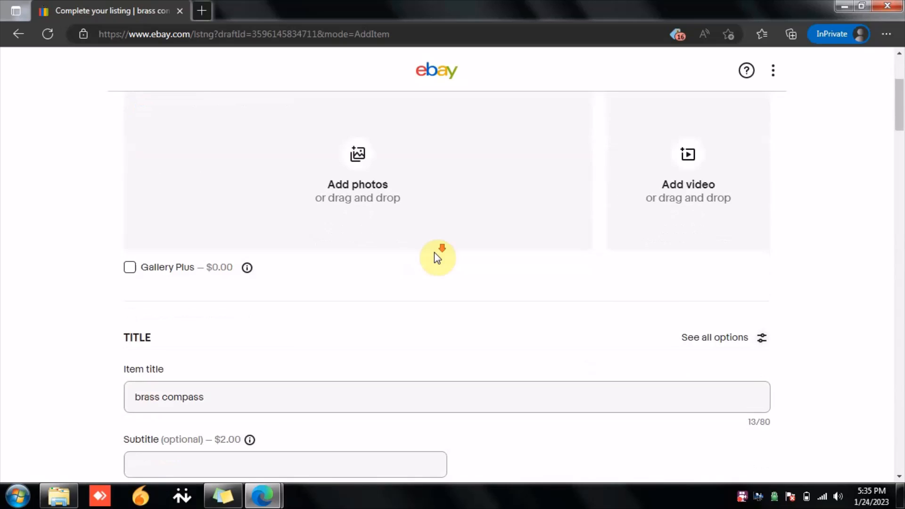
{"action": "scroll", "coordinate": [434, 253], "scroll_direction": "up", "scroll_amount": 3}
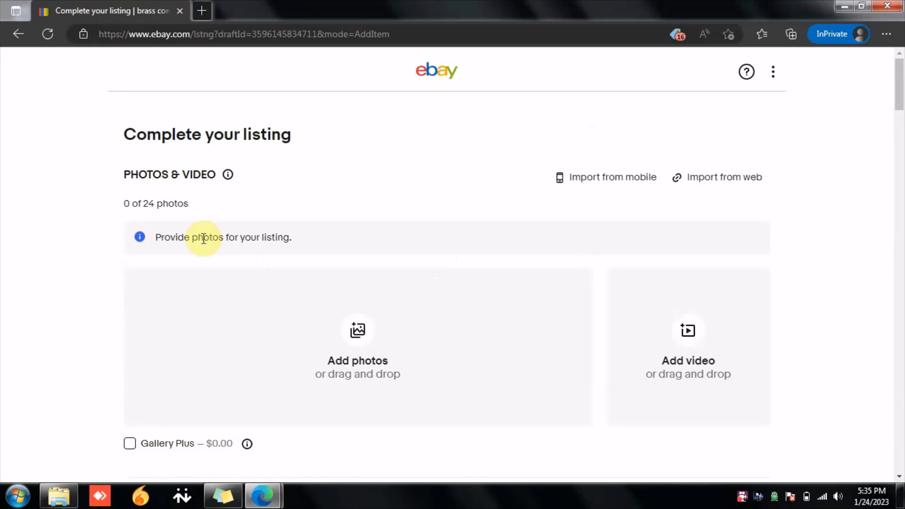
{"action": "triple_click", "coordinate": [155, 202]}
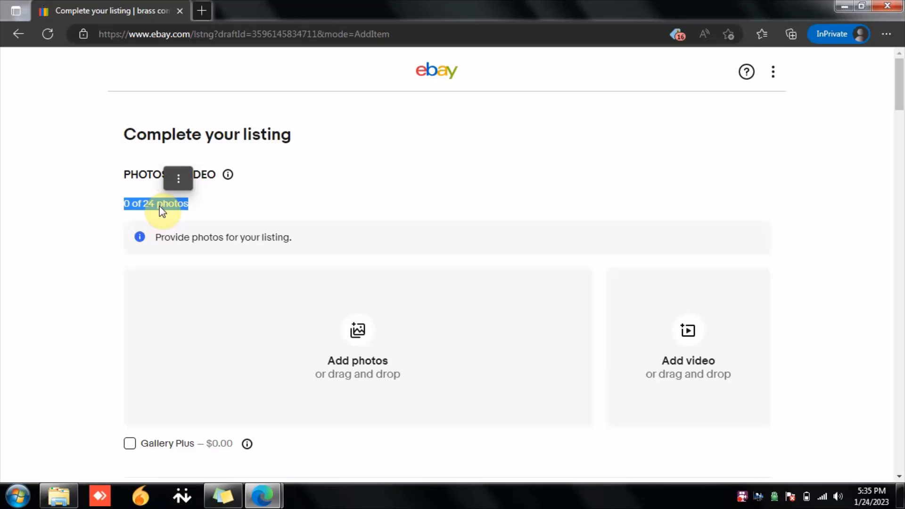
{"action": "left_click", "coordinate": [279, 211]}
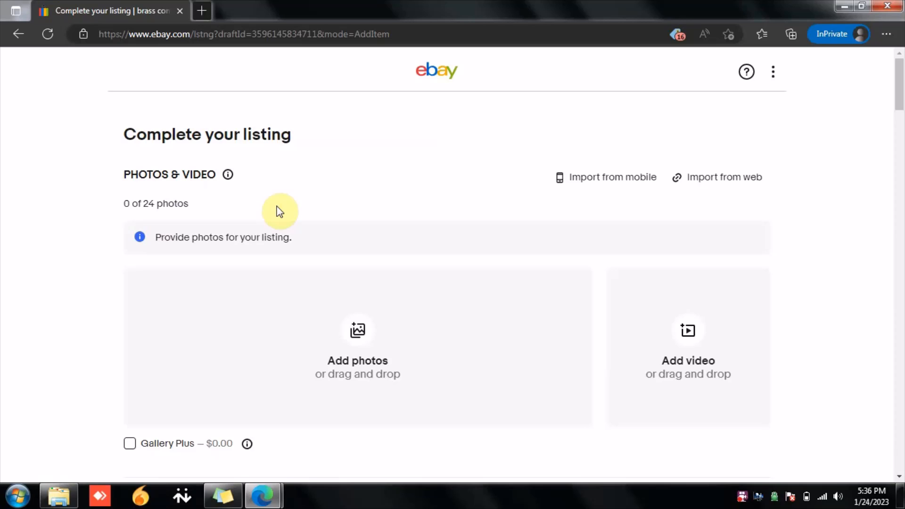
{"action": "scroll", "coordinate": [297, 191], "scroll_direction": "down", "scroll_amount": 3}
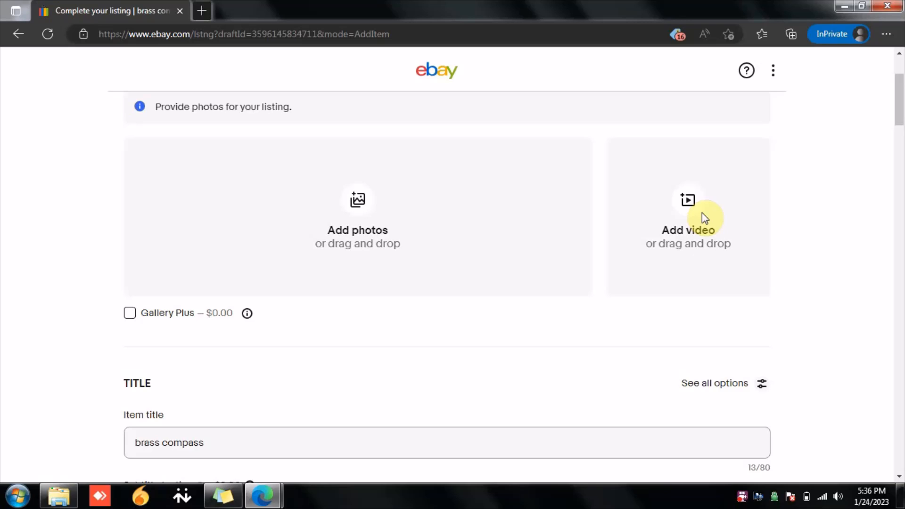
{"action": "left_click", "coordinate": [745, 497]}
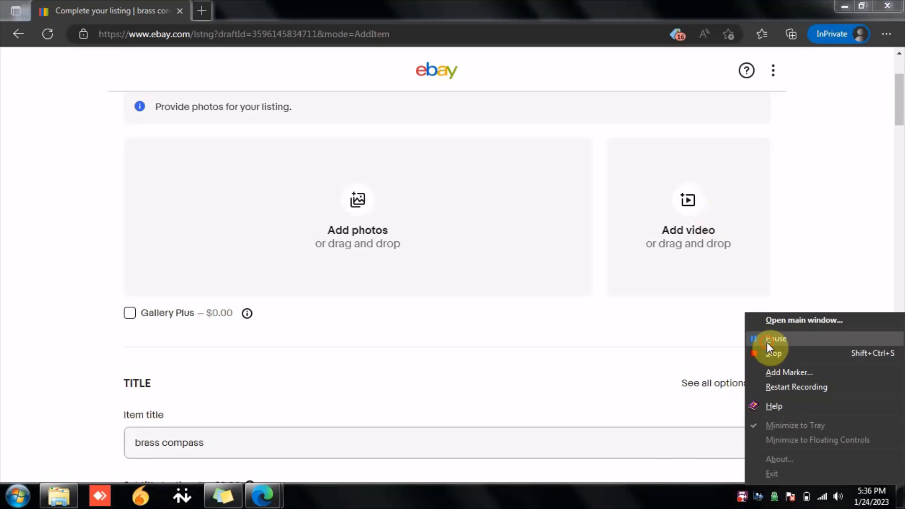
{"action": "left_click", "coordinate": [767, 342]}
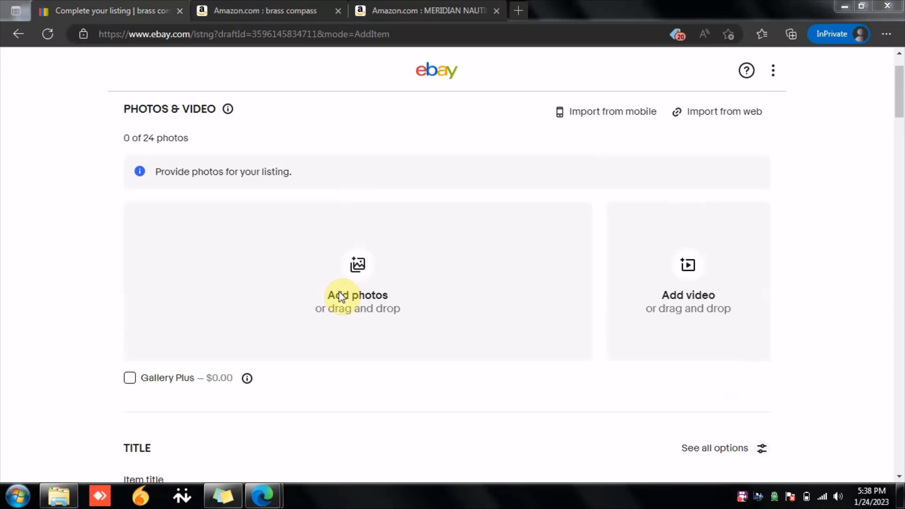
Step: Upload all six images from the Downloads compass folder as listing photos
{"action": "left_click", "coordinate": [362, 262]}
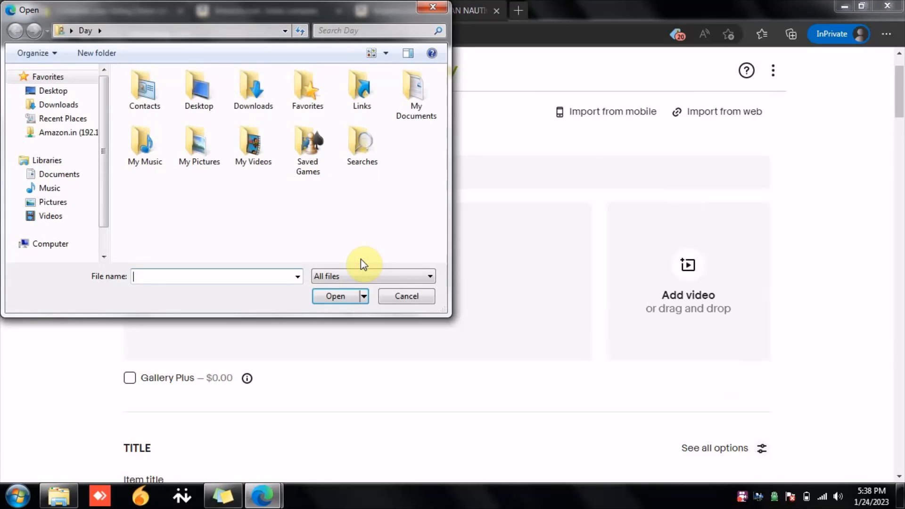
{"action": "left_click", "coordinate": [64, 104]}
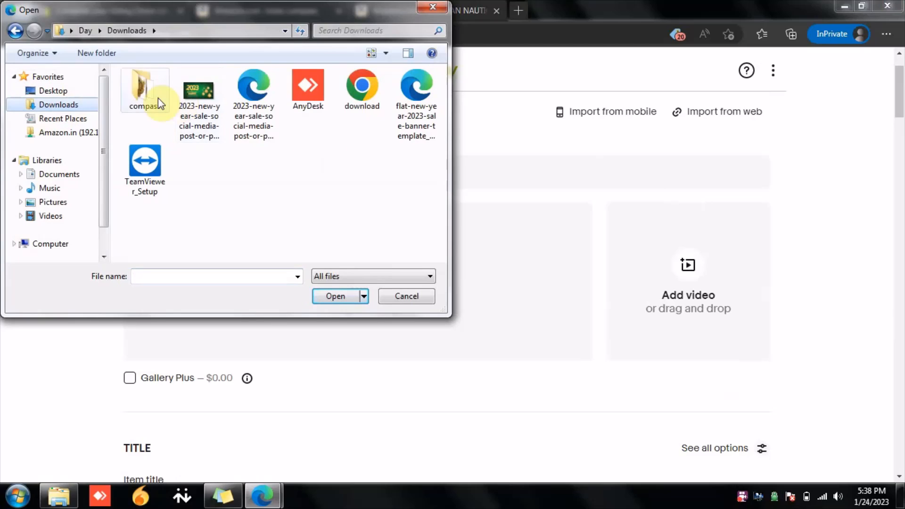
{"action": "double_click", "coordinate": [149, 97]}
{"action": "left_click", "coordinate": [149, 98]}
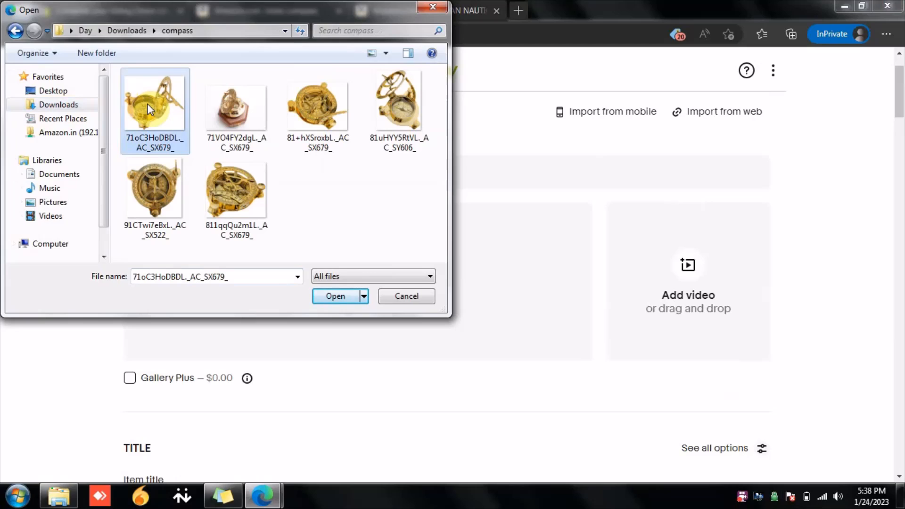
{"action": "left_click", "coordinate": [223, 176], "text": "shift"}
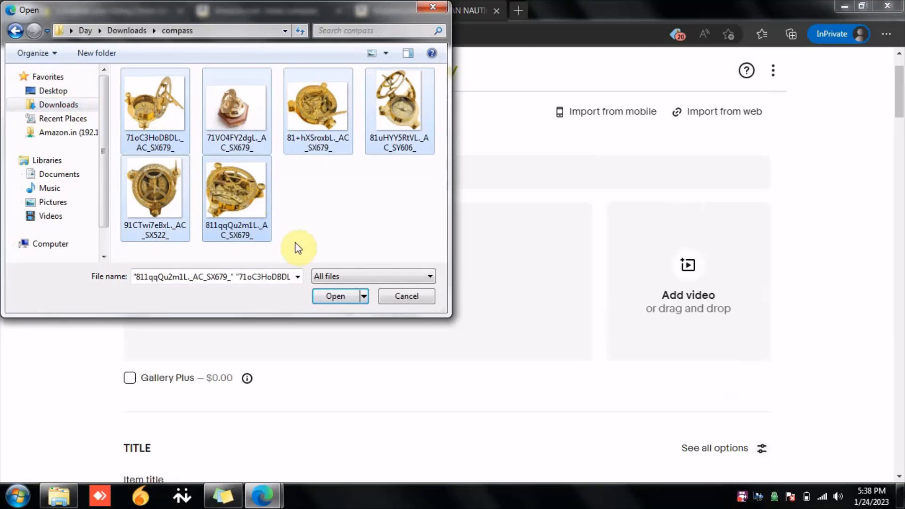
{"action": "left_click", "coordinate": [335, 296]}
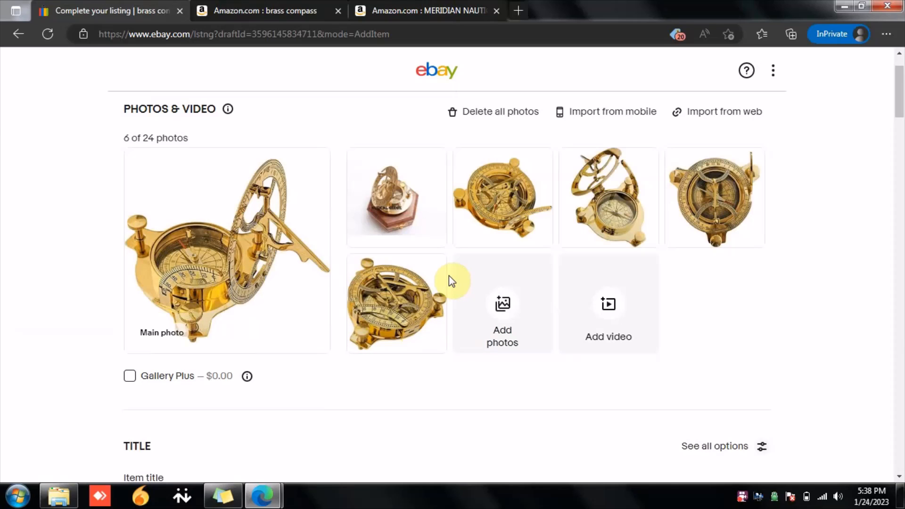
Step: Open the import-from-web photo dialog and copy a product image link from the Amazon compass page
{"action": "left_click", "coordinate": [723, 118]}
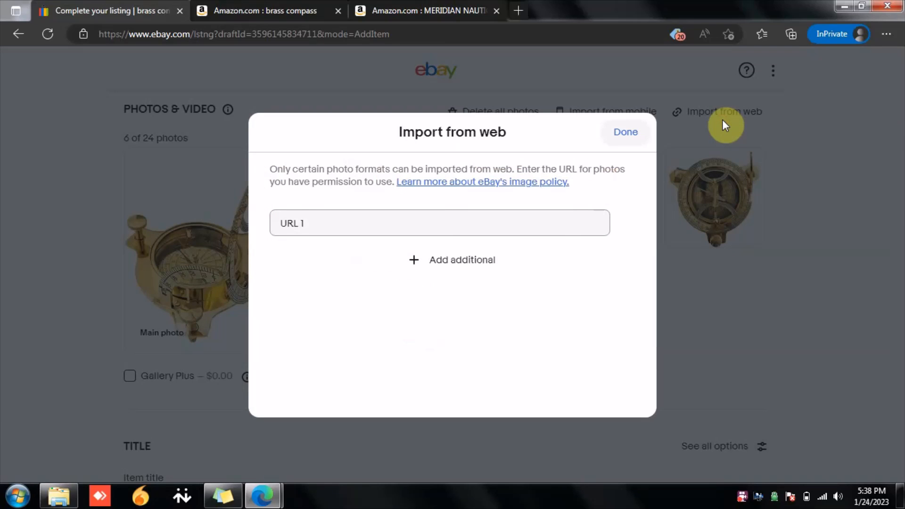
{"action": "left_click", "coordinate": [303, 225]}
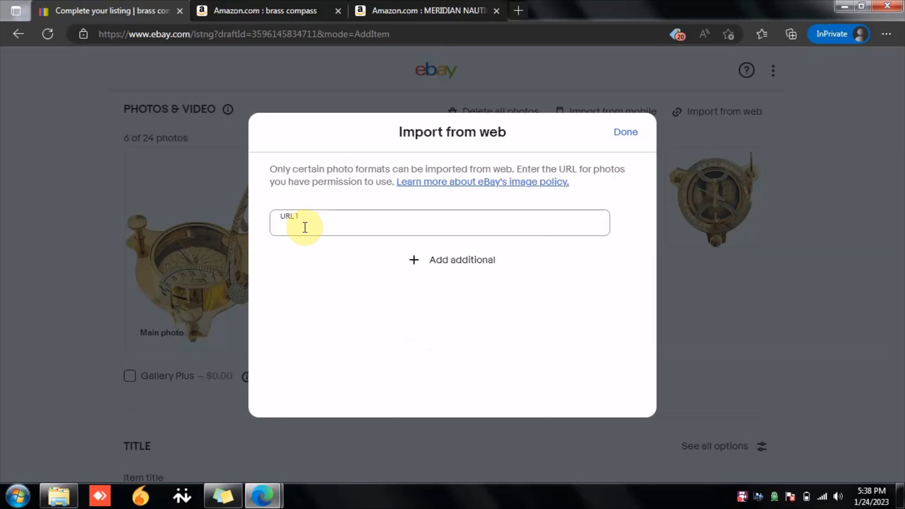
{"action": "left_click", "coordinate": [370, 10]}
{"action": "right_click", "coordinate": [178, 235]}
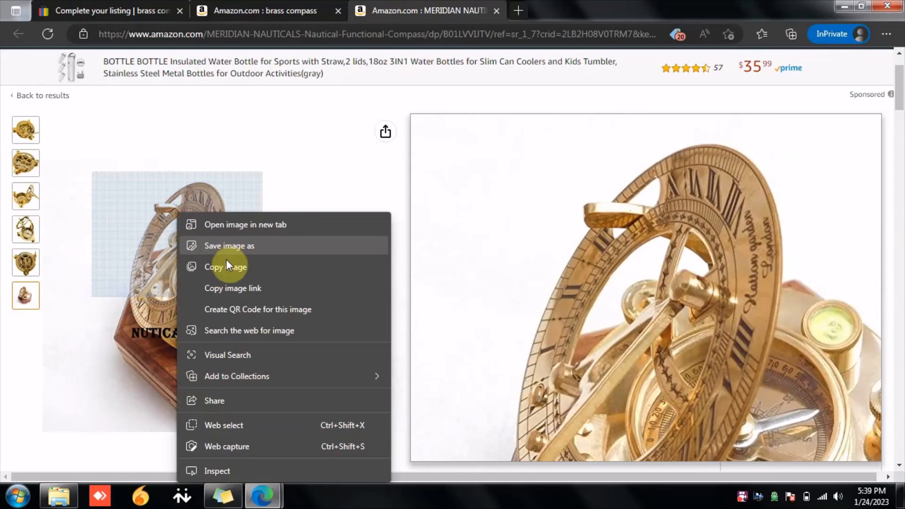
{"action": "left_click", "coordinate": [220, 291]}
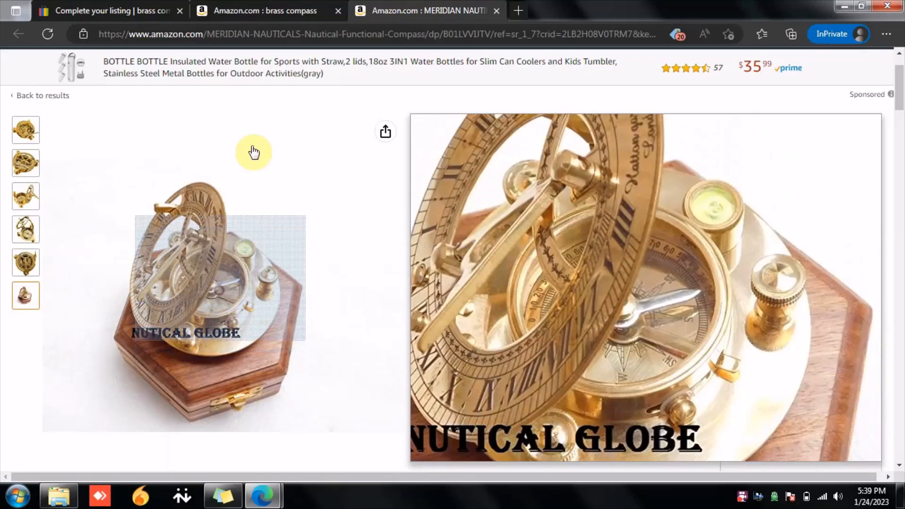
Step: Import the copied Amazon image link as an extra listing photo, then delete that imported photo
{"action": "left_click", "coordinate": [265, 2]}
{"action": "left_click", "coordinate": [162, 6]}
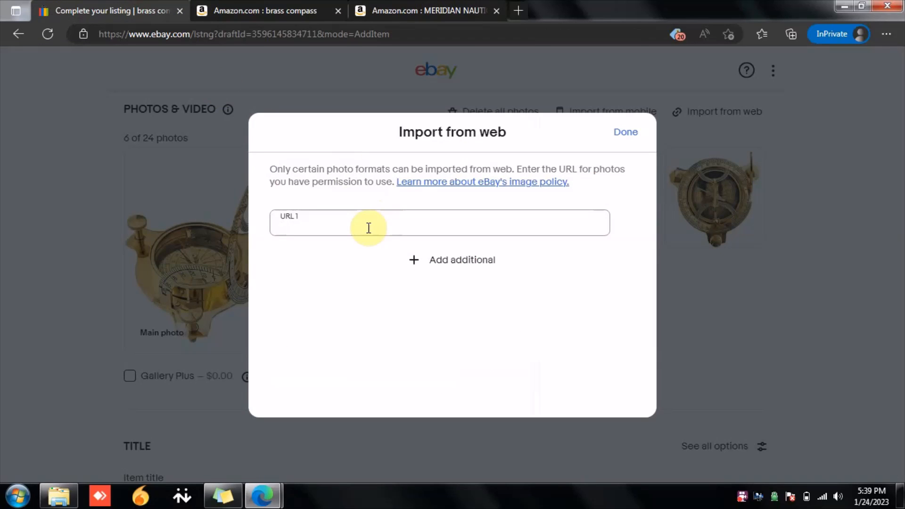
{"action": "key", "text": "ctrl+v"}
{"action": "left_click", "coordinate": [434, 258]}
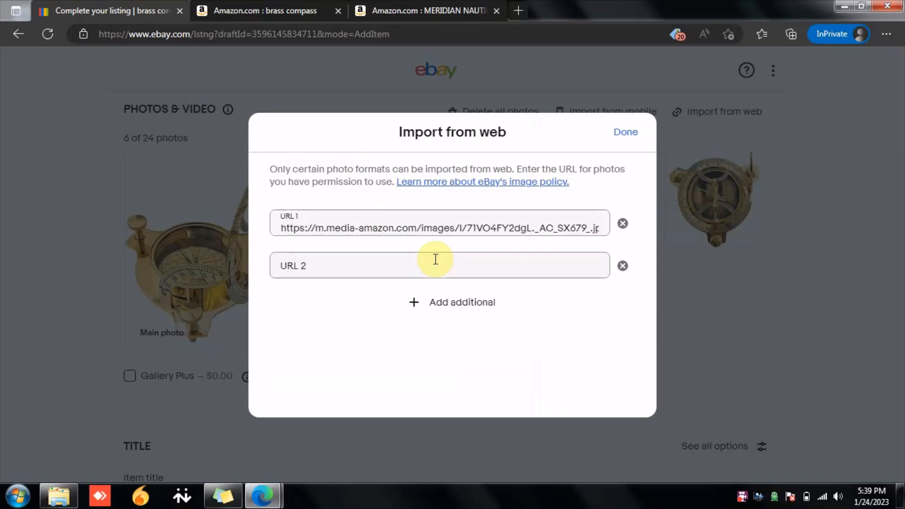
{"action": "left_click", "coordinate": [619, 133]}
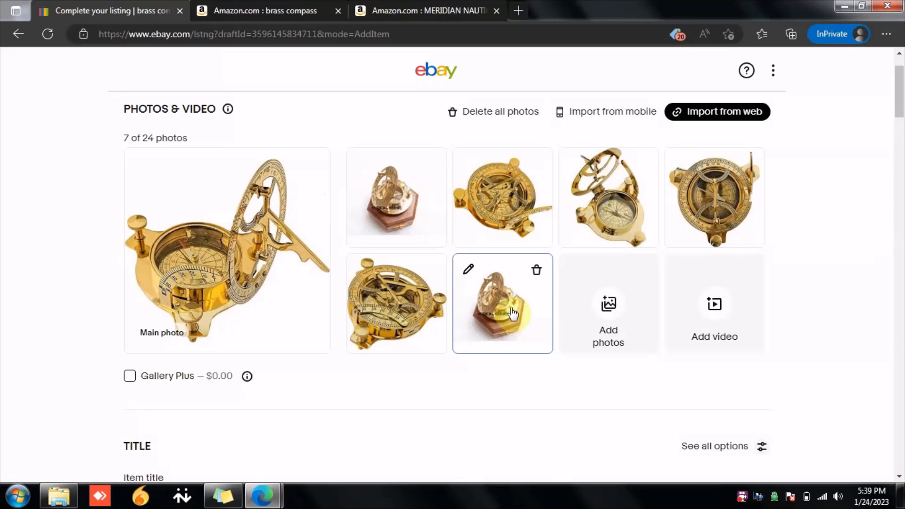
{"action": "left_click", "coordinate": [536, 271]}
Step: Replace the item title with Brass Sundial Compass with Antique Look Engraved Brass Compass
{"action": "scroll", "coordinate": [481, 396], "scroll_direction": "down", "scroll_amount": 4}
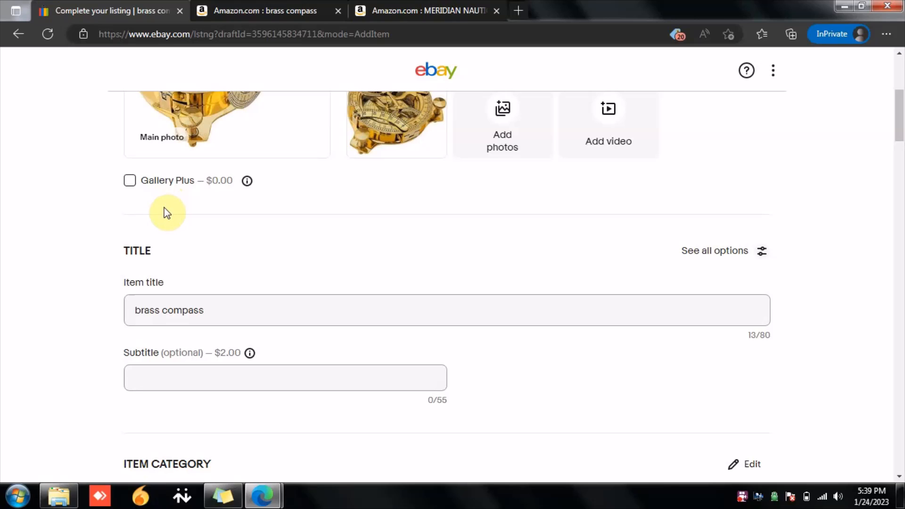
{"action": "scroll", "coordinate": [172, 234], "scroll_direction": "down", "scroll_amount": 1}
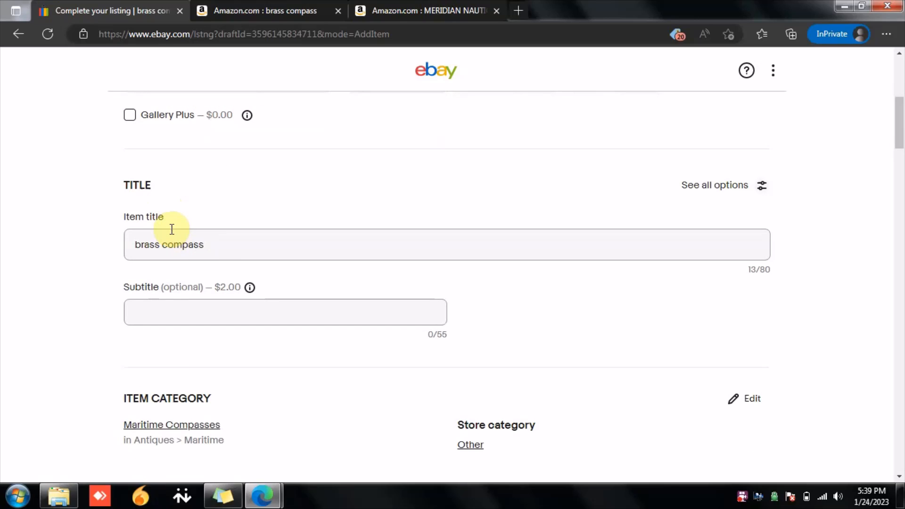
{"action": "triple_click", "coordinate": [219, 246]}
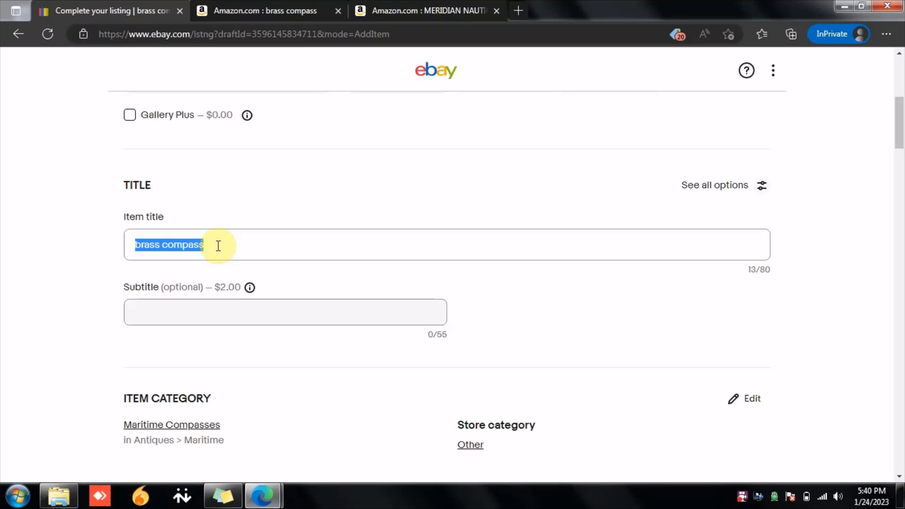
{"action": "type", "text": "Brass "}
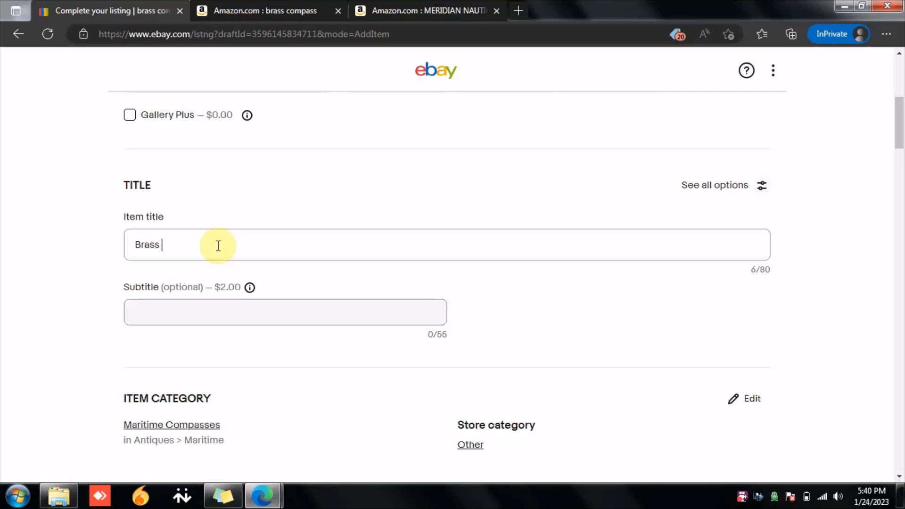
{"action": "type", "text": "Sub"}
{"action": "key", "text": "BackSpace"}
{"action": "type", "text": "ndial Compass with "}
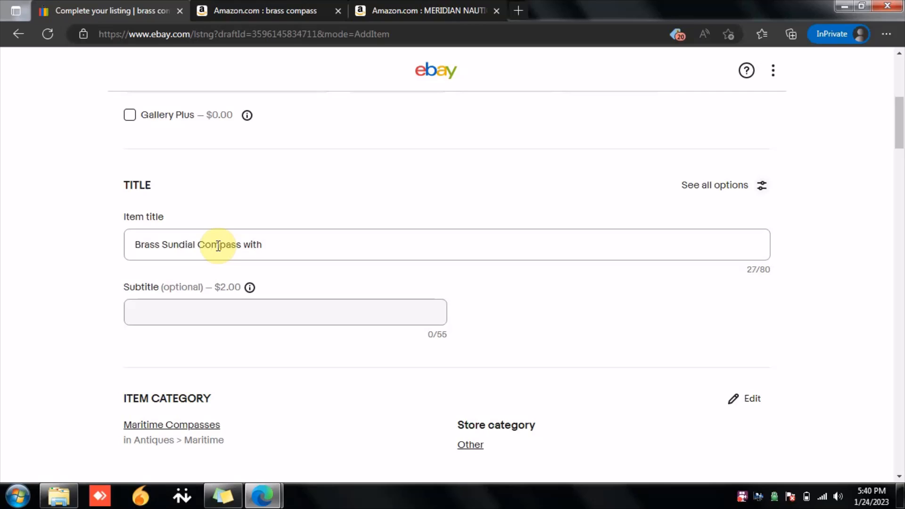
{"action": "type", "text": "Antique Look & Engrat"}
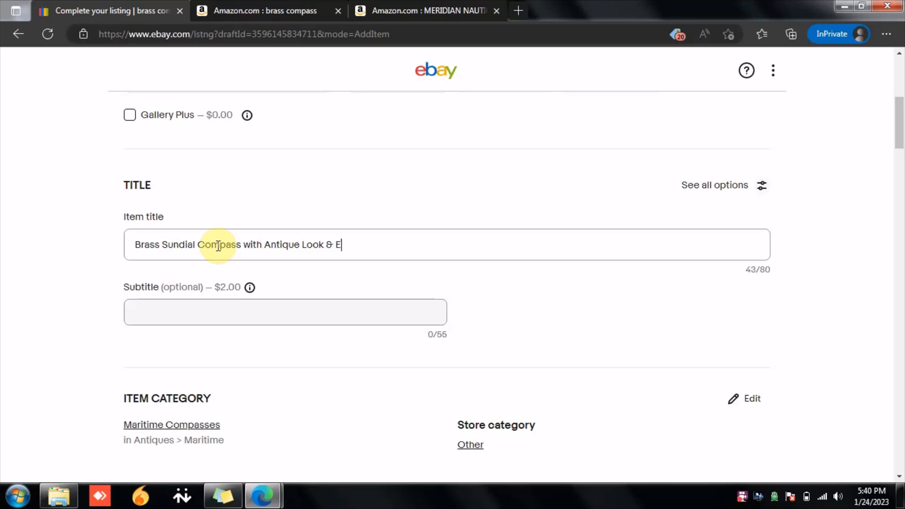
{"action": "key", "text": "BackSpace"}
{"action": "type", "text": "ved"}
{"action": "key", "text": "BackSpace"}
{"action": "key", "text": "BackSpace"}
{"action": "key", "text": "BackSpace"}
{"action": "key", "text": "BackSpace"}
{"action": "key", "text": "BackSpace"}
{"action": "key", "text": "BackSpace"}
{"action": "key", "text": "BackSpace"}
{"action": "key", "text": "BackSpace"}
{"action": "key", "text": "BackSpace"}
{"action": "key", "text": "BackSpace"}
{"action": "key", "text": "BackSpace"}
{"action": "key", "text": "BackSpace"}
{"action": "type", "text": "Engraved "}
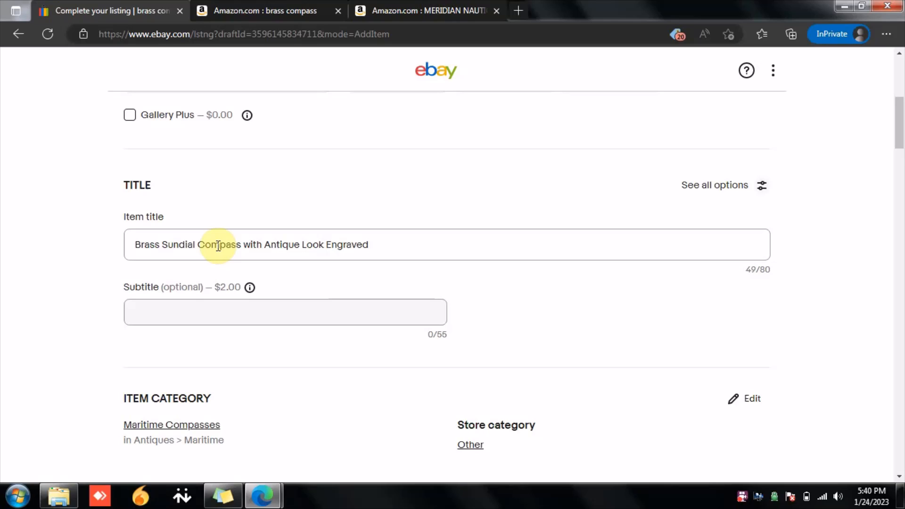
{"action": "type", "text": "Compass"}
{"action": "key", "text": "Left"}
{"action": "key", "text": "Left"}
{"action": "key", "text": "Left"}
{"action": "key", "text": "Left"}
{"action": "key", "text": "Left"}
{"action": "key", "text": "Left"}
{"action": "key", "text": "Left"}
{"action": "type", "text": "Brass"}
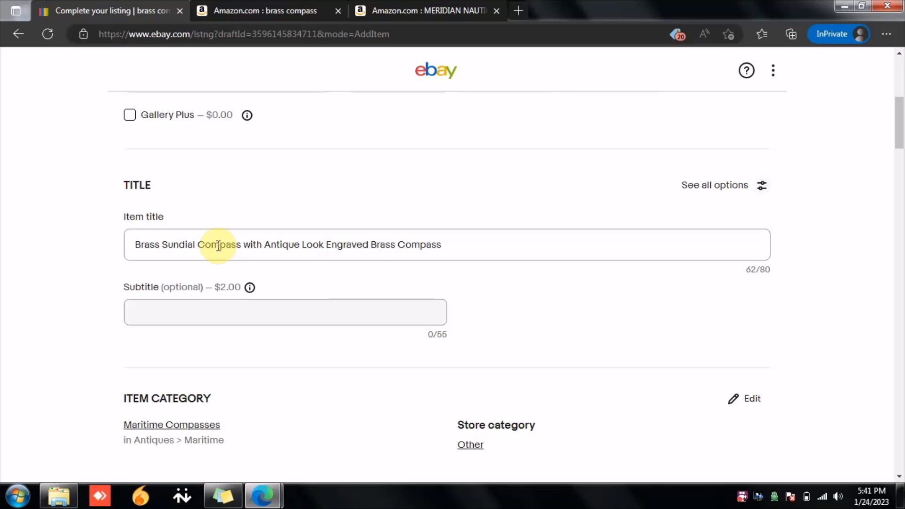
{"action": "left_click", "coordinate": [497, 291]}
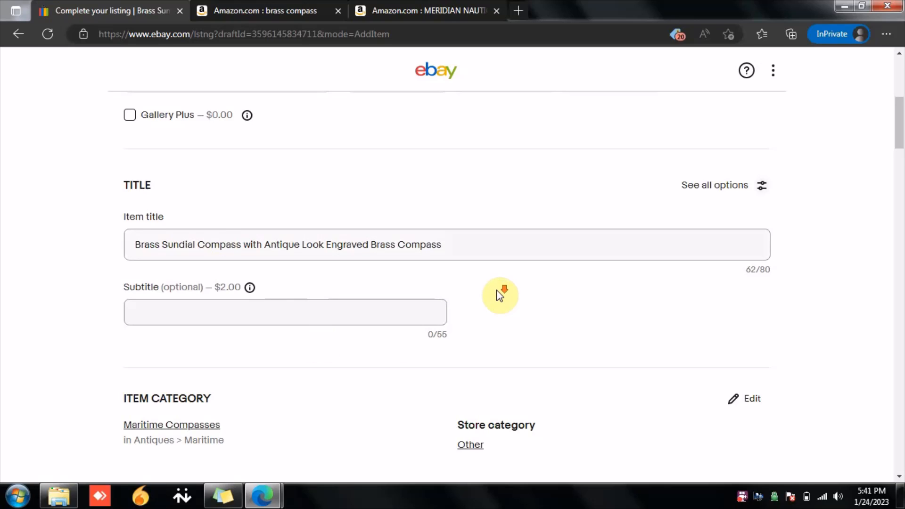
{"action": "scroll", "coordinate": [496, 290], "scroll_direction": "down", "scroll_amount": 1}
{"action": "left_click", "coordinate": [166, 244]}
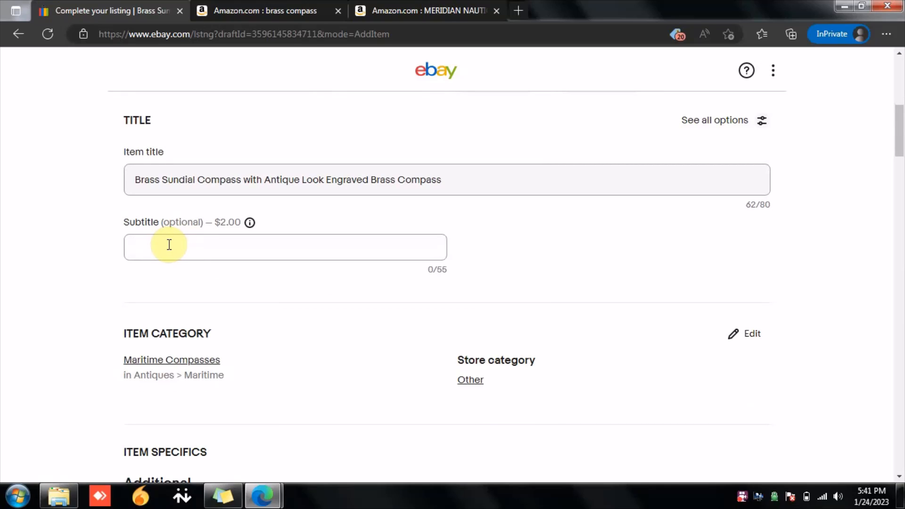
{"action": "left_click", "coordinate": [629, 186]}
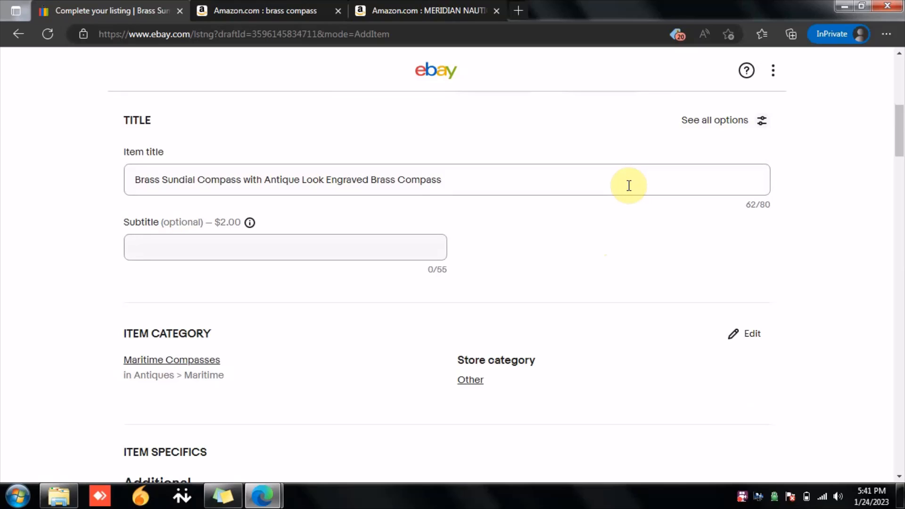
{"action": "left_click", "coordinate": [352, 244]}
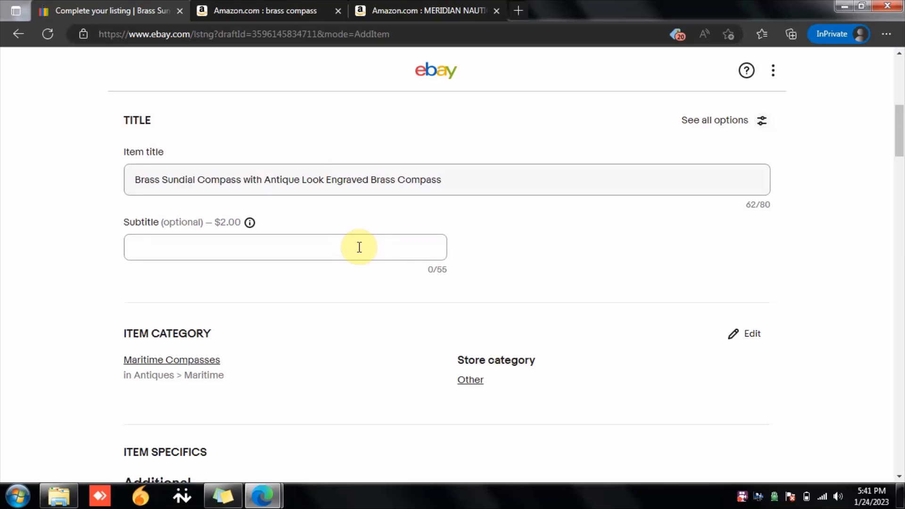
{"action": "scroll", "coordinate": [360, 248], "scroll_direction": "down", "scroll_amount": 3}
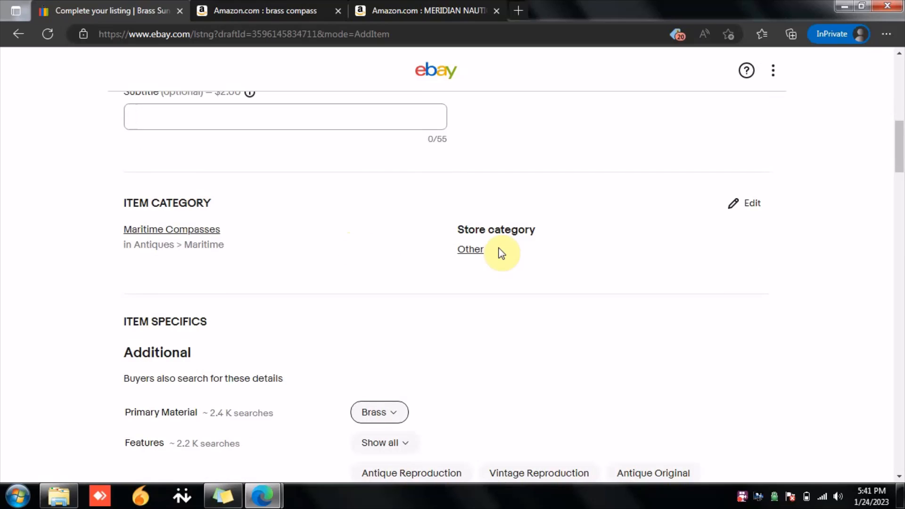
Step: Open the item category settings and review the suggested and available categories without changing them
{"action": "left_click", "coordinate": [739, 215]}
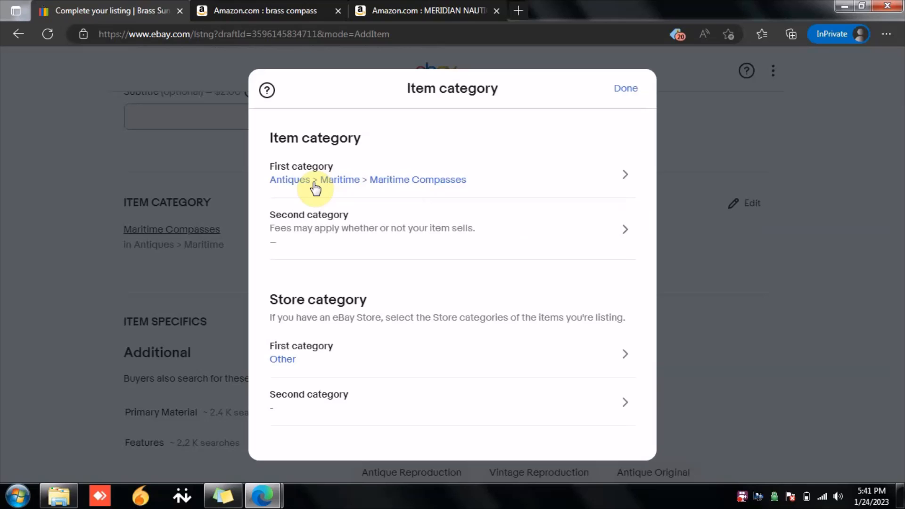
{"action": "left_click", "coordinate": [623, 174]}
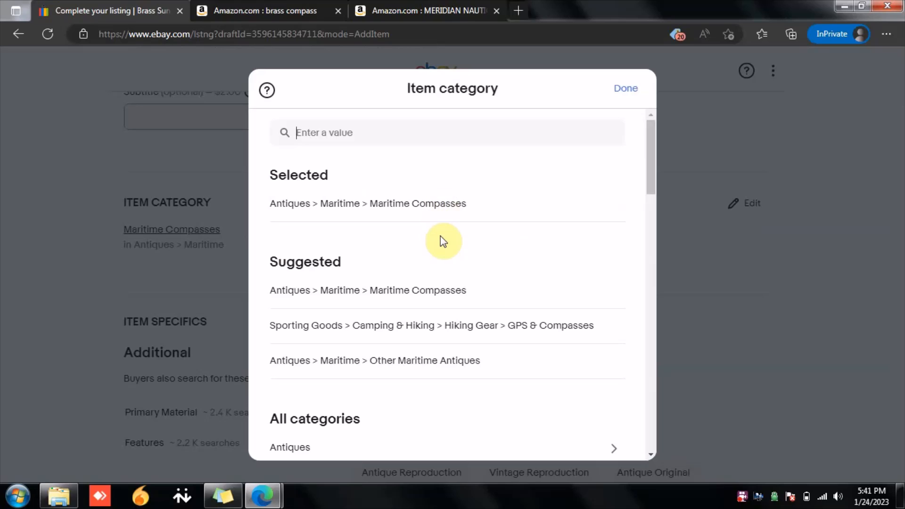
{"action": "scroll", "coordinate": [447, 264], "scroll_direction": "down", "scroll_amount": 1}
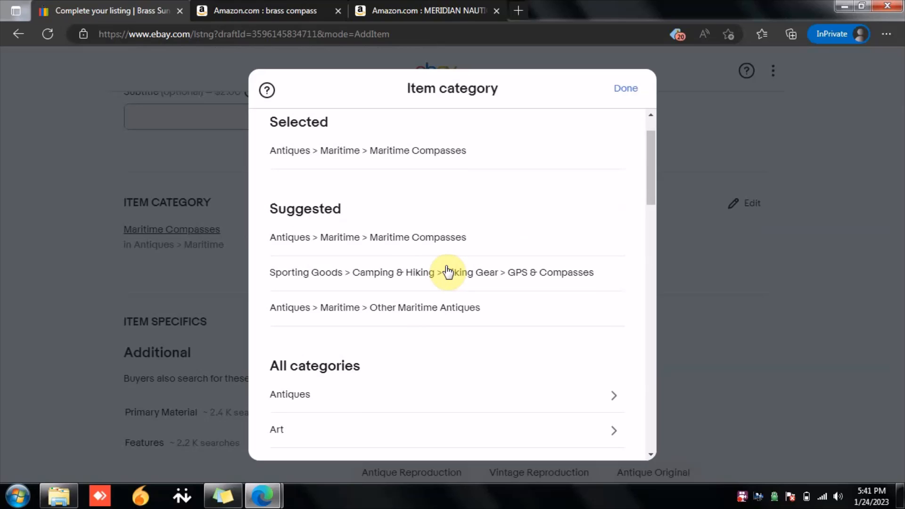
{"action": "scroll", "coordinate": [447, 269], "scroll_direction": "down", "scroll_amount": 1}
{"action": "scroll", "coordinate": [448, 269], "scroll_direction": "down", "scroll_amount": 1}
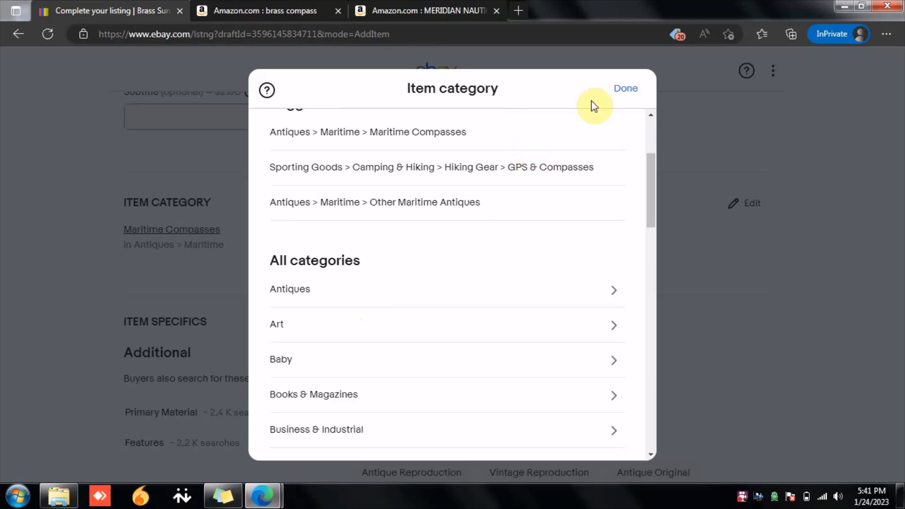
{"action": "left_click", "coordinate": [629, 89]}
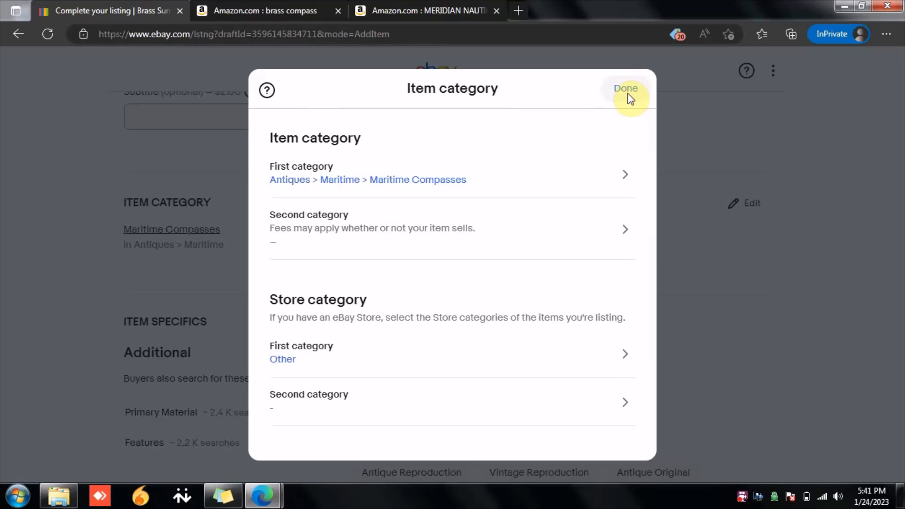
{"action": "left_click", "coordinate": [629, 90]}
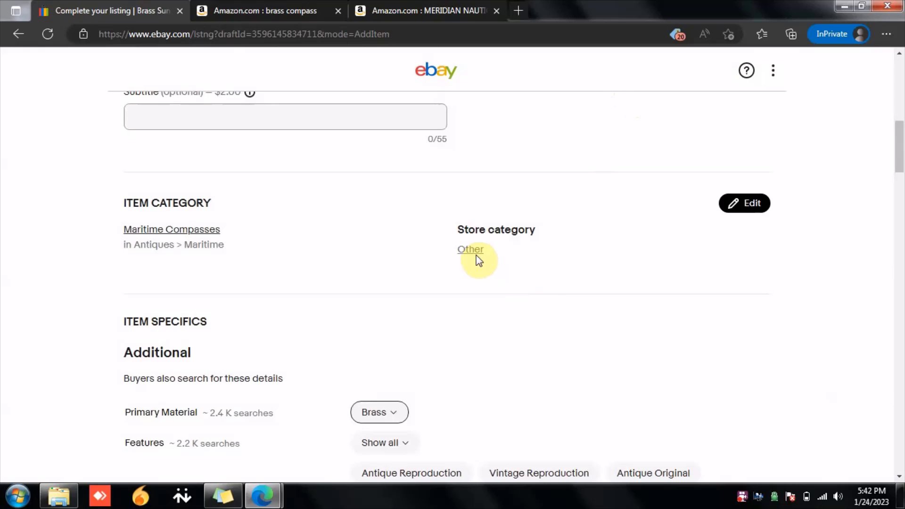
Step: Set the Features item specific to Engraved and Handmade
{"action": "scroll", "coordinate": [480, 261], "scroll_direction": "down", "scroll_amount": 4}
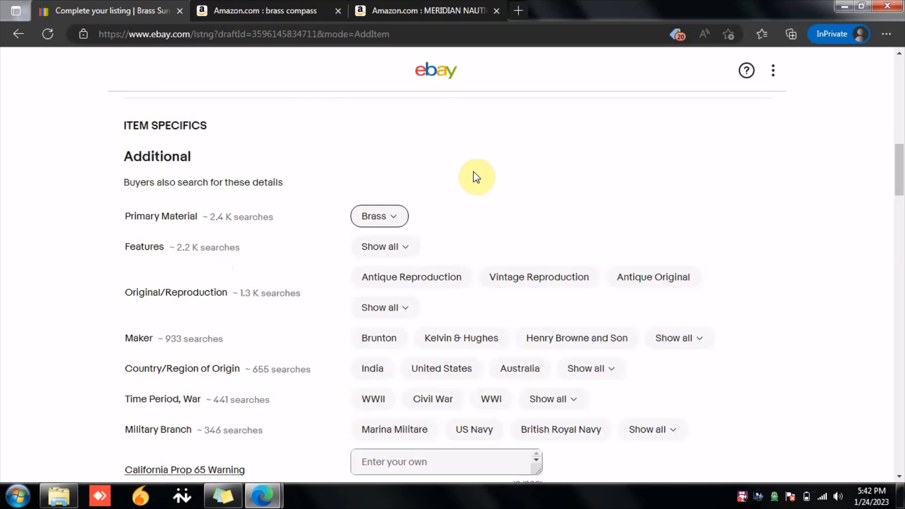
{"action": "scroll", "coordinate": [496, 197], "scroll_direction": "down", "scroll_amount": 2}
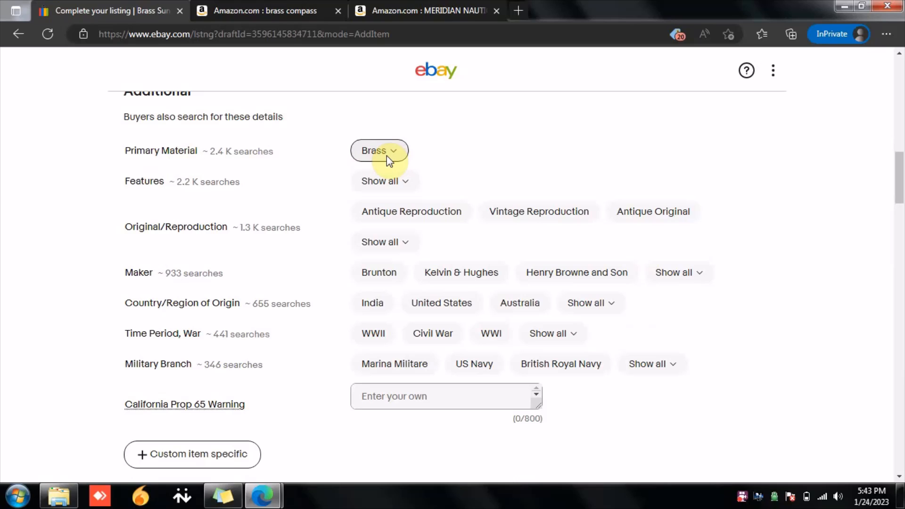
{"action": "left_click", "coordinate": [381, 181]}
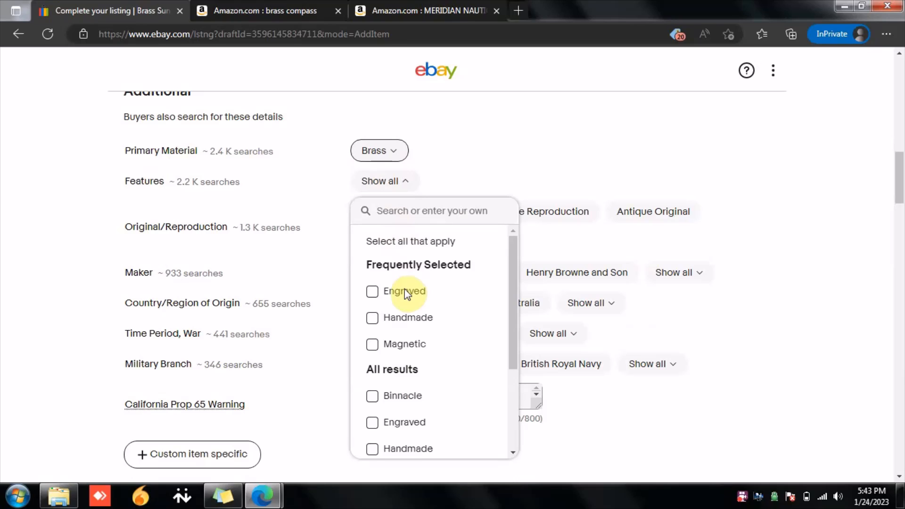
{"action": "left_click", "coordinate": [382, 290]}
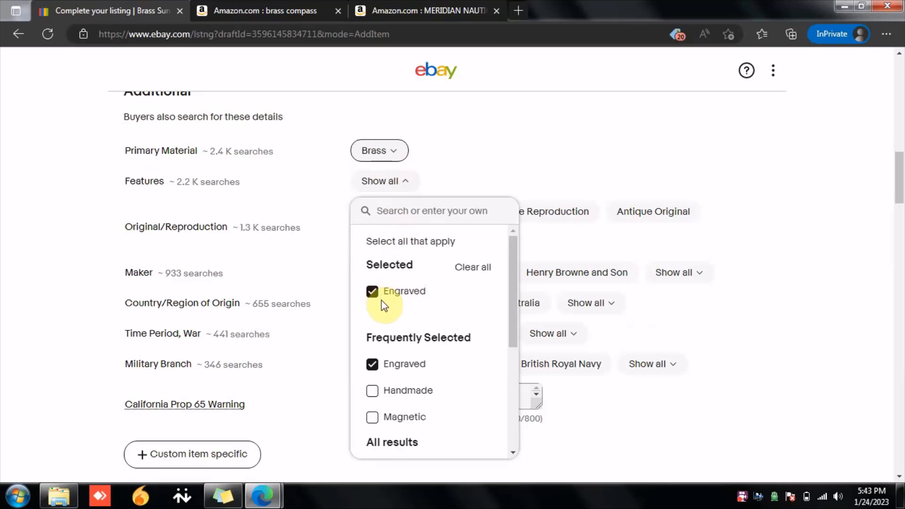
{"action": "scroll", "coordinate": [391, 316], "scroll_direction": "down", "scroll_amount": 1}
{"action": "left_click", "coordinate": [372, 358]}
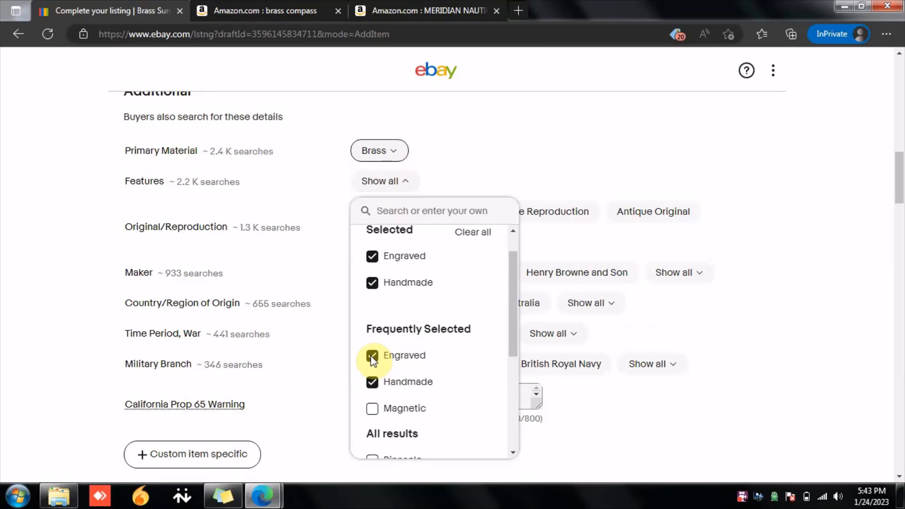
{"action": "left_click", "coordinate": [513, 167]}
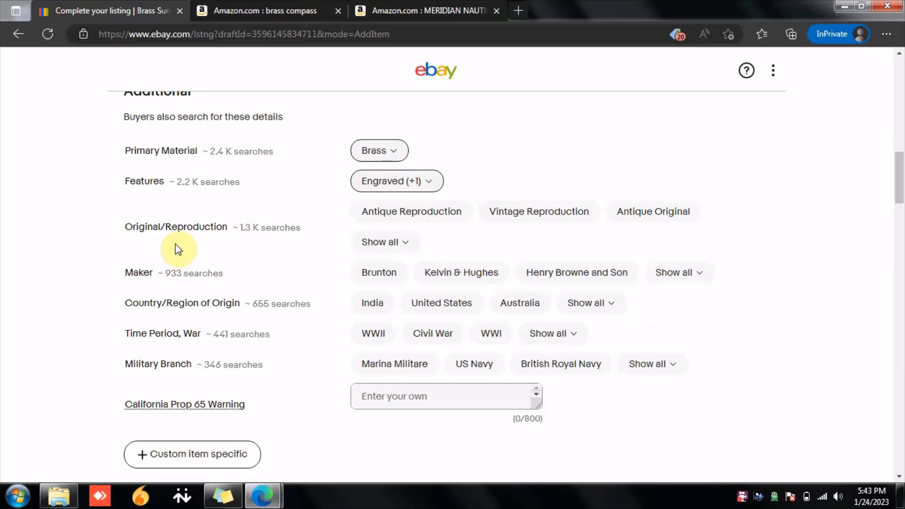
Step: Set Original/Reproduction to Antique Reproduction and Maker to Brunton
{"action": "left_click", "coordinate": [399, 219]}
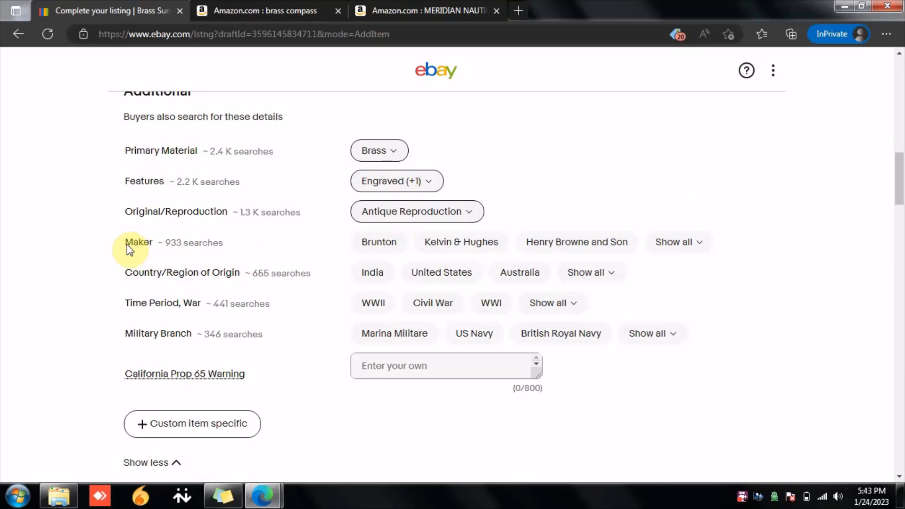
{"action": "left_click", "coordinate": [379, 243]}
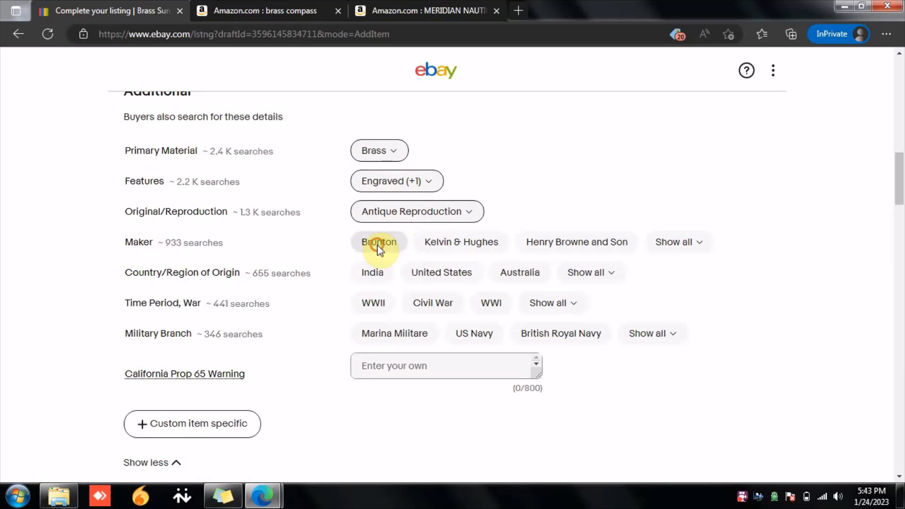
{"action": "scroll", "coordinate": [377, 245], "scroll_direction": "down", "scroll_amount": 1}
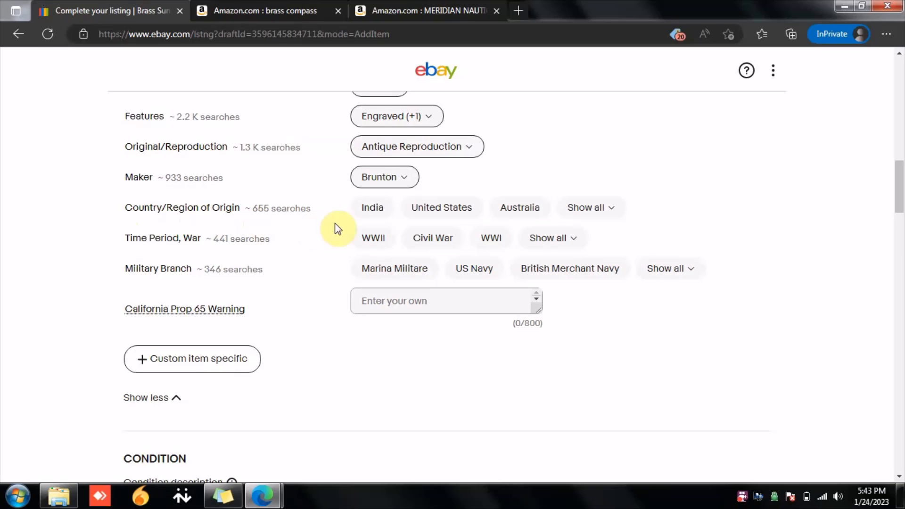
Step: Set Country/Region of Origin to India, Time Period to WWII and Military Branch to Marina Militare
{"action": "left_click", "coordinate": [370, 208]}
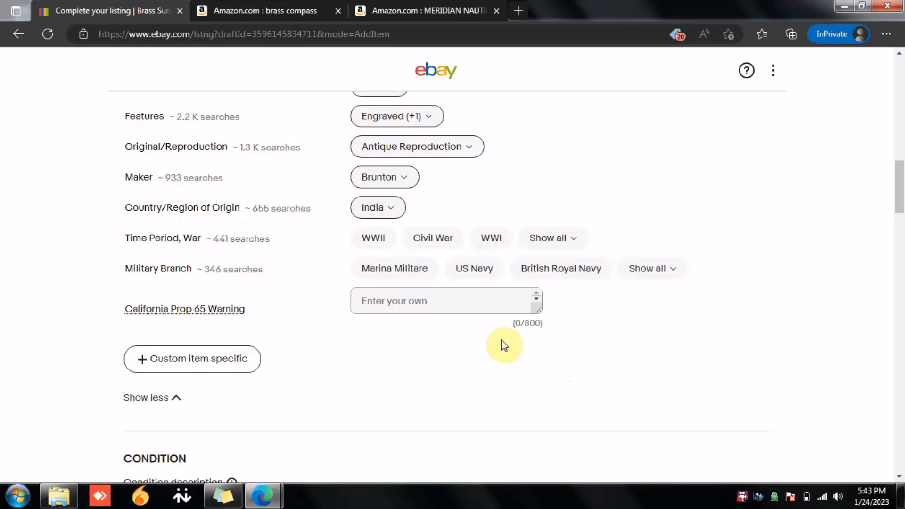
{"action": "left_click", "coordinate": [367, 239]}
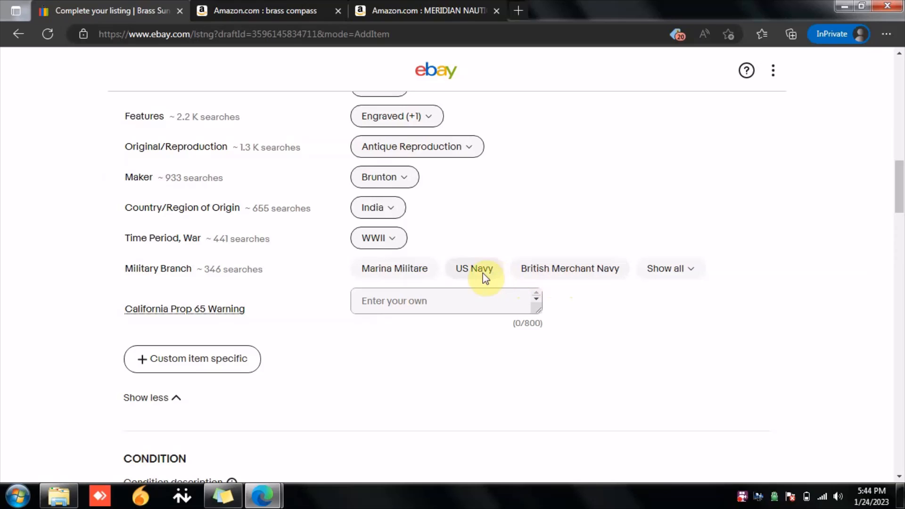
{"action": "left_click", "coordinate": [393, 275]}
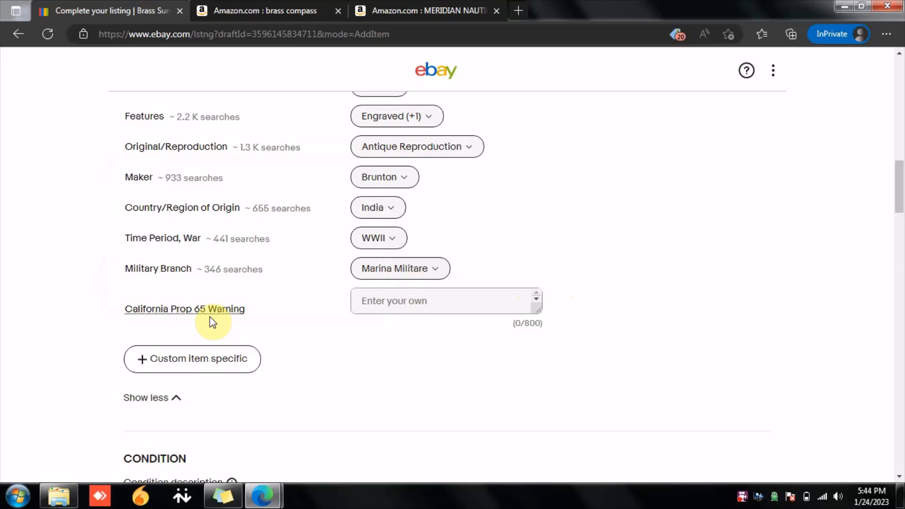
{"action": "mouse_move", "coordinate": [210, 311]}
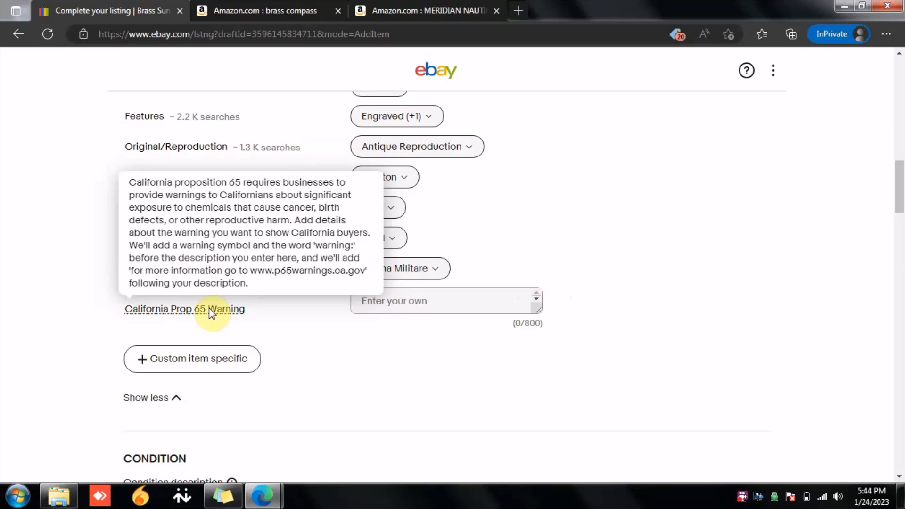
Step: Add a custom item specific named Color with the value Golden
{"action": "left_click", "coordinate": [487, 309]}
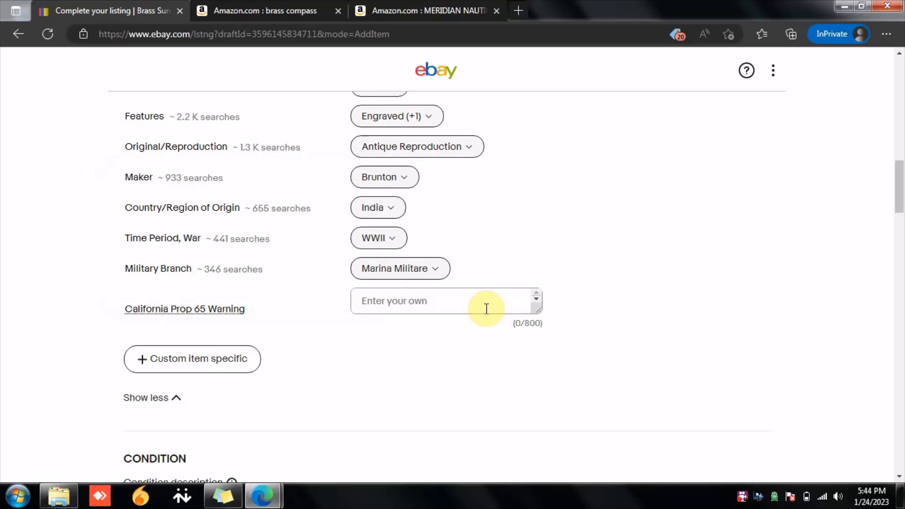
{"action": "left_click", "coordinate": [448, 366]}
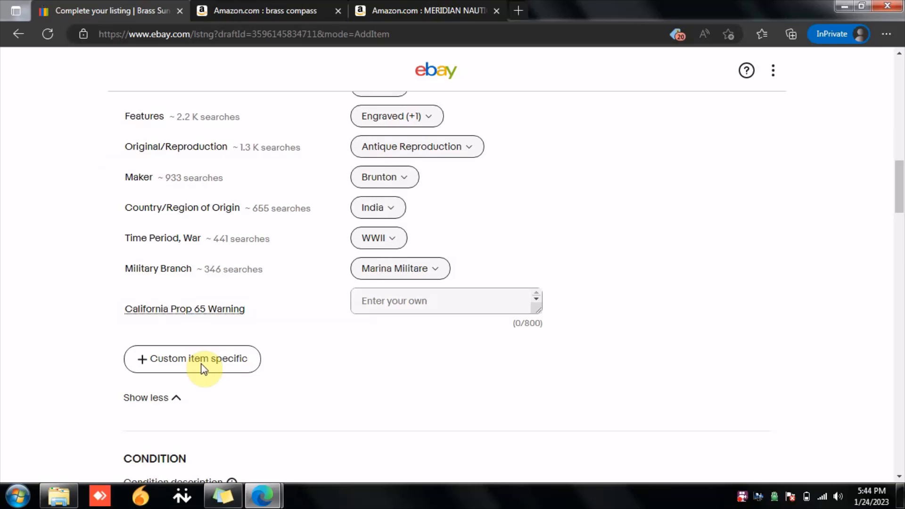
{"action": "scroll", "coordinate": [392, 328], "scroll_direction": "up", "scroll_amount": 3}
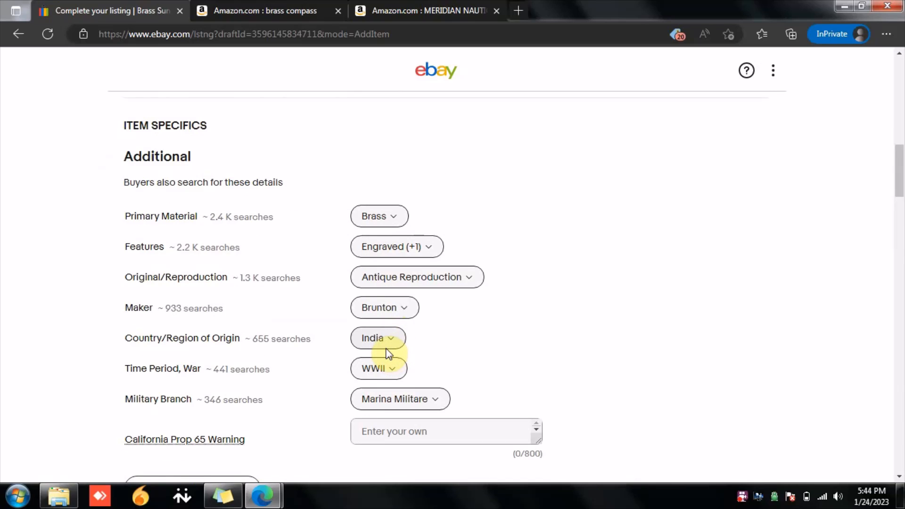
{"action": "scroll", "coordinate": [388, 354], "scroll_direction": "down", "scroll_amount": 2}
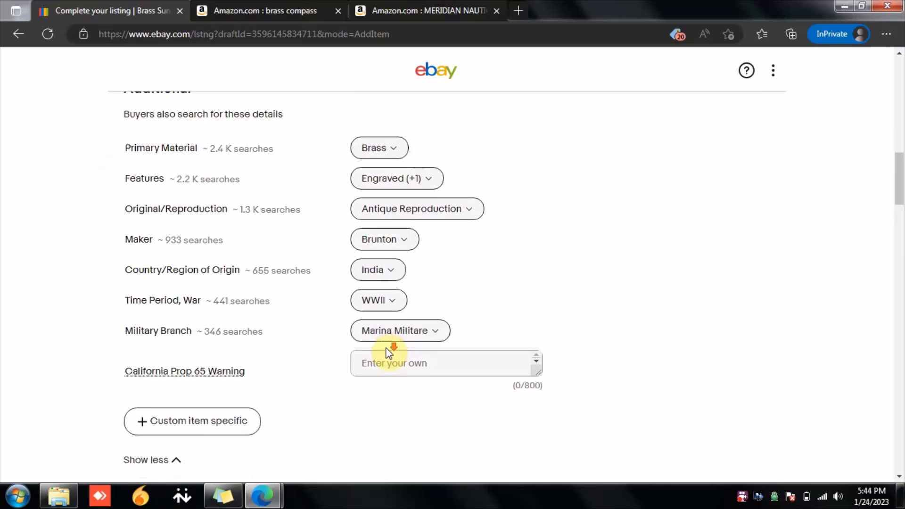
{"action": "scroll", "coordinate": [390, 349], "scroll_direction": "down", "scroll_amount": 3}
{"action": "left_click", "coordinate": [200, 297]}
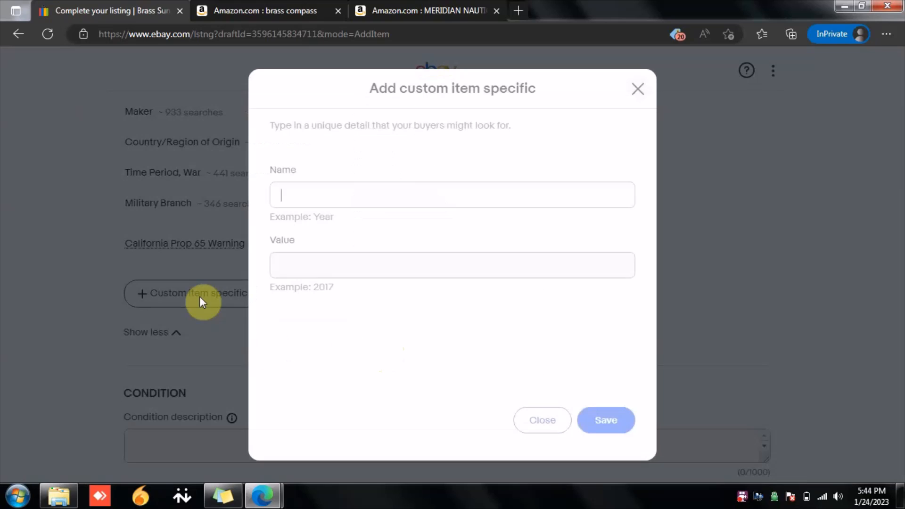
{"action": "left_click", "coordinate": [368, 193]}
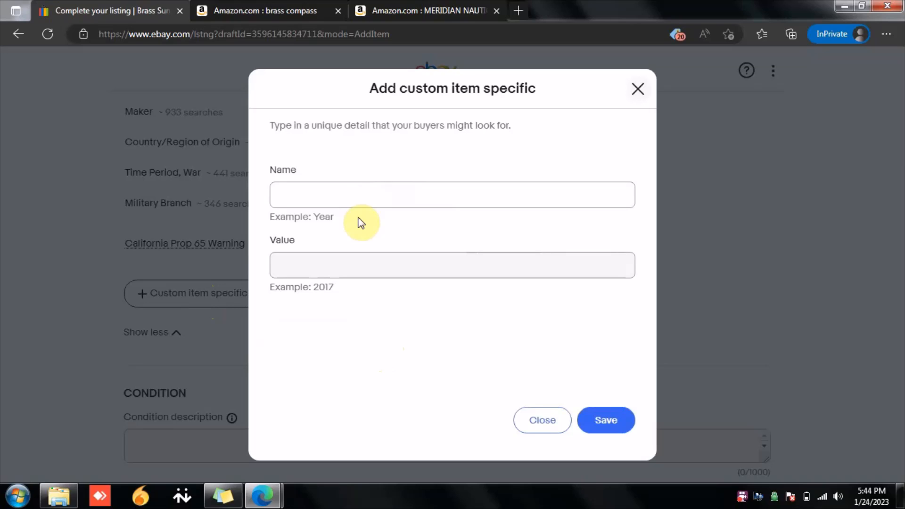
{"action": "type", "text": "Co"}
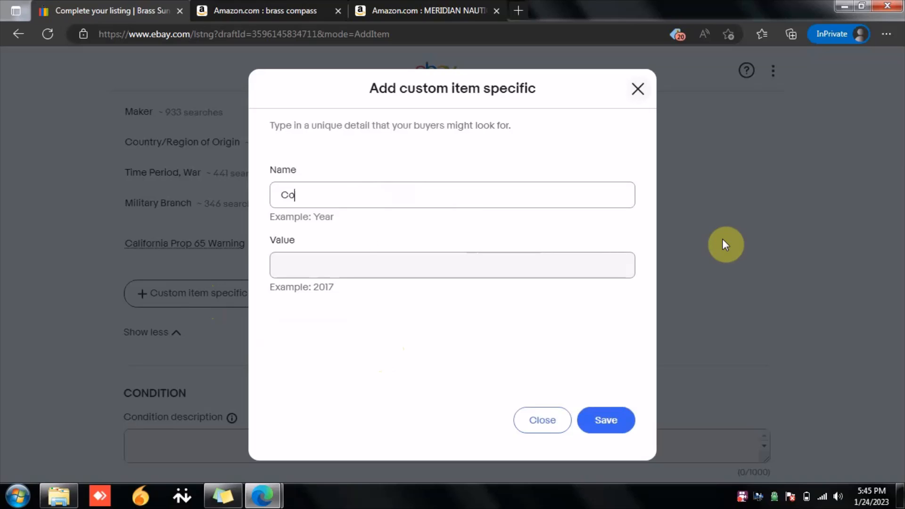
{"action": "type", "text": "lor"}
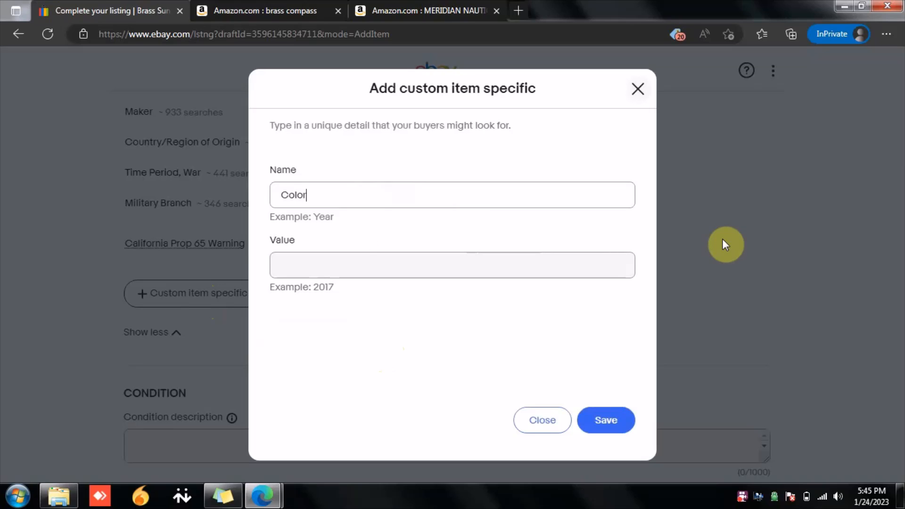
{"action": "left_click", "coordinate": [407, 269]}
{"action": "type", "text": "Golden"}
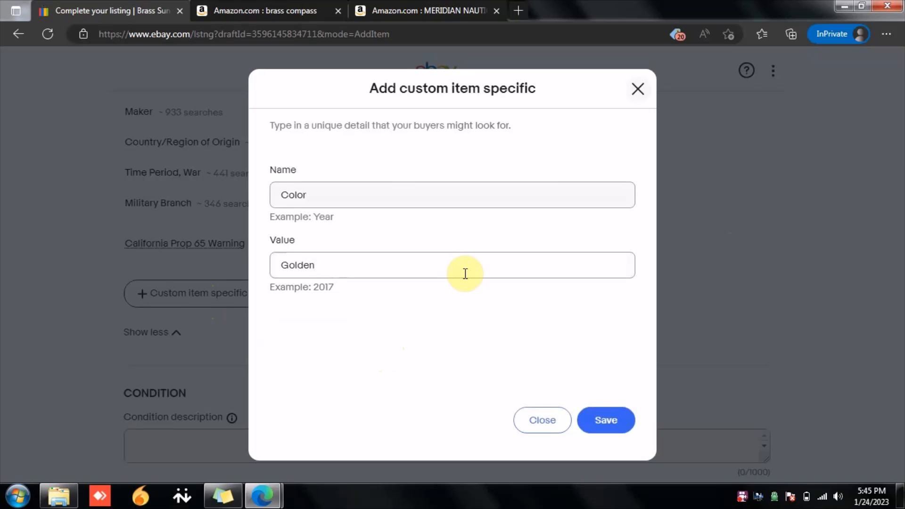
{"action": "left_click", "coordinate": [614, 422]}
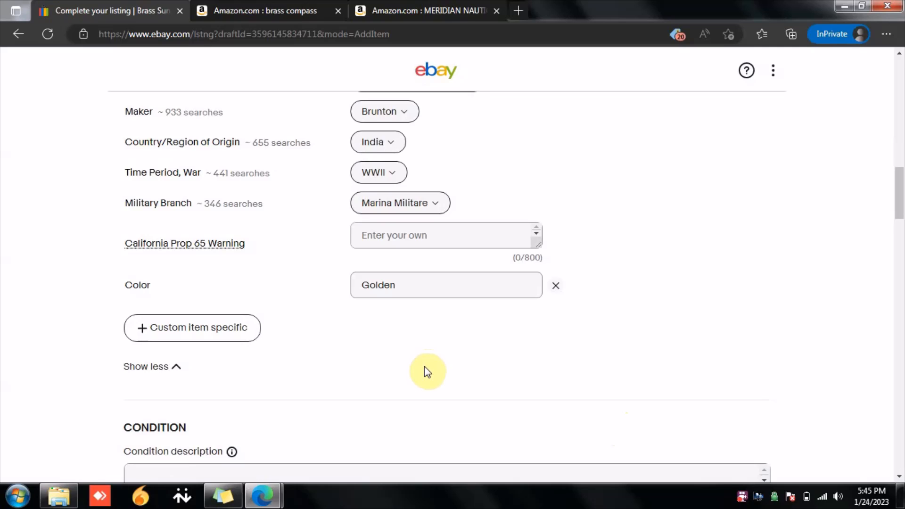
Step: Enter New as the condition description
{"action": "scroll", "coordinate": [424, 366], "scroll_direction": "down", "scroll_amount": 2}
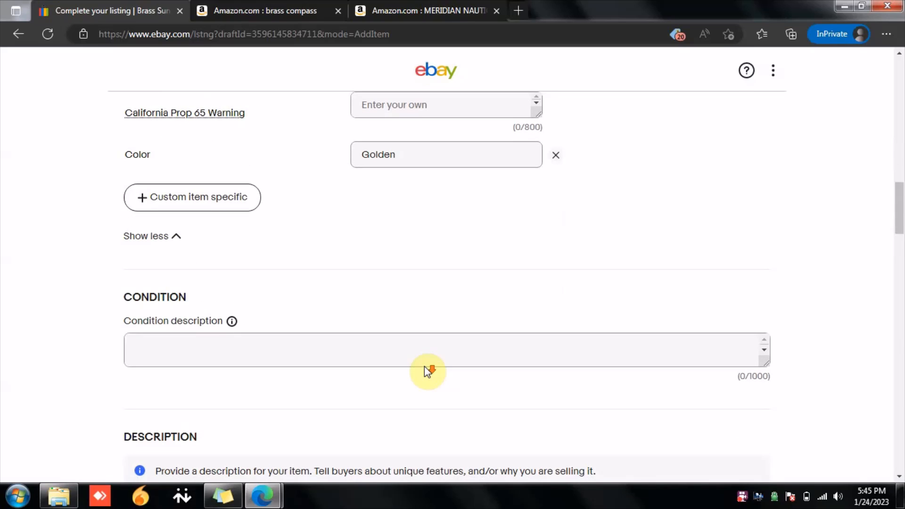
{"action": "left_click", "coordinate": [426, 366]}
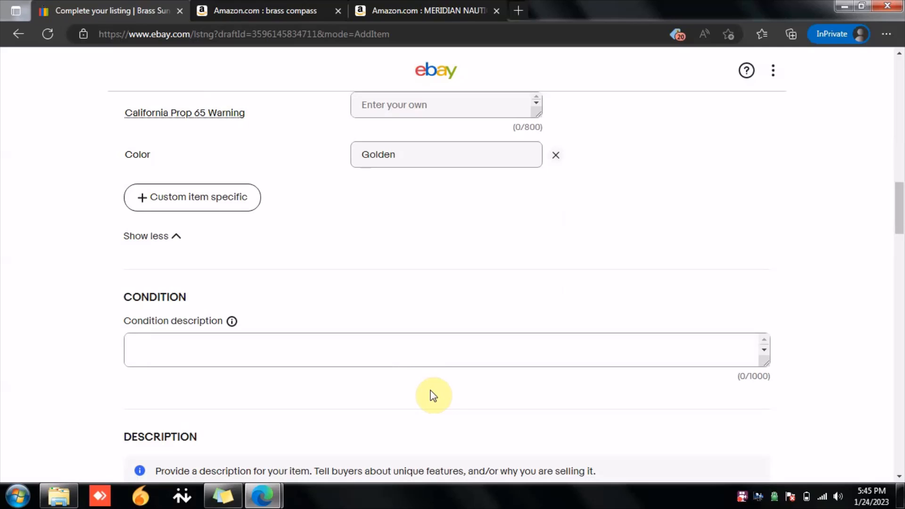
{"action": "type", "text": "New"}
Step: Open the full set of formatting options for the item description editor
{"action": "scroll", "coordinate": [453, 307], "scroll_direction": "down", "scroll_amount": 4}
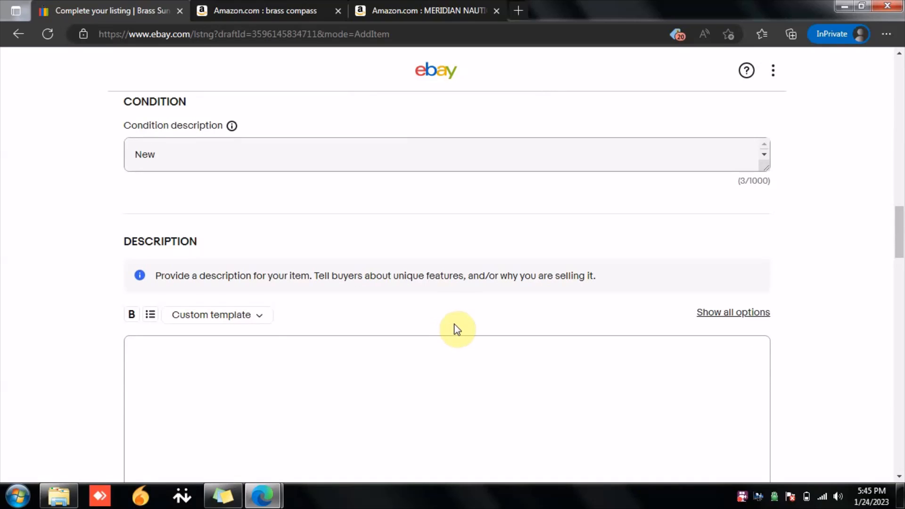
{"action": "scroll", "coordinate": [464, 327], "scroll_direction": "down", "scroll_amount": 3}
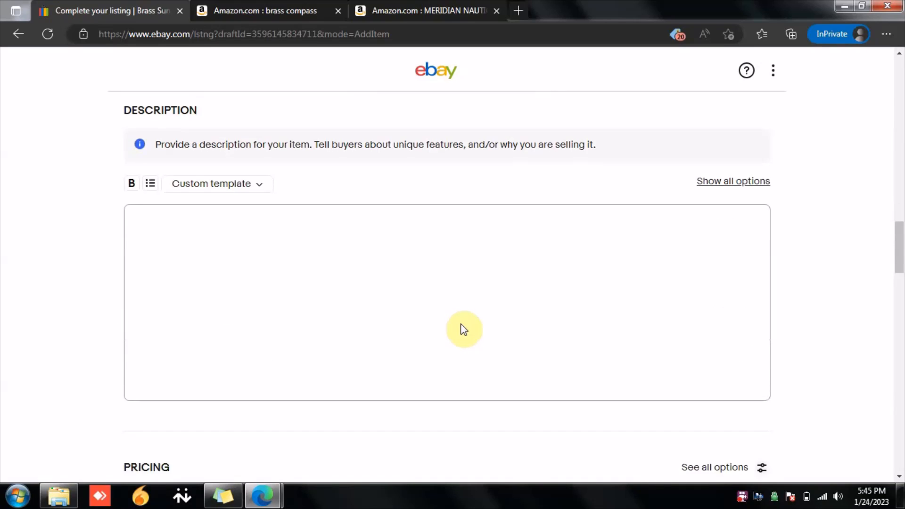
{"action": "left_click", "coordinate": [752, 182]}
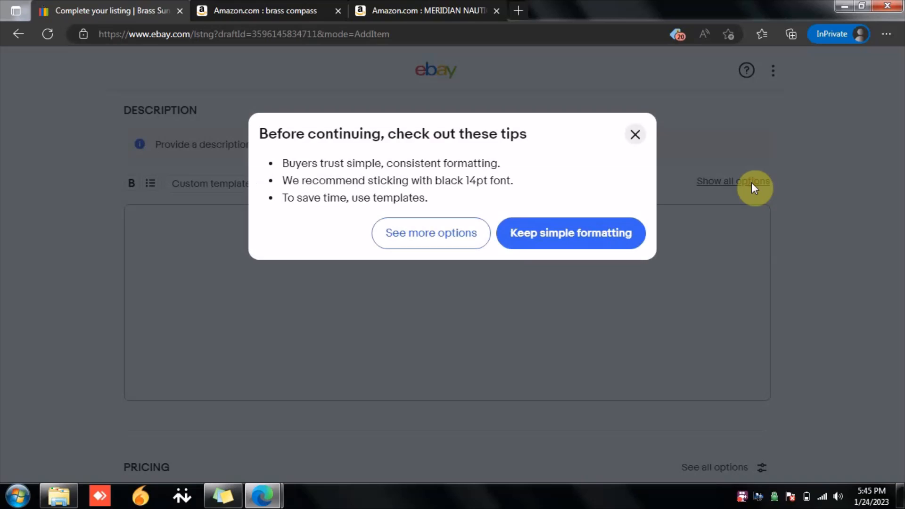
{"action": "left_click", "coordinate": [430, 244]}
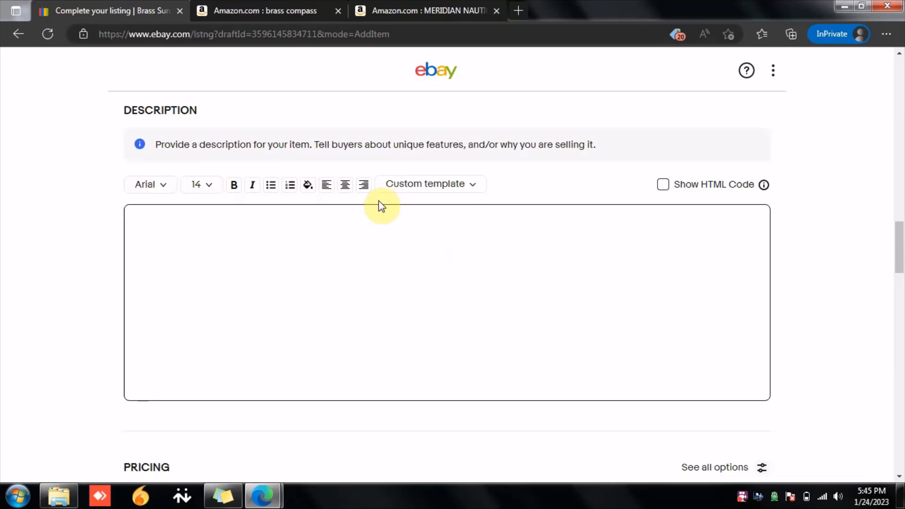
Step: Write Brass Compass in the item description
{"action": "left_click", "coordinate": [318, 272]}
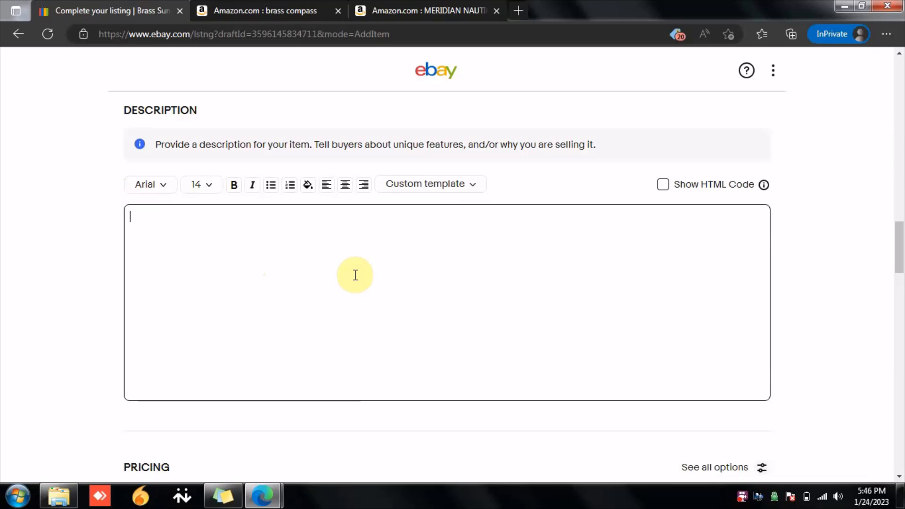
{"action": "type", "text": "Brass Compass"}
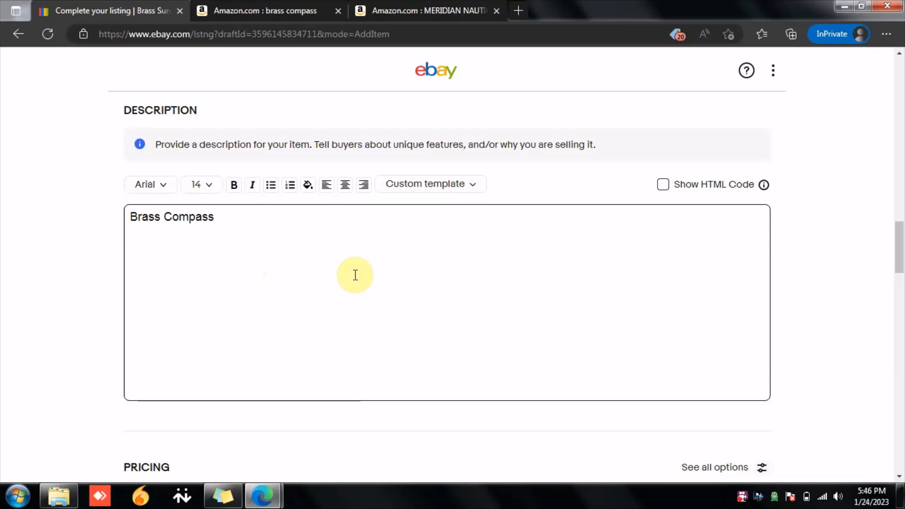
Step: Format the description text as bold, centered, 18 pt Georgia
{"action": "left_click_drag", "start_coordinate": [243, 225], "coordinate": [126, 228]}
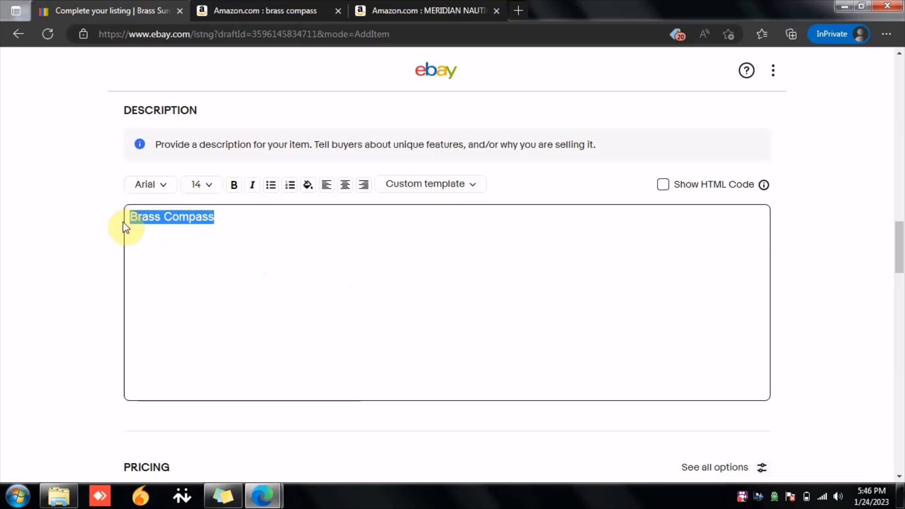
{"action": "left_click", "coordinate": [232, 186]}
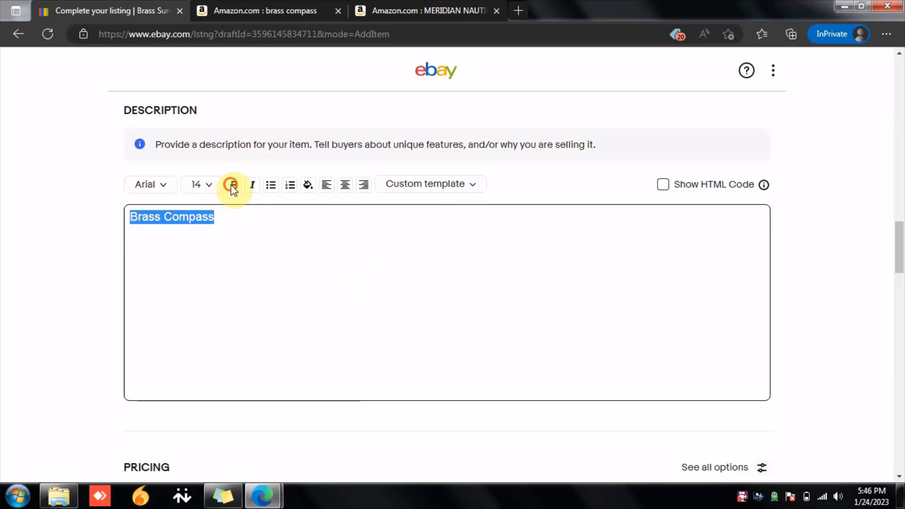
{"action": "left_click", "coordinate": [345, 185]}
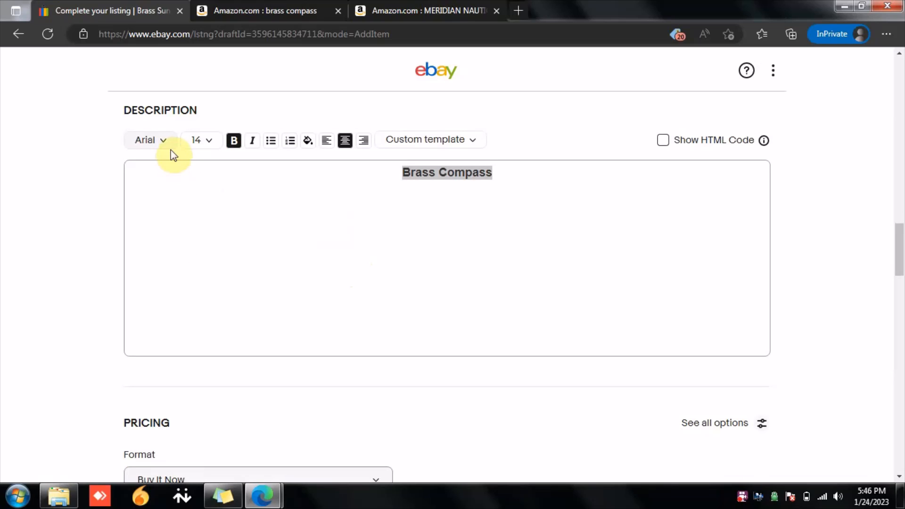
{"action": "left_click", "coordinate": [203, 140]}
{"action": "left_click", "coordinate": [200, 204]}
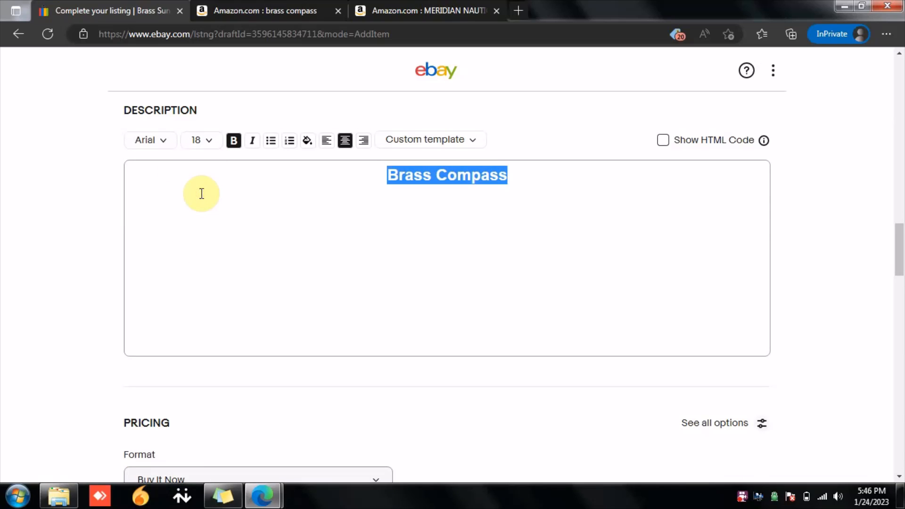
{"action": "left_click", "coordinate": [171, 144]}
{"action": "left_click", "coordinate": [169, 237]}
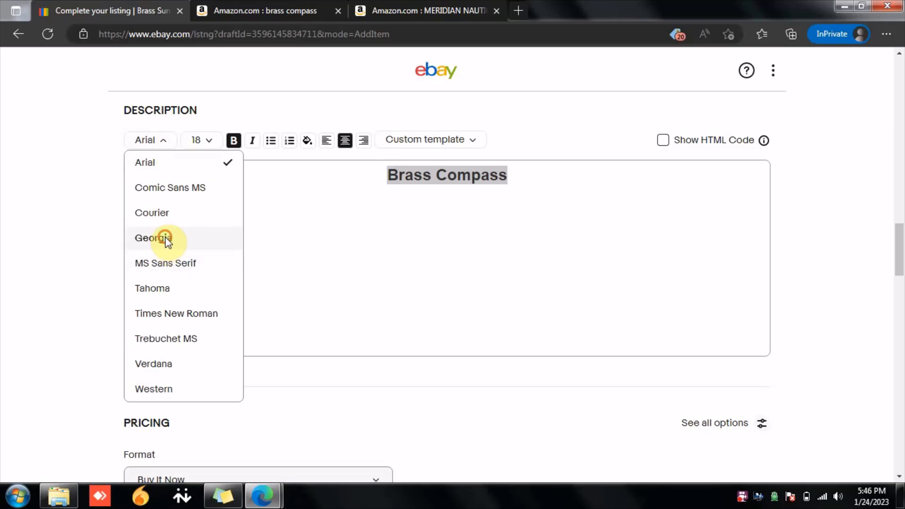
{"action": "left_click", "coordinate": [358, 234]}
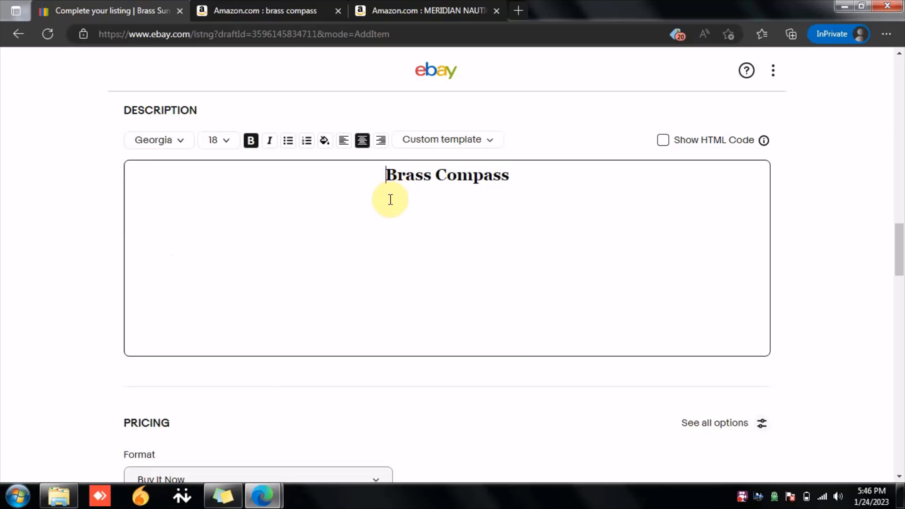
Step: Change the listing format in the pricing section to Auction
{"action": "scroll", "coordinate": [396, 224], "scroll_direction": "down", "scroll_amount": 4}
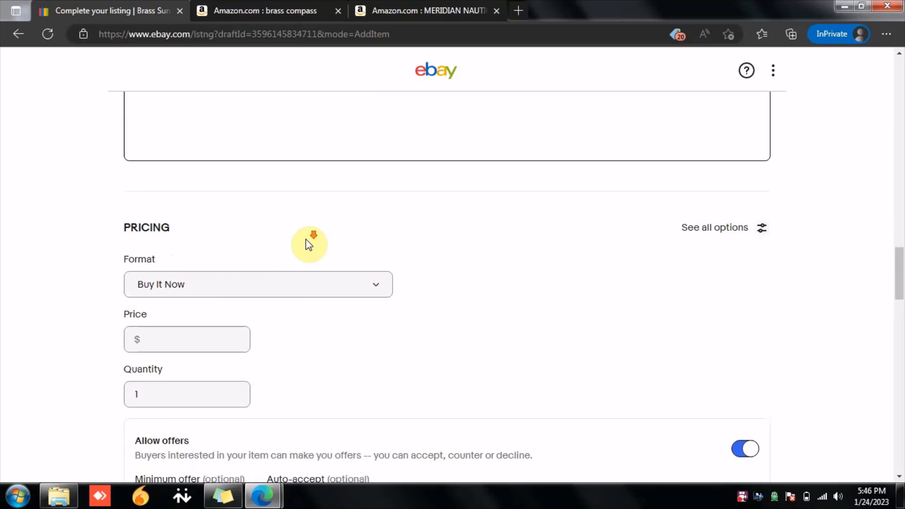
{"action": "scroll", "coordinate": [306, 238], "scroll_direction": "down", "scroll_amount": 1}
{"action": "left_click", "coordinate": [325, 225]}
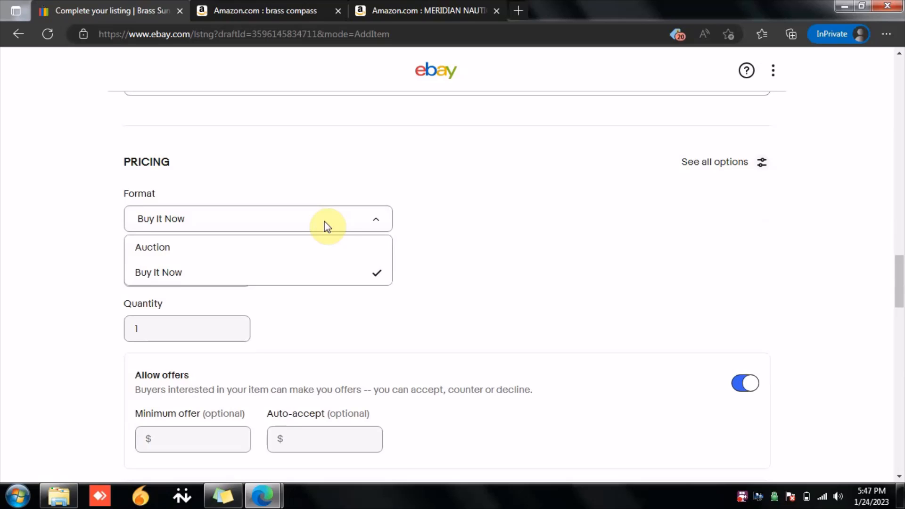
{"action": "left_click", "coordinate": [290, 245]}
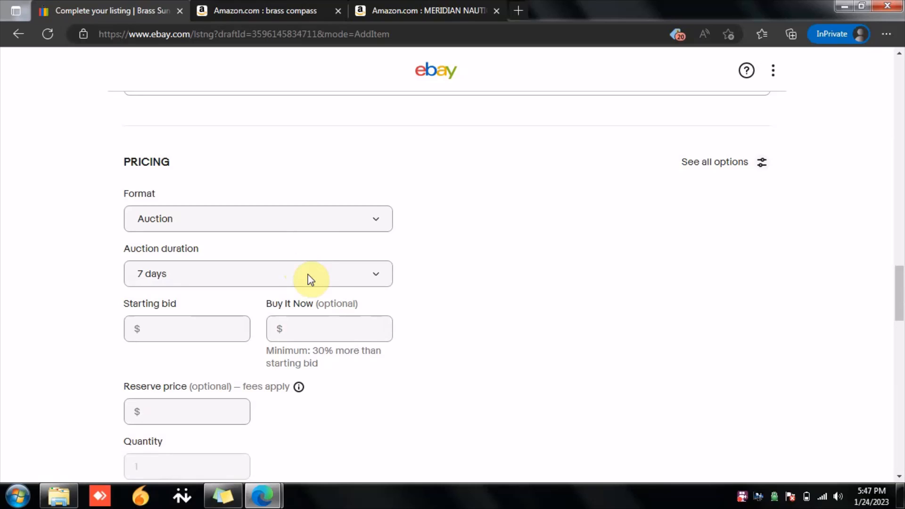
Step: Examine the auction duration choices and the starting bid, Buy It Now and reserve price fields
{"action": "left_click", "coordinate": [311, 280]}
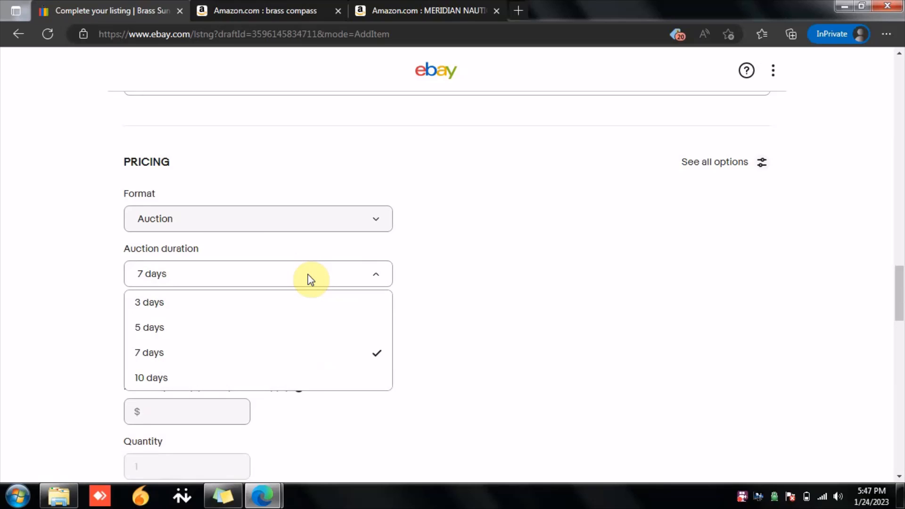
{"action": "left_click", "coordinate": [542, 264]}
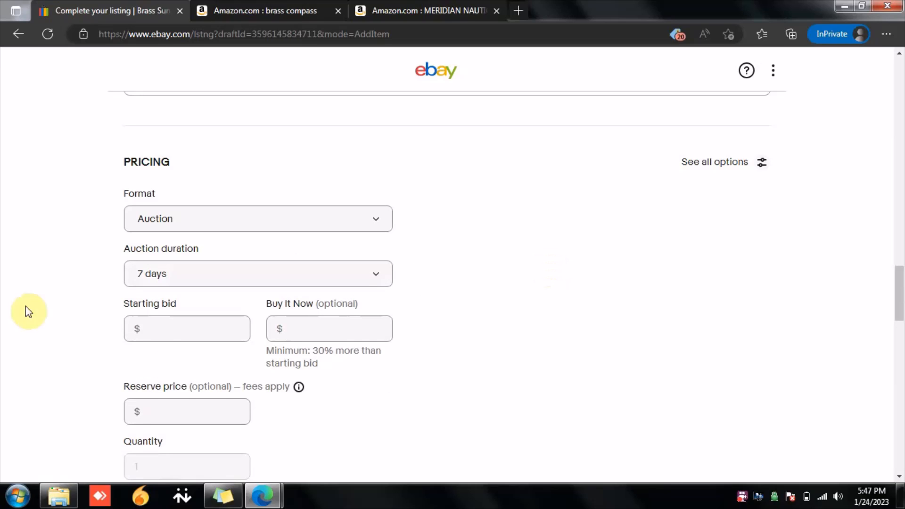
{"action": "left_click", "coordinate": [159, 329]}
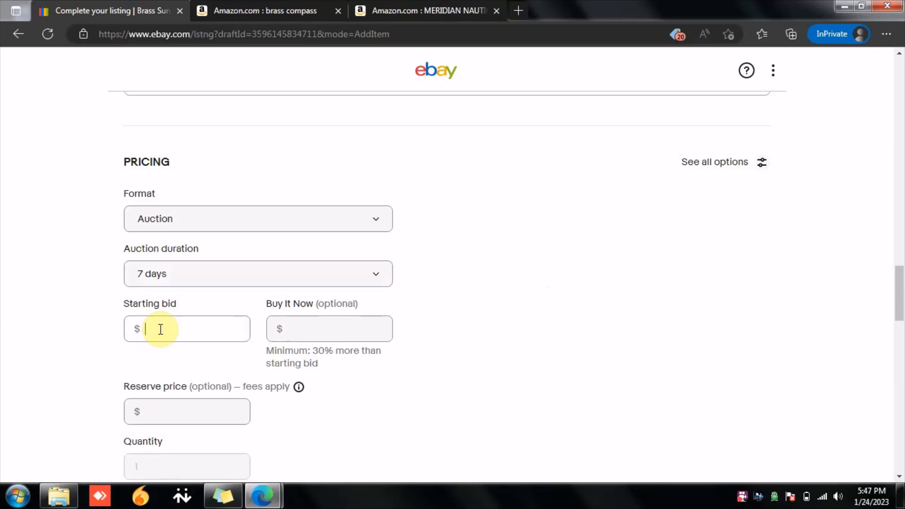
{"action": "left_click", "coordinate": [300, 333]}
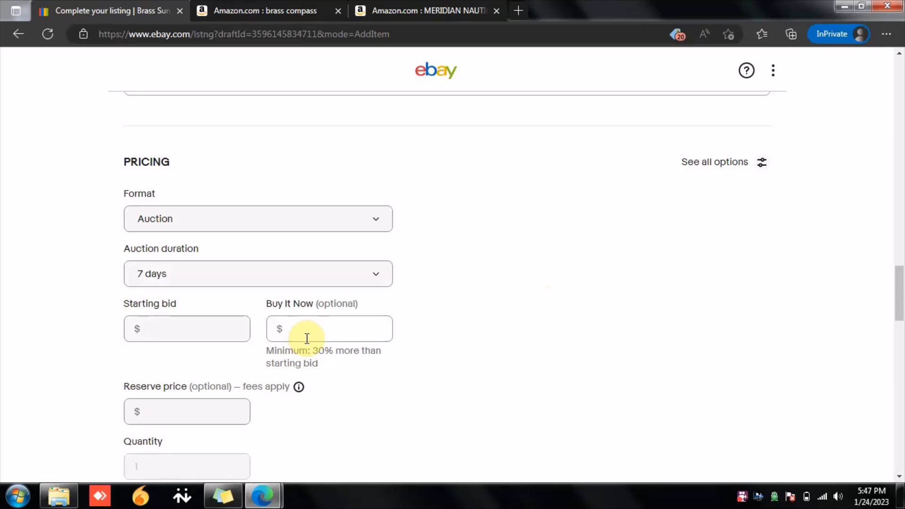
{"action": "scroll", "coordinate": [307, 338], "scroll_direction": "down", "scroll_amount": 1}
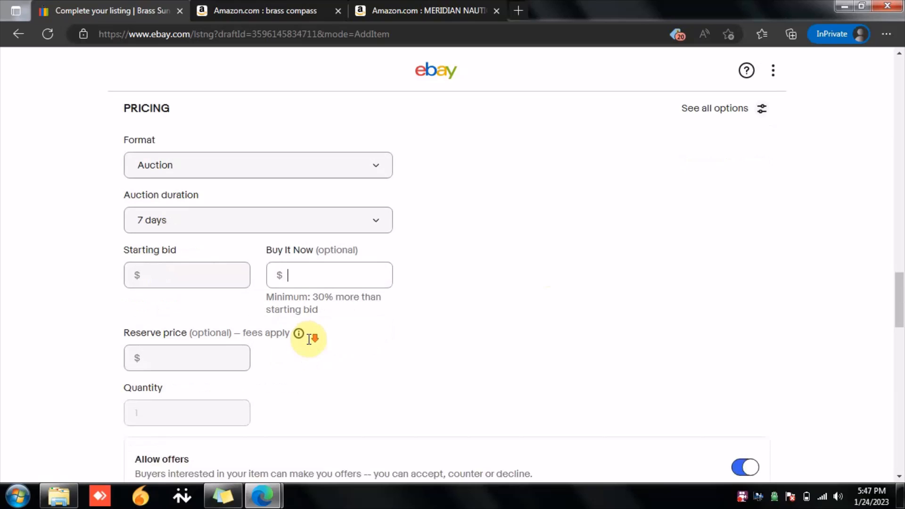
{"action": "left_click", "coordinate": [199, 349]}
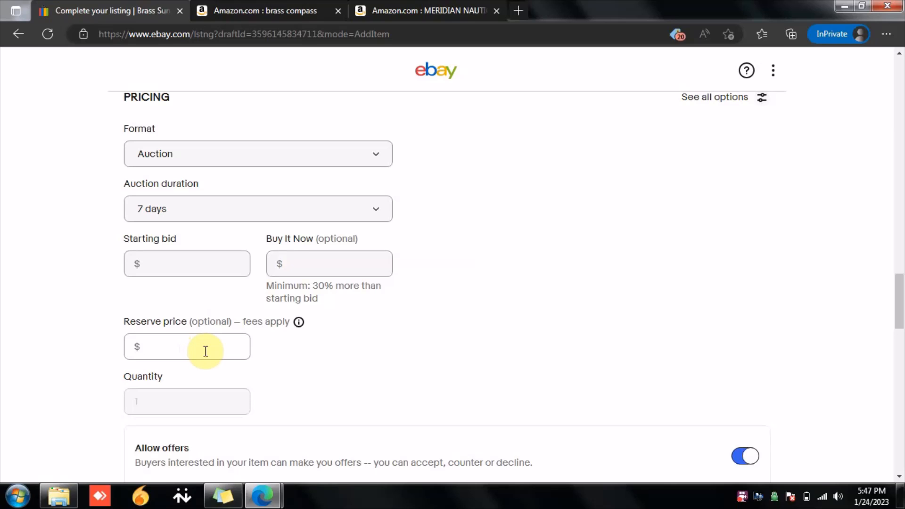
{"action": "scroll", "coordinate": [206, 353], "scroll_direction": "up", "scroll_amount": 1}
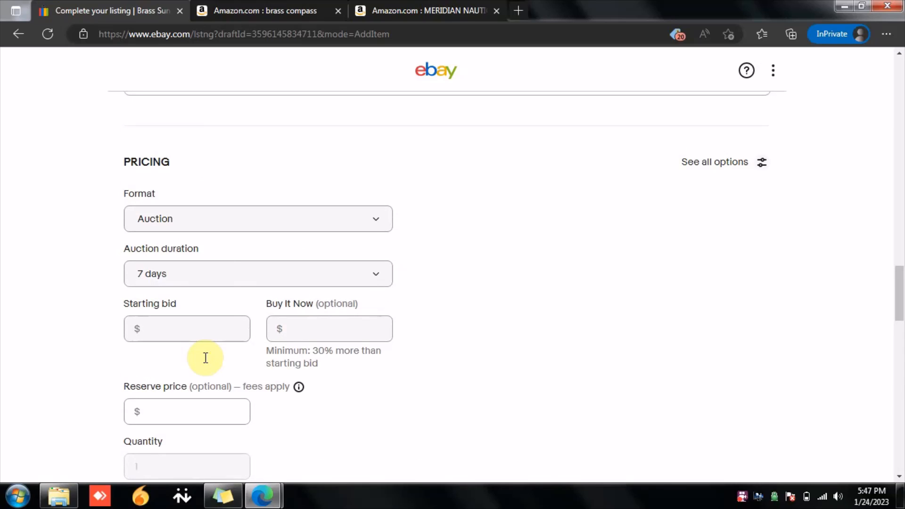
Step: Switch the listing format to Buy It Now and set the price to $23.87
{"action": "left_click", "coordinate": [212, 226]}
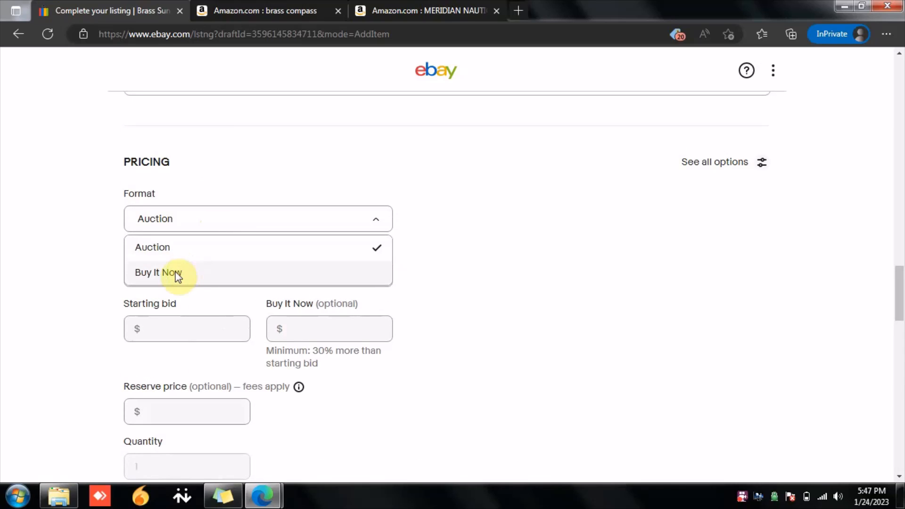
{"action": "left_click", "coordinate": [178, 275]}
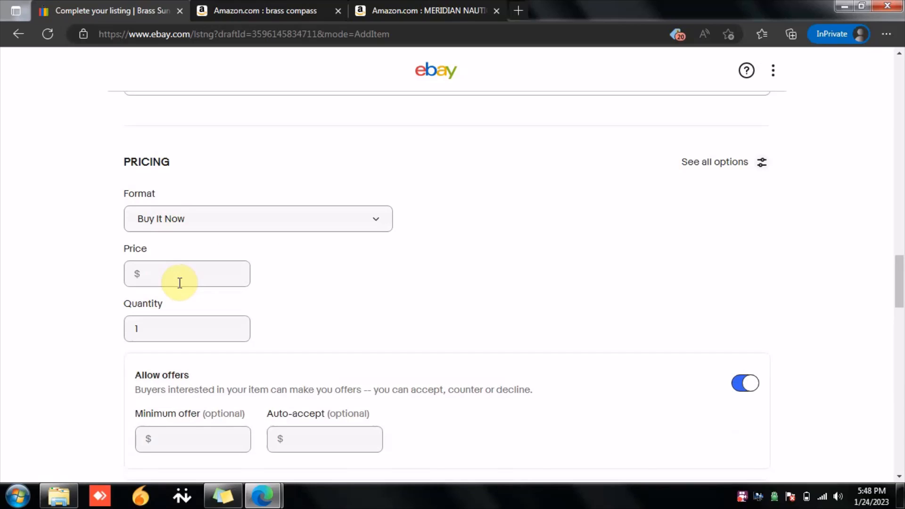
{"action": "left_click", "coordinate": [181, 281]}
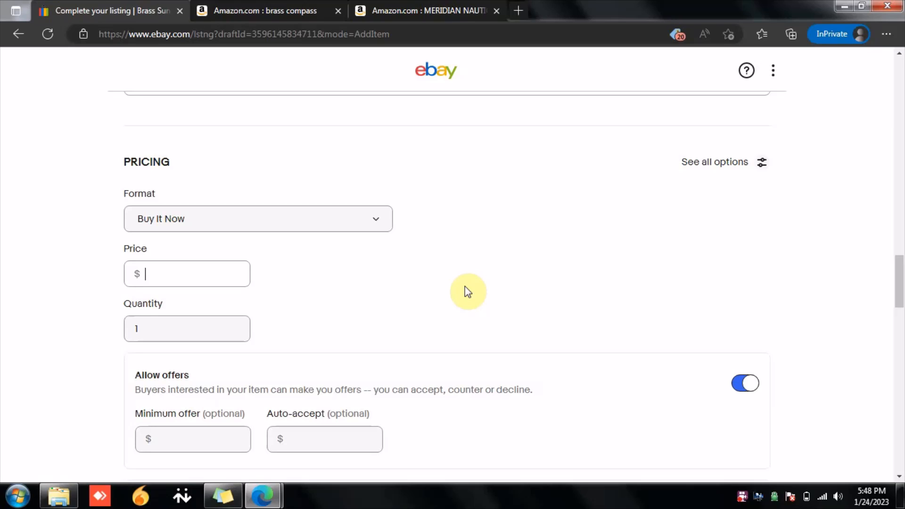
{"action": "type", "text": "23.87"}
{"action": "left_click", "coordinate": [487, 296]}
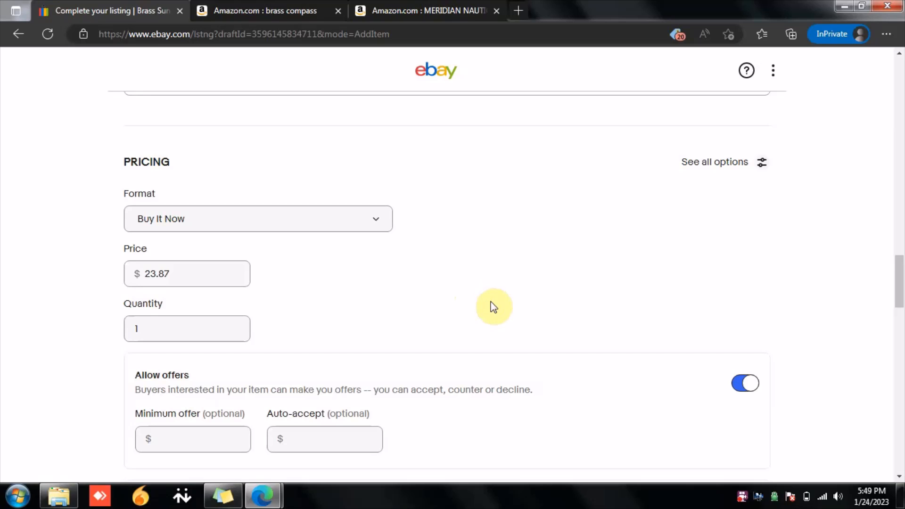
Step: Enter a $20 minimum offer and then clear the minimum offer field again
{"action": "scroll", "coordinate": [492, 305], "scroll_direction": "down", "scroll_amount": 1}
{"action": "left_click", "coordinate": [197, 267]}
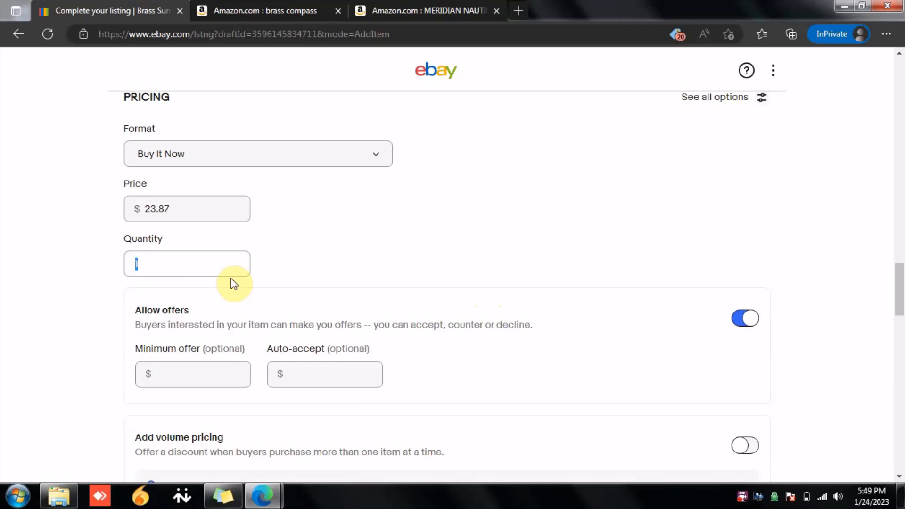
{"action": "left_click", "coordinate": [320, 272]}
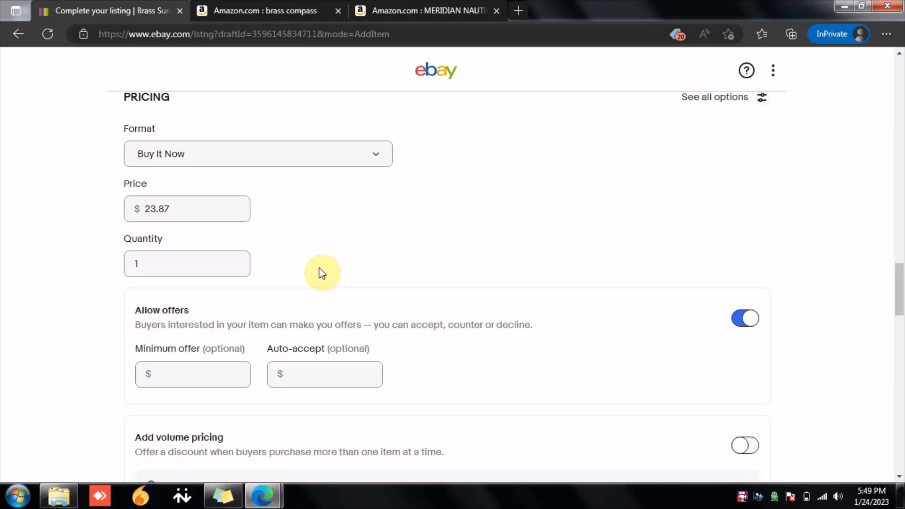
{"action": "scroll", "coordinate": [322, 274], "scroll_direction": "down", "scroll_amount": 3}
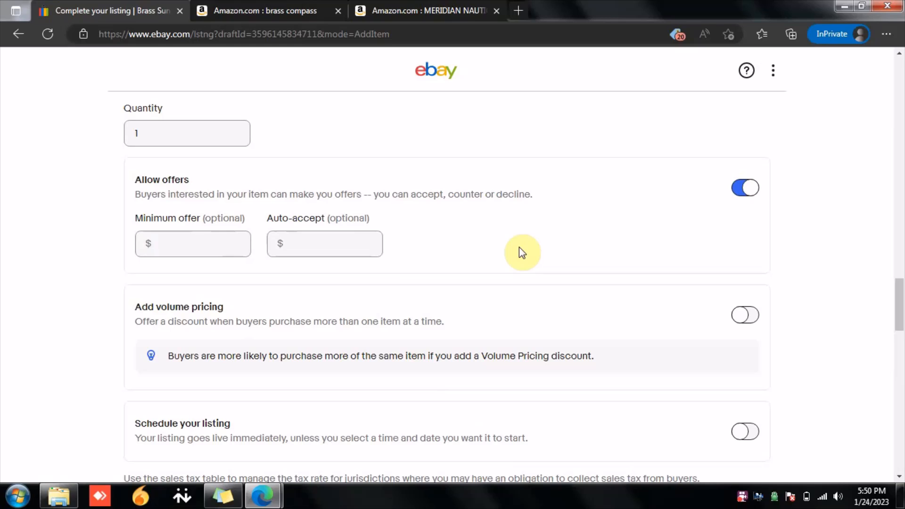
{"action": "left_click", "coordinate": [181, 245]}
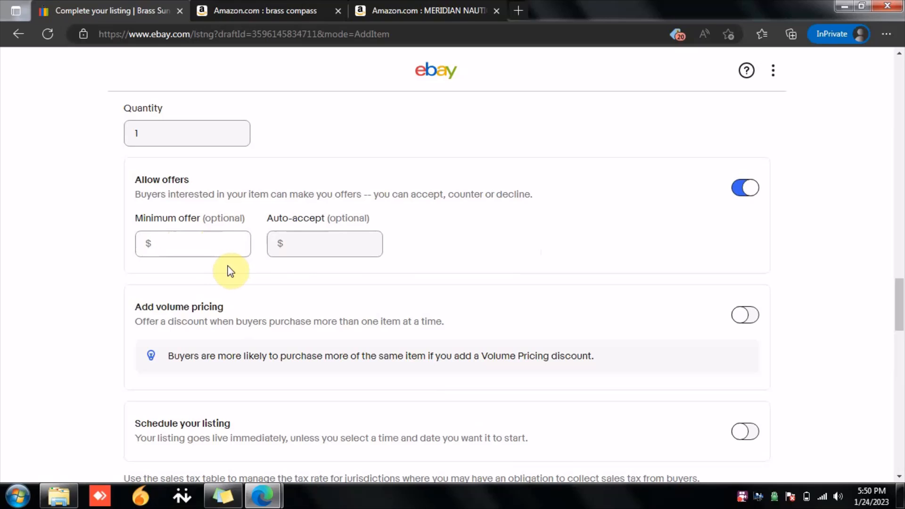
{"action": "type", "text": "20"}
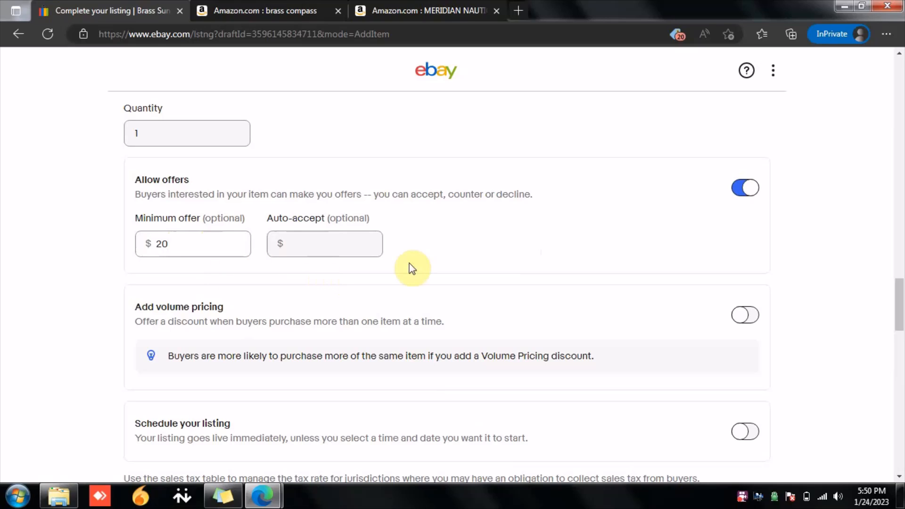
{"action": "left_click", "coordinate": [419, 261]}
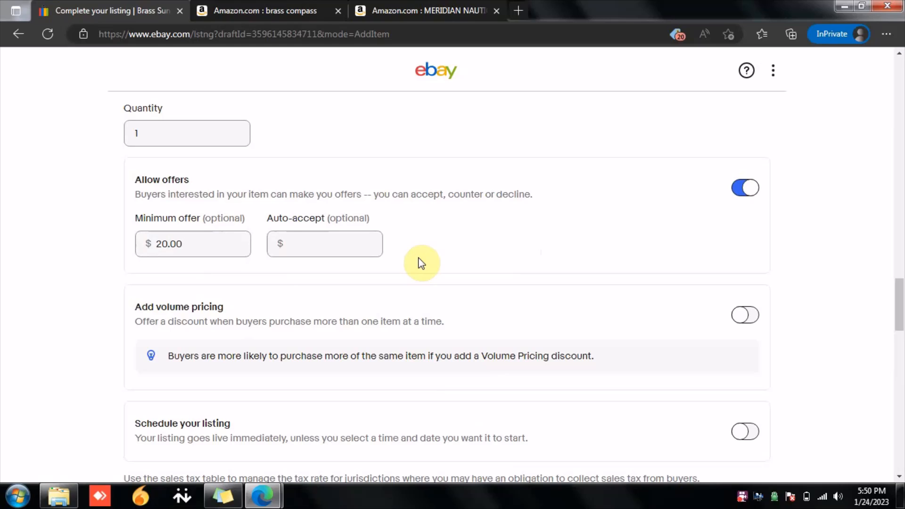
{"action": "double_click", "coordinate": [222, 249]}
{"action": "key", "text": "BackSpace"}
{"action": "left_click", "coordinate": [263, 251]}
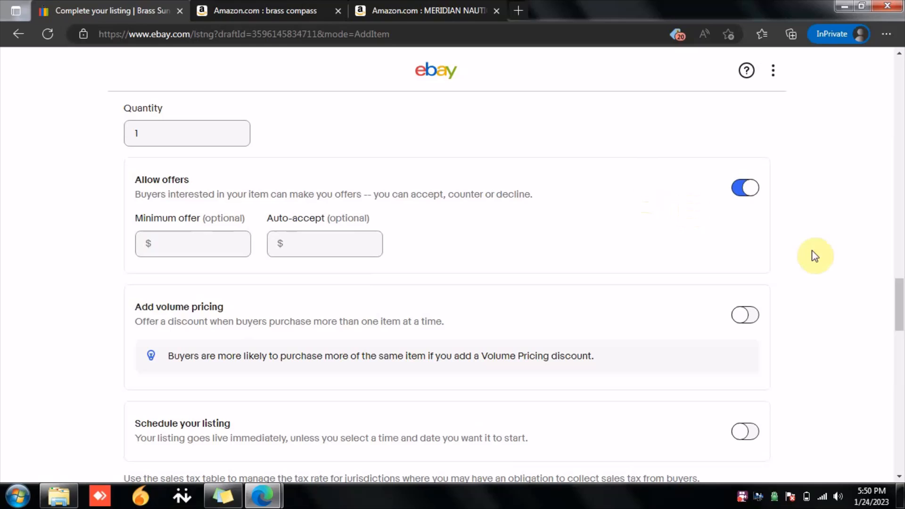
Step: Turn on volume pricing, browse the Buy 2 and save discount choices, then turn volume pricing off
{"action": "scroll", "coordinate": [518, 300], "scroll_direction": "down", "scroll_amount": 1}
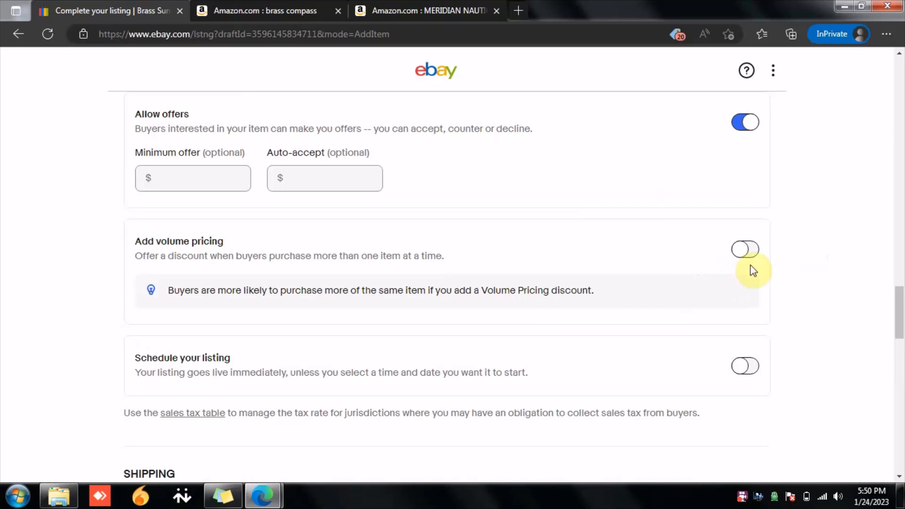
{"action": "left_click", "coordinate": [753, 251]}
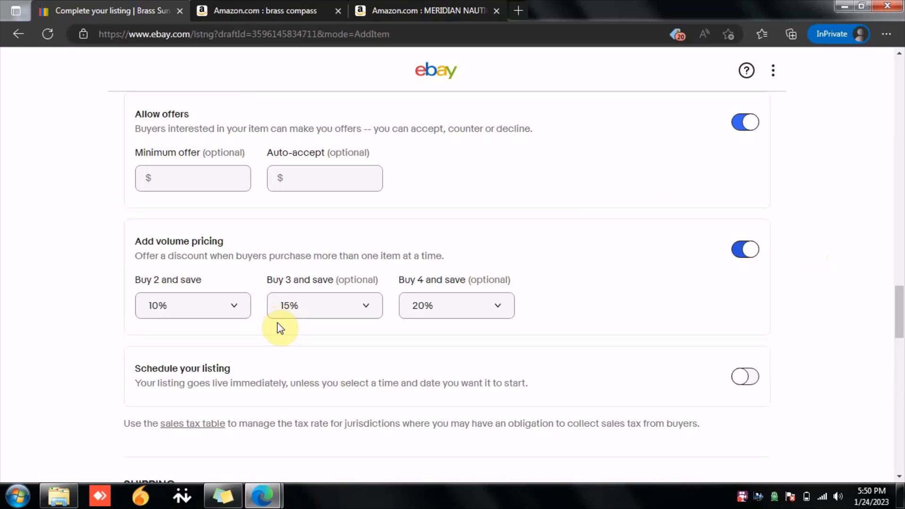
{"action": "left_click", "coordinate": [239, 305]}
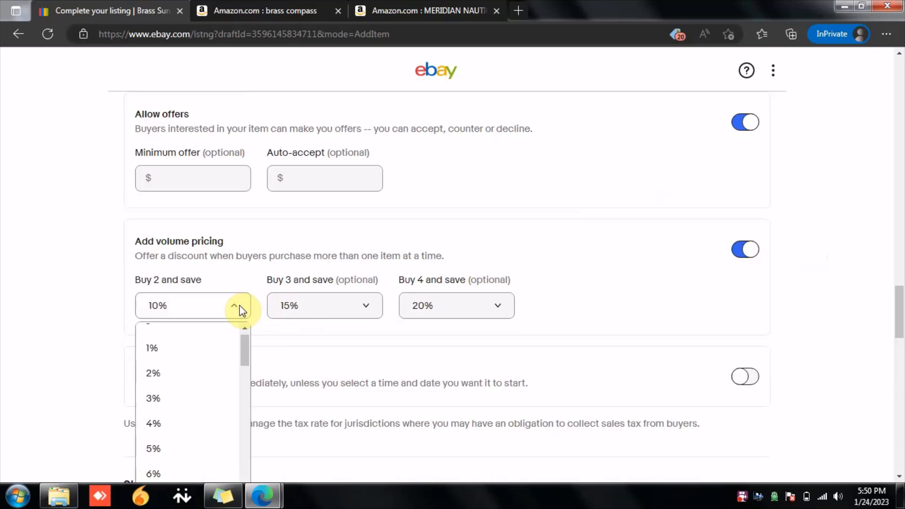
{"action": "scroll", "coordinate": [192, 393], "scroll_direction": "down", "scroll_amount": 4}
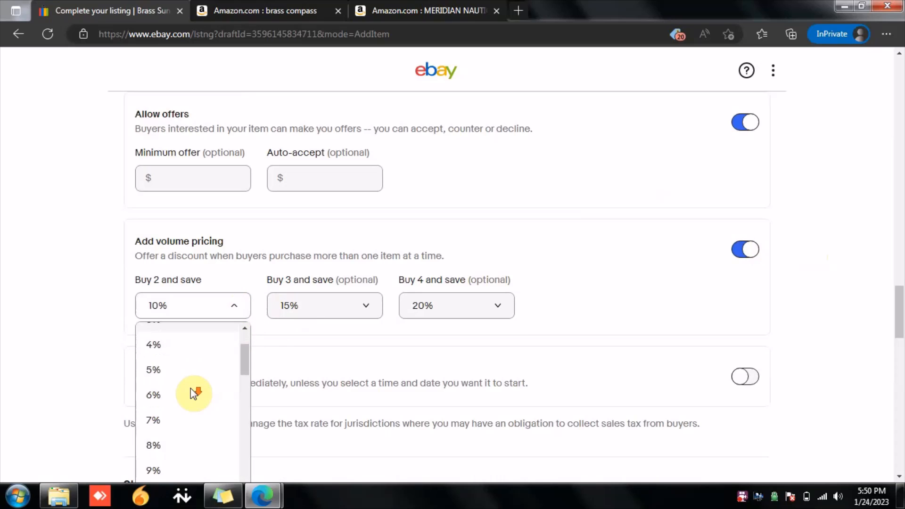
{"action": "scroll", "coordinate": [194, 393], "scroll_direction": "down", "scroll_amount": 1}
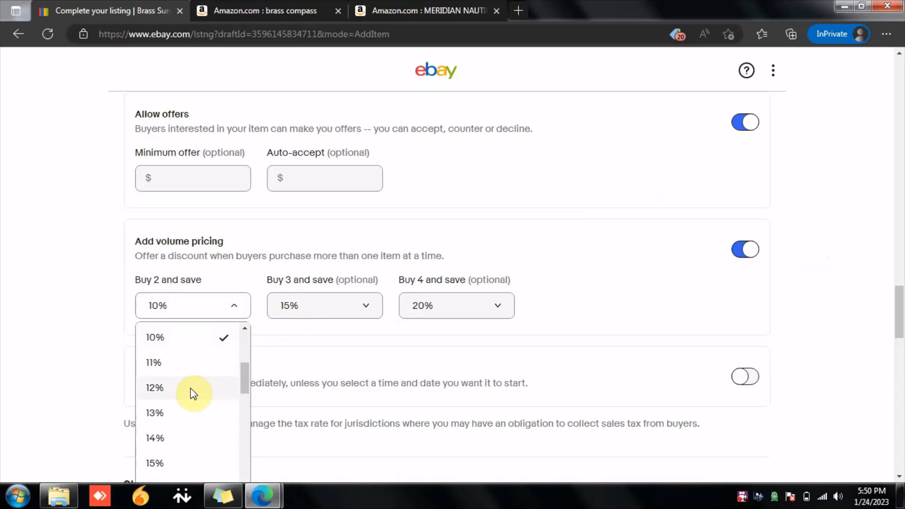
{"action": "scroll", "coordinate": [193, 393], "scroll_direction": "down", "scroll_amount": 1}
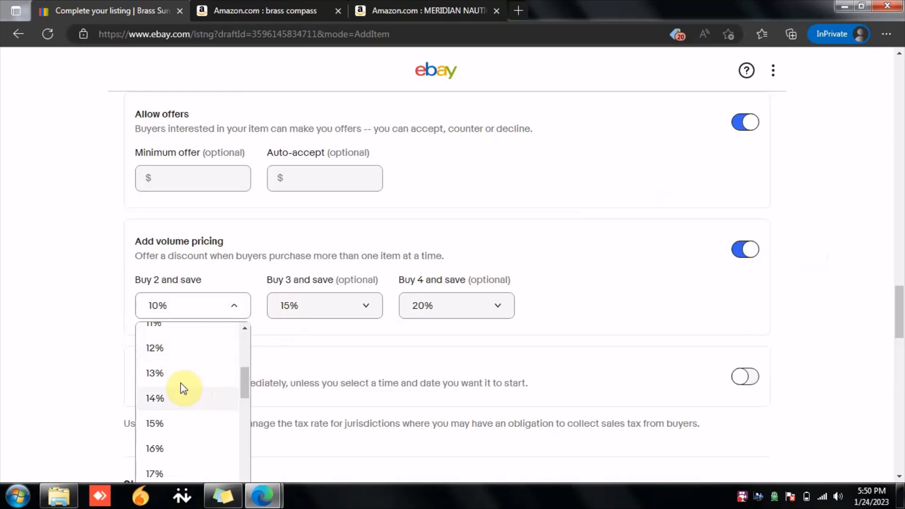
{"action": "left_click", "coordinate": [16, 344]}
{"action": "scroll", "coordinate": [116, 315], "scroll_direction": "up", "scroll_amount": 4}
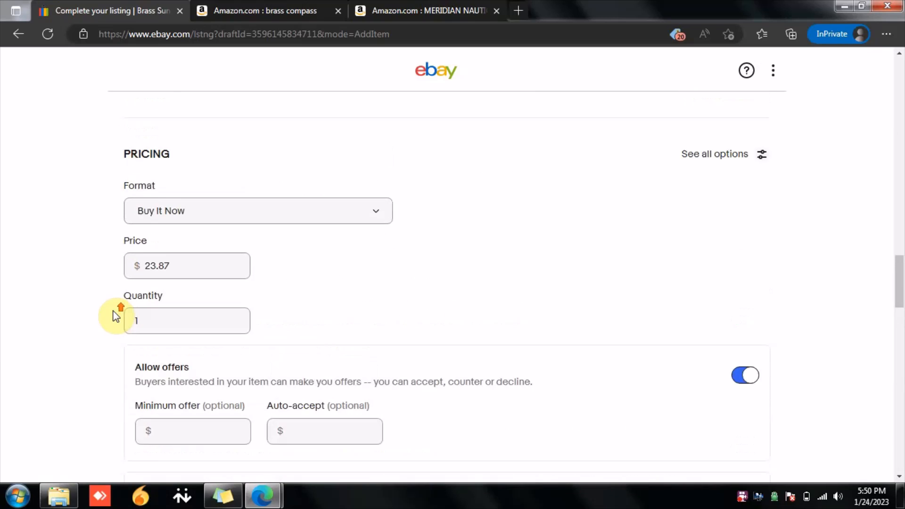
{"action": "scroll", "coordinate": [116, 317], "scroll_direction": "down", "scroll_amount": 5}
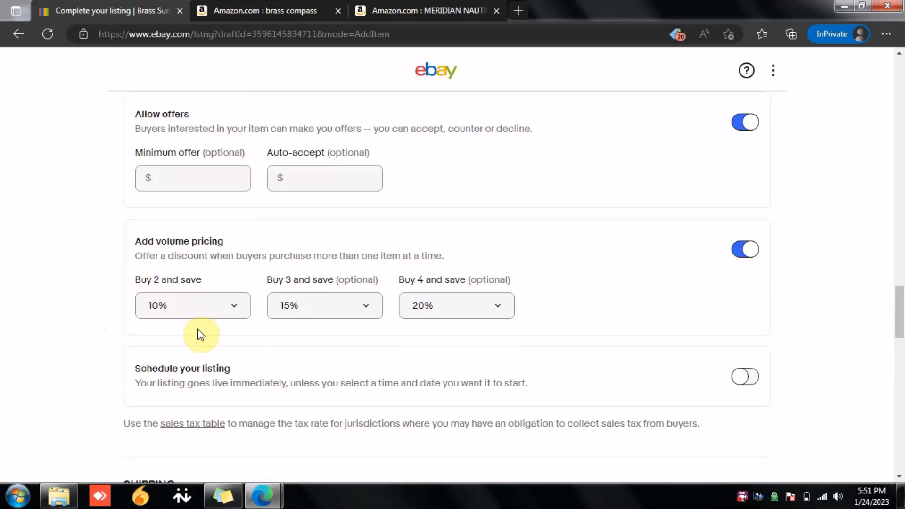
{"action": "left_click", "coordinate": [740, 250]}
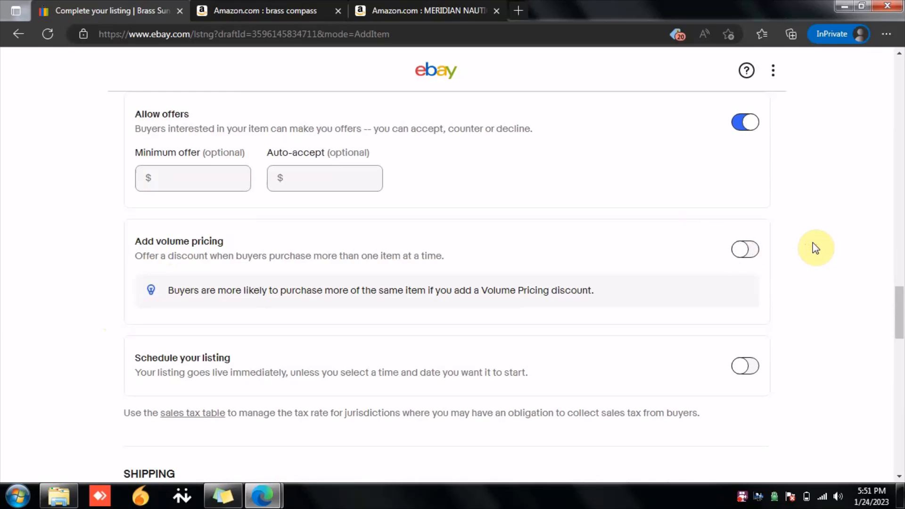
Step: Schedule the listing to go live on 1/25/2023 at 09:00 PM PST
{"action": "scroll", "coordinate": [659, 284], "scroll_direction": "down", "scroll_amount": 1}
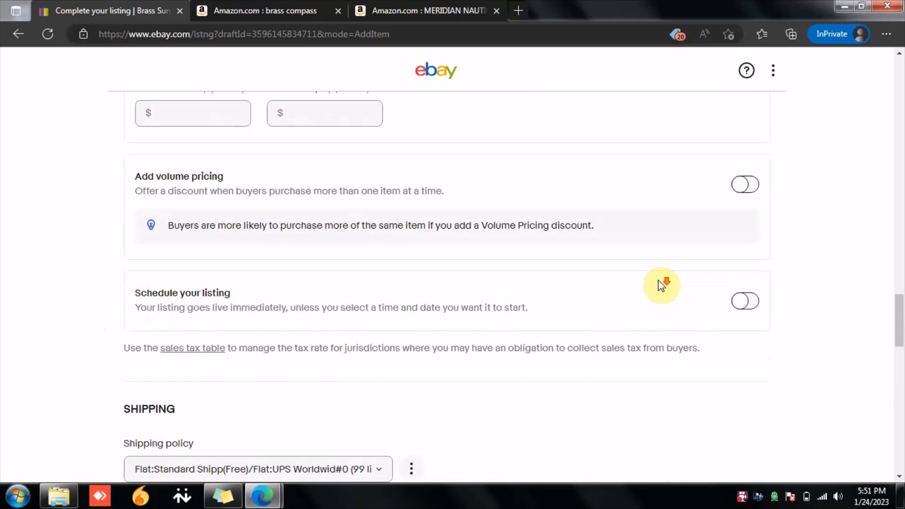
{"action": "left_click", "coordinate": [749, 302]}
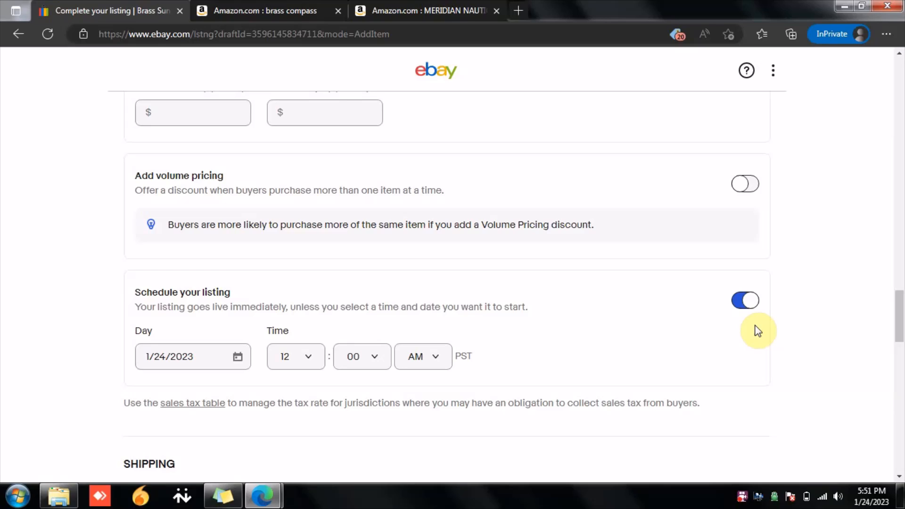
{"action": "scroll", "coordinate": [373, 295], "scroll_direction": "down", "scroll_amount": 3}
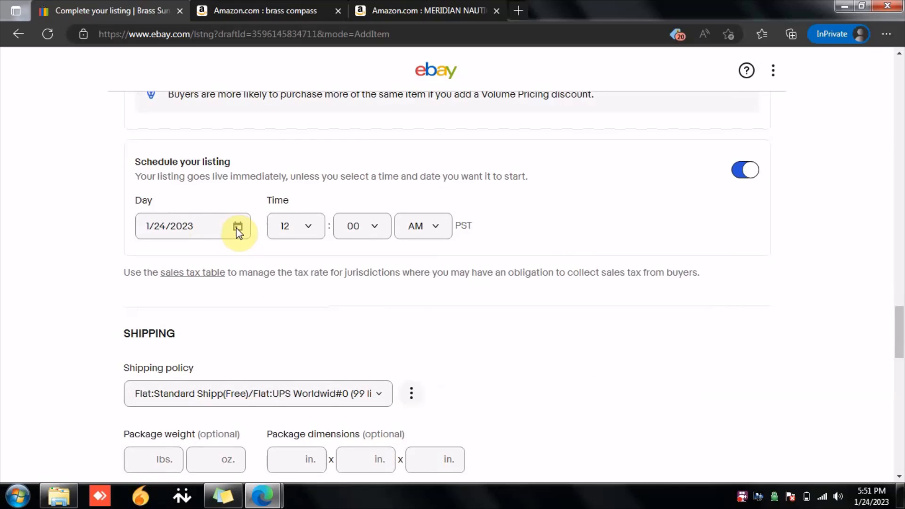
{"action": "left_click", "coordinate": [238, 228]}
{"action": "left_click", "coordinate": [232, 398]}
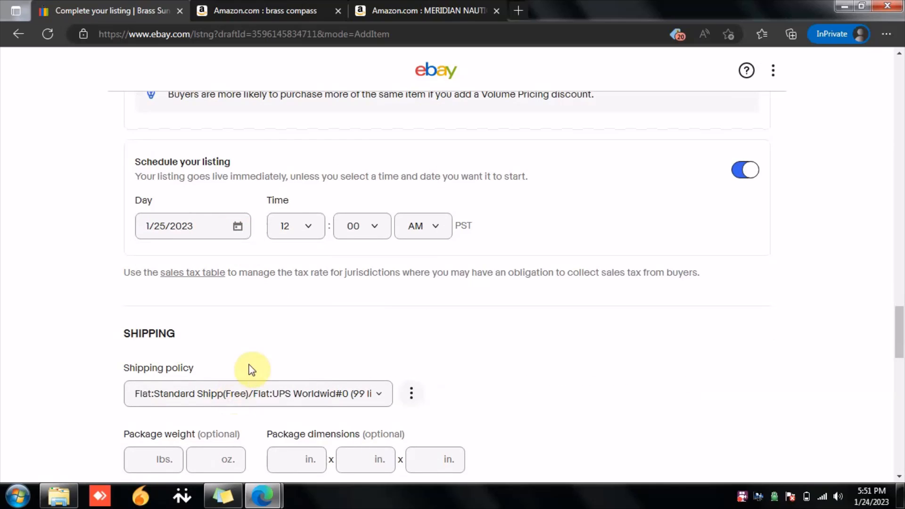
{"action": "left_click", "coordinate": [302, 234]}
{"action": "scroll", "coordinate": [286, 394], "scroll_direction": "down", "scroll_amount": 2}
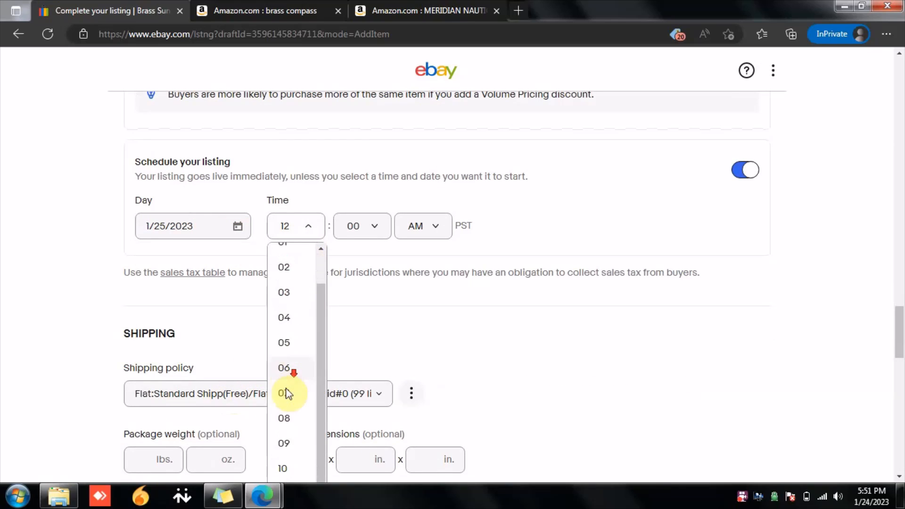
{"action": "left_click", "coordinate": [286, 442]}
{"action": "left_click", "coordinate": [440, 227]}
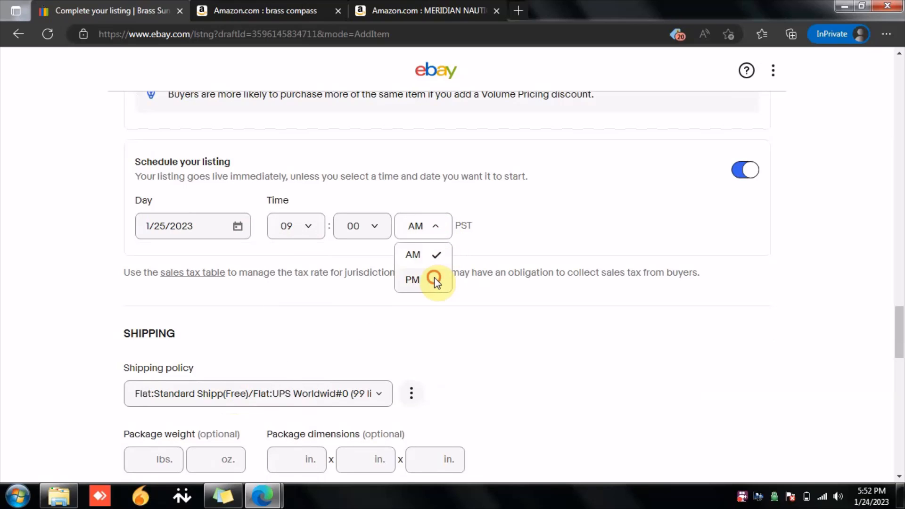
{"action": "left_click", "coordinate": [432, 281]}
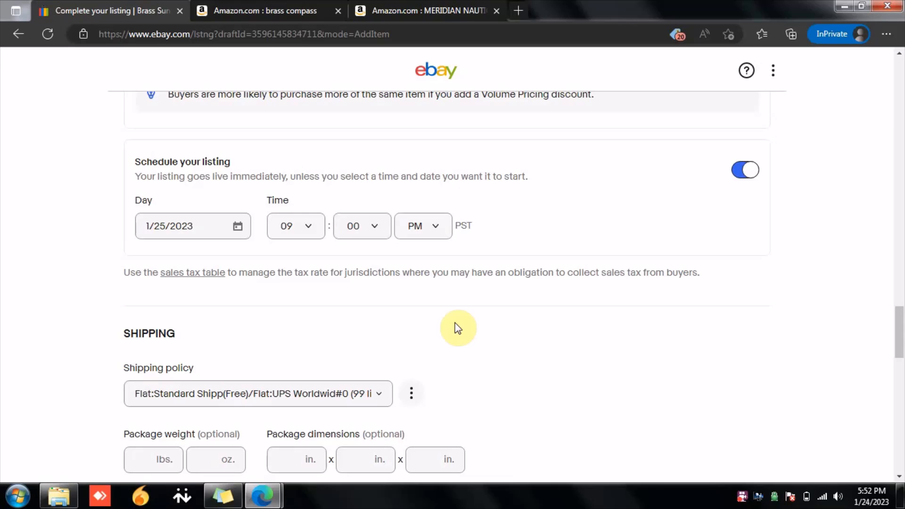
Step: Edit the preferences settings and change the item location country to India
{"action": "scroll", "coordinate": [462, 329], "scroll_direction": "down", "scroll_amount": 1}
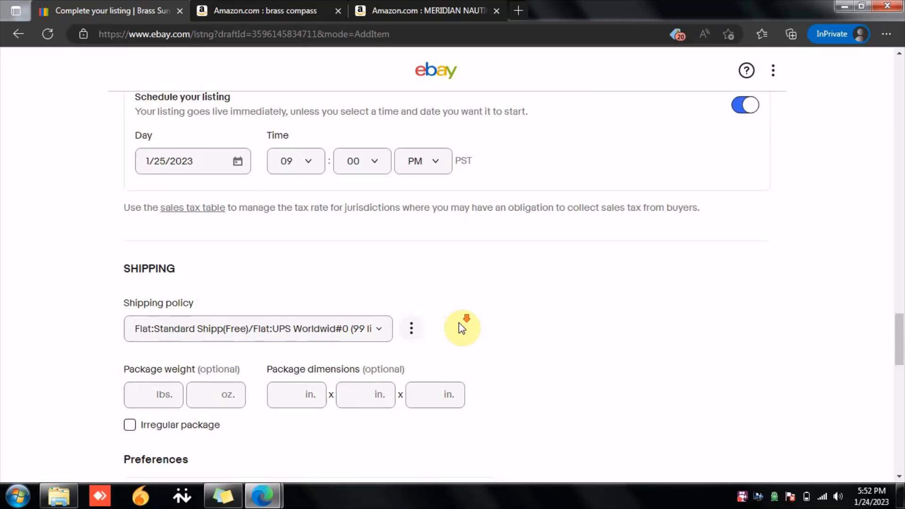
{"action": "scroll", "coordinate": [462, 329], "scroll_direction": "down", "scroll_amount": 2}
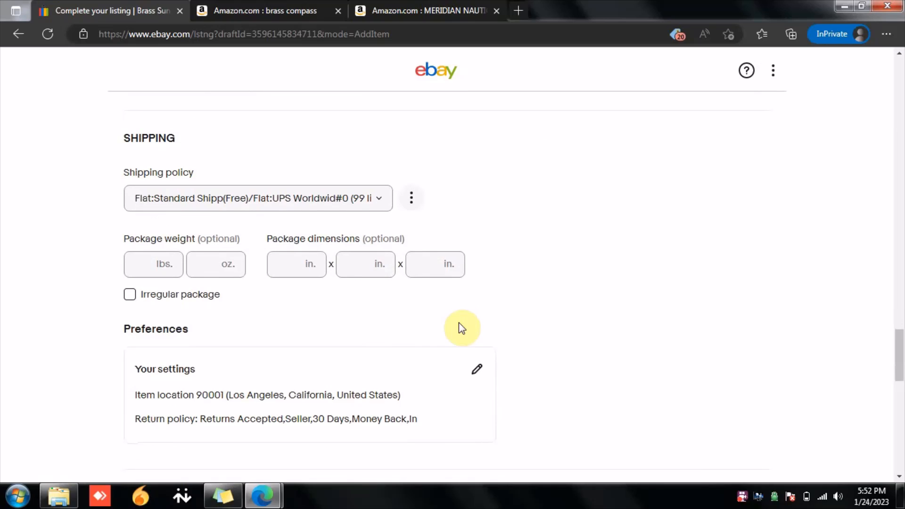
{"action": "scroll", "coordinate": [345, 206], "scroll_direction": "down", "scroll_amount": 1}
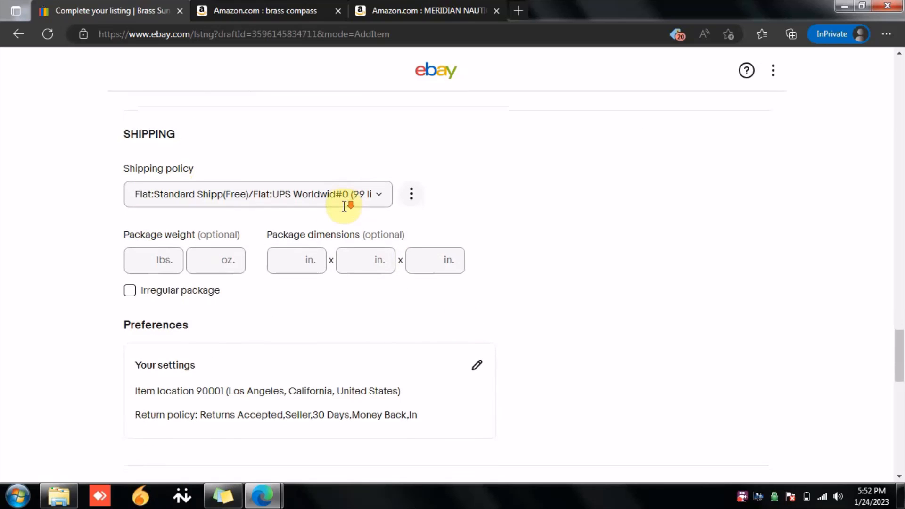
{"action": "scroll", "coordinate": [344, 206], "scroll_direction": "down", "scroll_amount": 1}
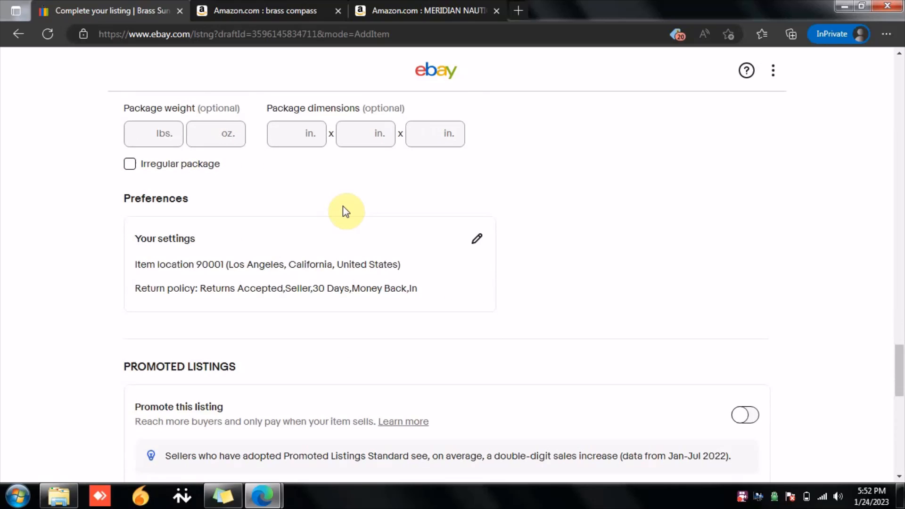
{"action": "left_click", "coordinate": [475, 241]}
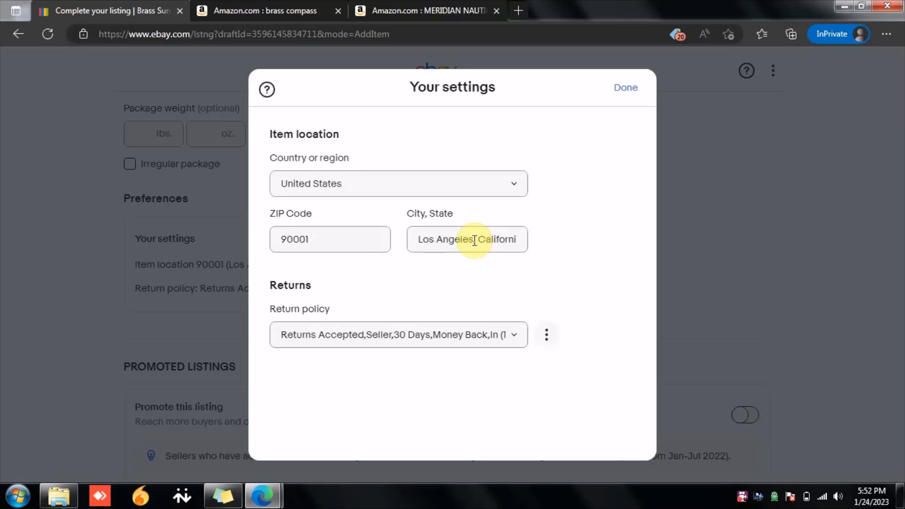
{"action": "left_click", "coordinate": [395, 189]}
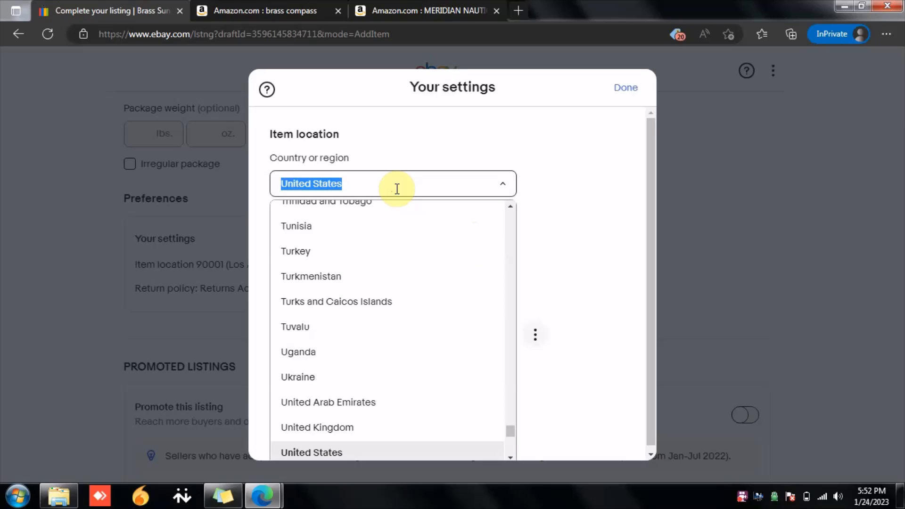
{"action": "type", "text": "India"}
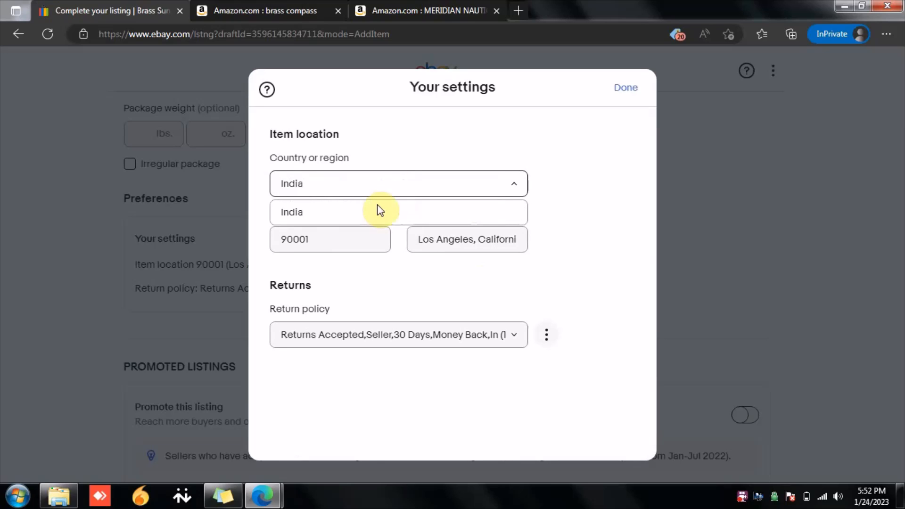
{"action": "left_click", "coordinate": [377, 208]}
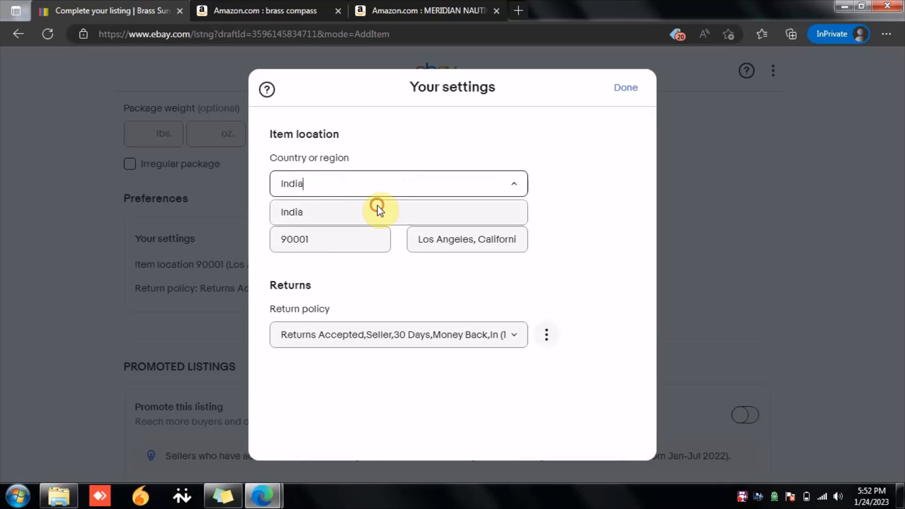
Step: Set the item location ZIP code to 246724 and the city to WARHAPUR, UTTAR PRADESH via a Roorkee search
{"action": "left_click", "coordinate": [600, 244]}
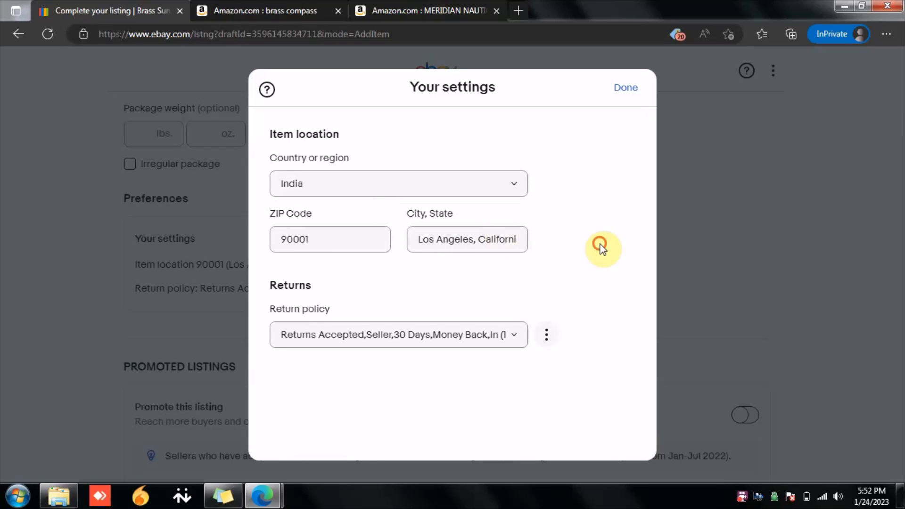
{"action": "double_click", "coordinate": [352, 243]}
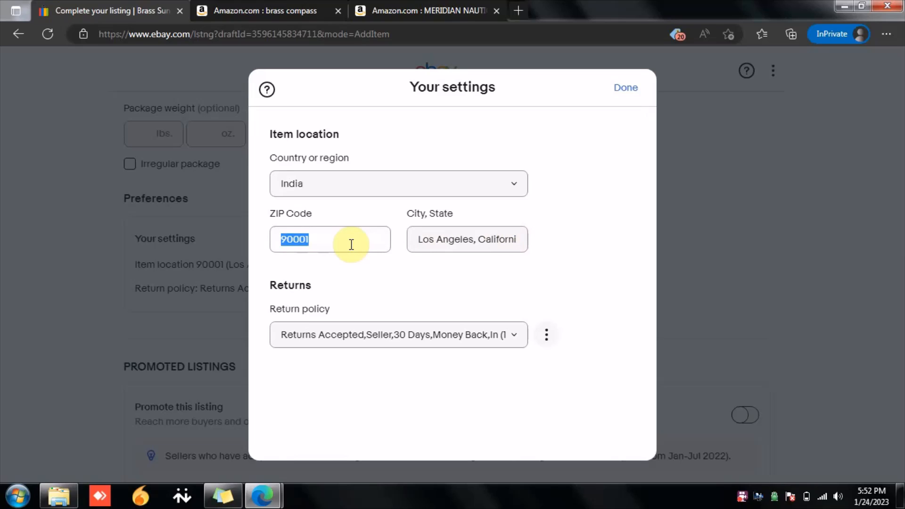
{"action": "type", "text": "900014"}
{"action": "double_click", "coordinate": [352, 244]}
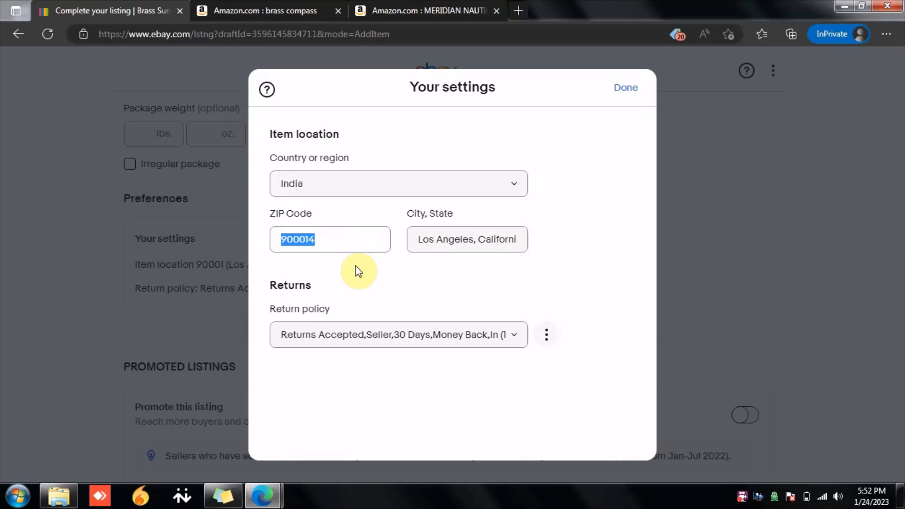
{"action": "type", "text": "2467"}
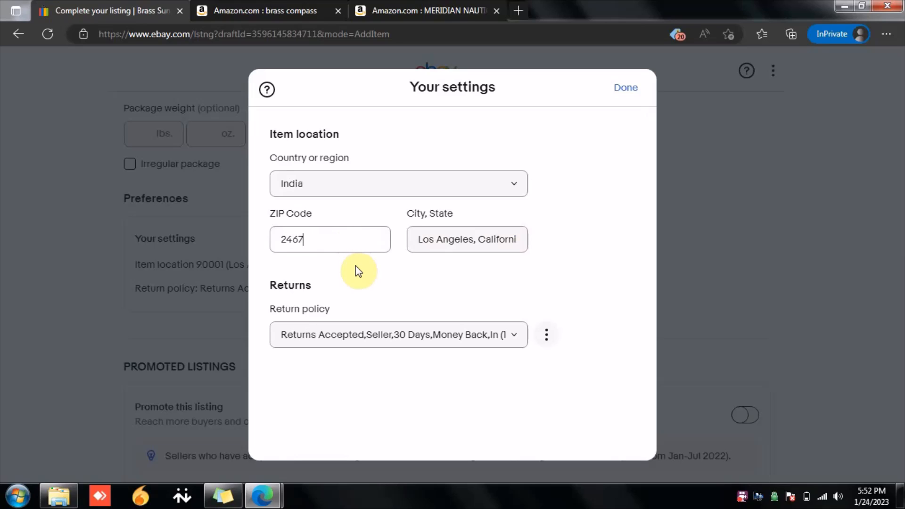
{"action": "type", "text": "24"}
{"action": "left_click", "coordinate": [375, 278]}
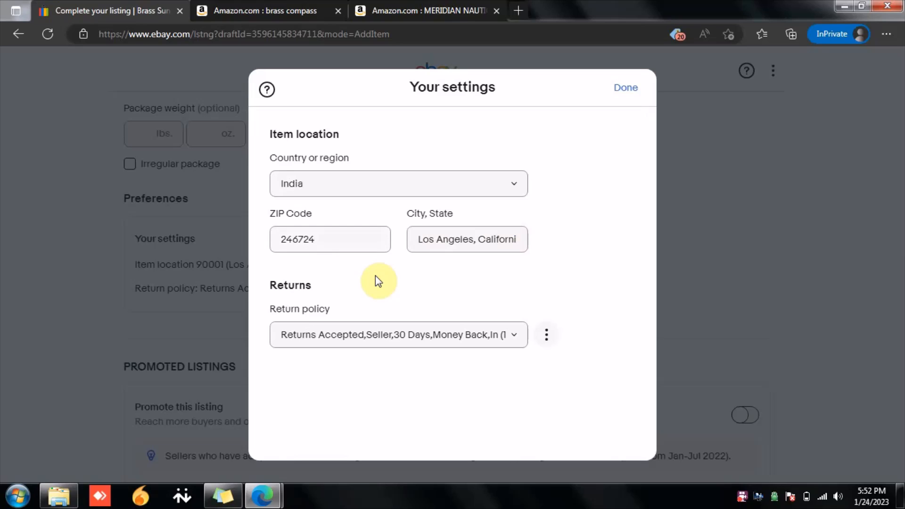
{"action": "triple_click", "coordinate": [461, 246]}
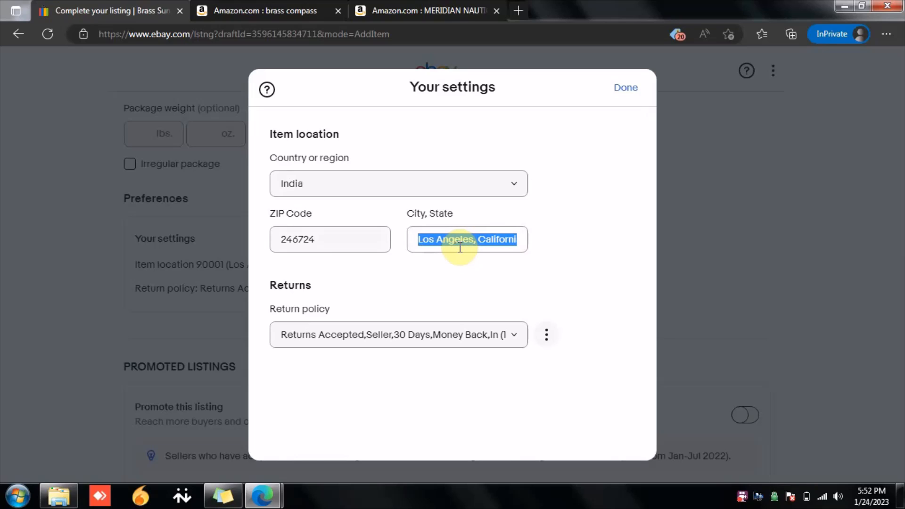
{"action": "type", "text": "Roorkee"}
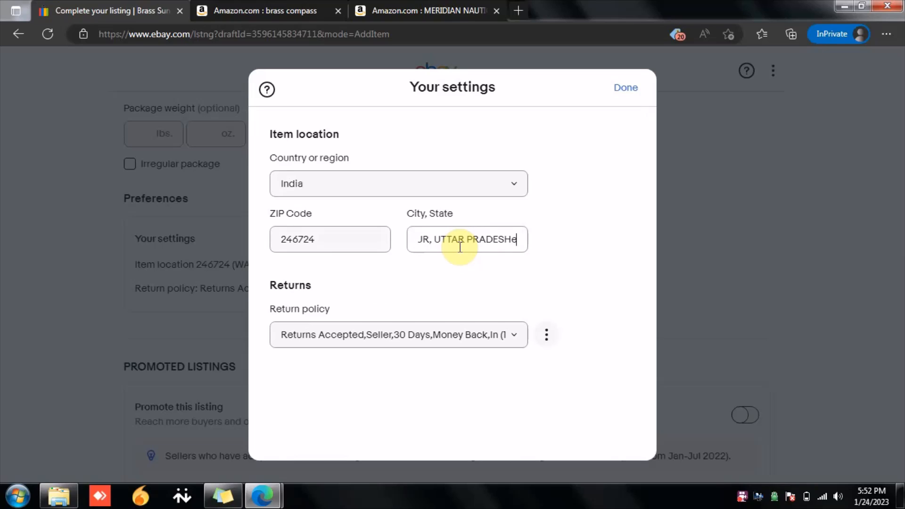
{"action": "left_click", "coordinate": [462, 274]}
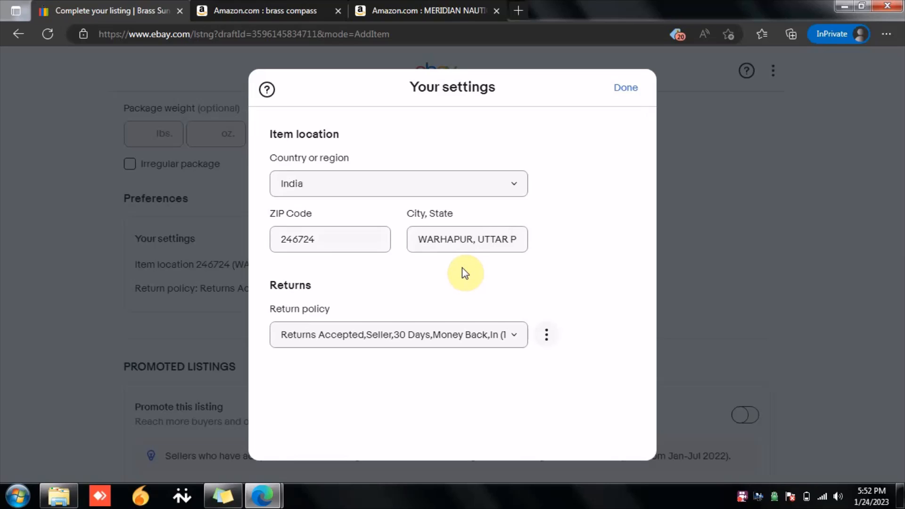
Step: Open the return policy for editing, review its domestic and international return settings, and save and confirm the policy
{"action": "left_click", "coordinate": [546, 334]}
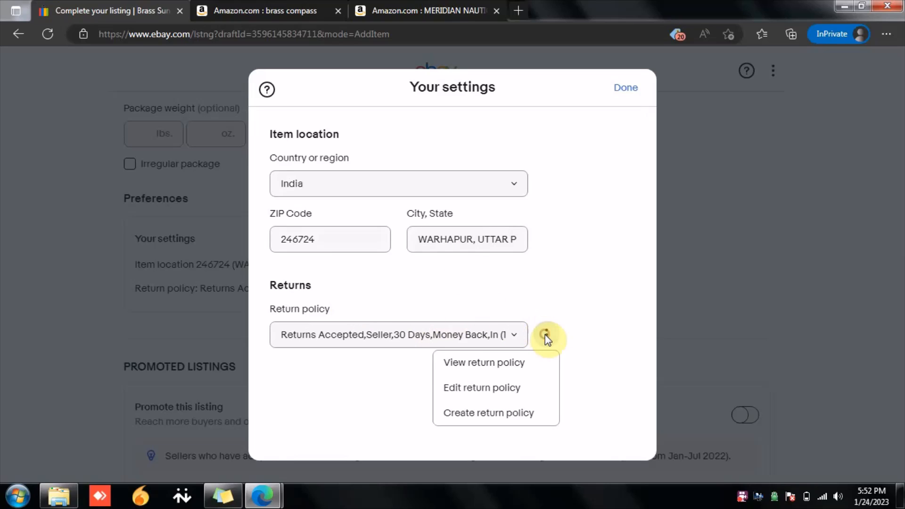
{"action": "left_click", "coordinate": [492, 390]}
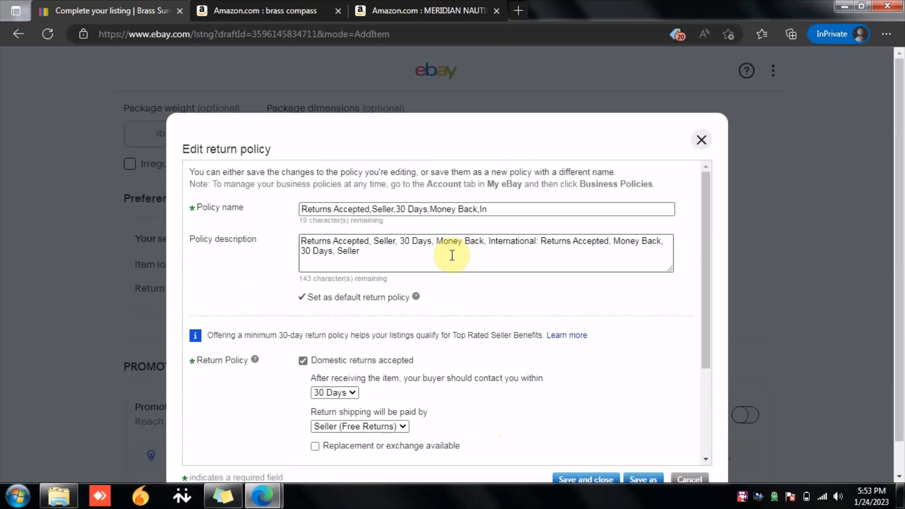
{"action": "scroll", "coordinate": [453, 257], "scroll_direction": "down", "scroll_amount": 1}
{"action": "scroll", "coordinate": [457, 257], "scroll_direction": "up", "scroll_amount": 1}
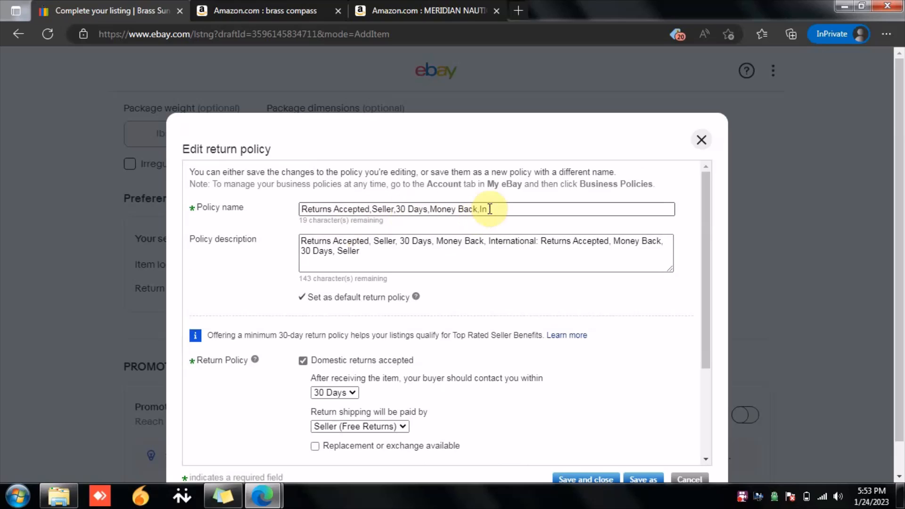
{"action": "scroll", "coordinate": [492, 209], "scroll_direction": "down", "scroll_amount": 2}
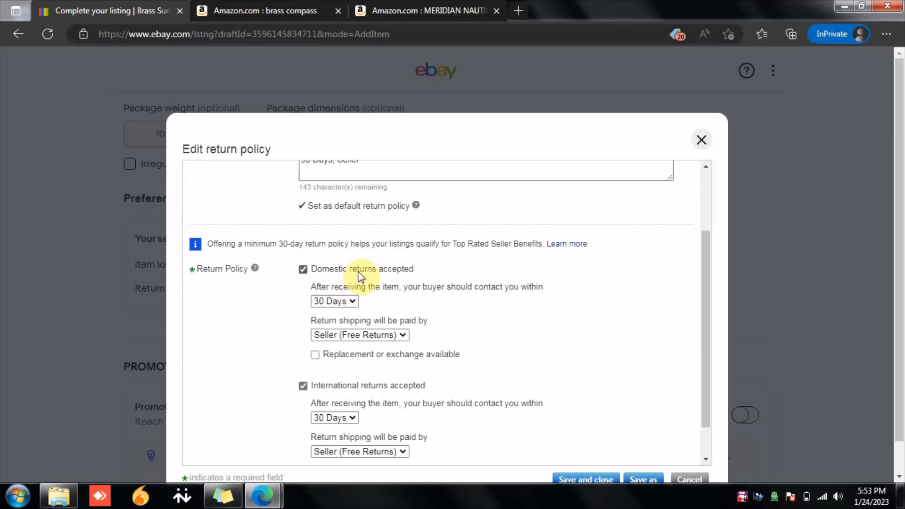
{"action": "scroll", "coordinate": [375, 315], "scroll_direction": "down", "scroll_amount": 1}
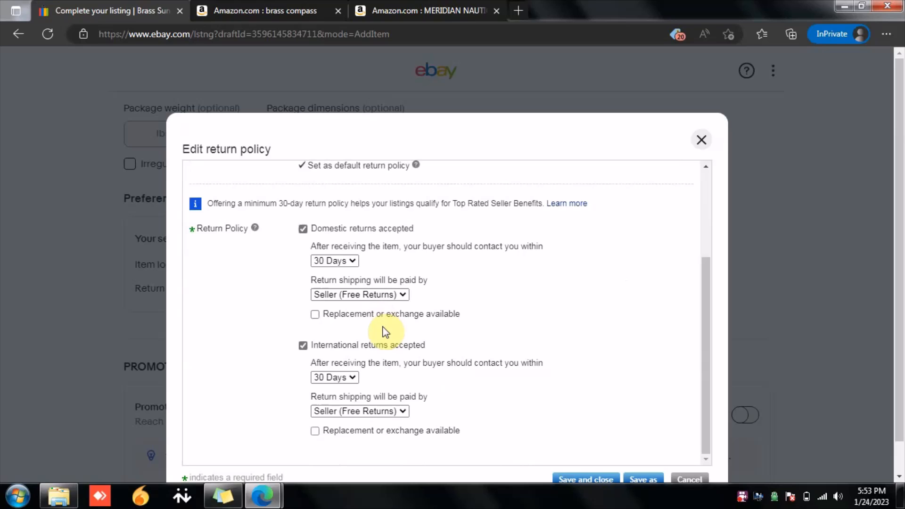
{"action": "scroll", "coordinate": [386, 333], "scroll_direction": "down", "scroll_amount": 1}
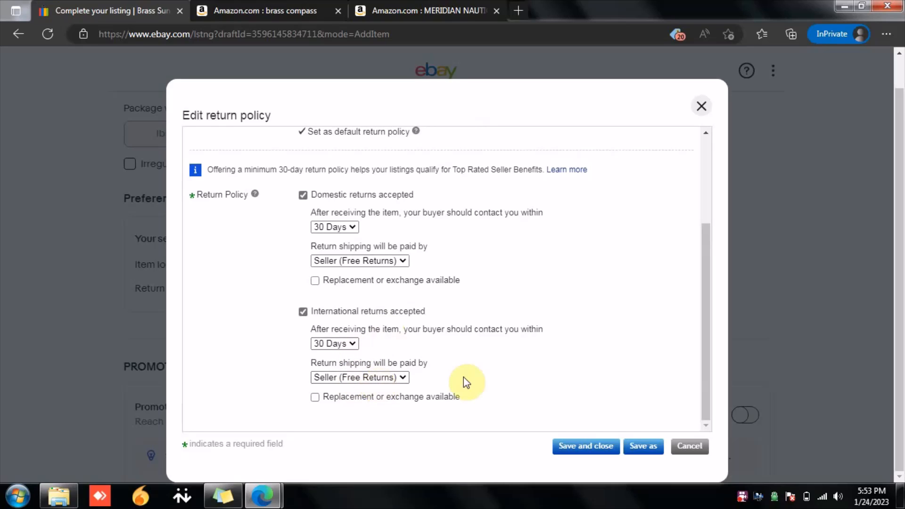
{"action": "left_click", "coordinate": [575, 444]}
{"action": "left_click", "coordinate": [545, 325]}
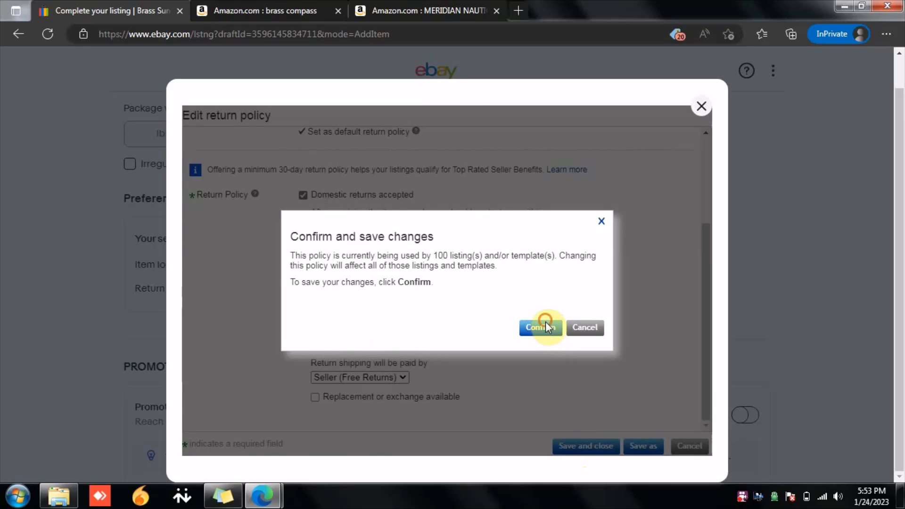
Step: Open the payment preferences and close them
{"action": "scroll", "coordinate": [545, 362], "scroll_direction": "down", "scroll_amount": 3}
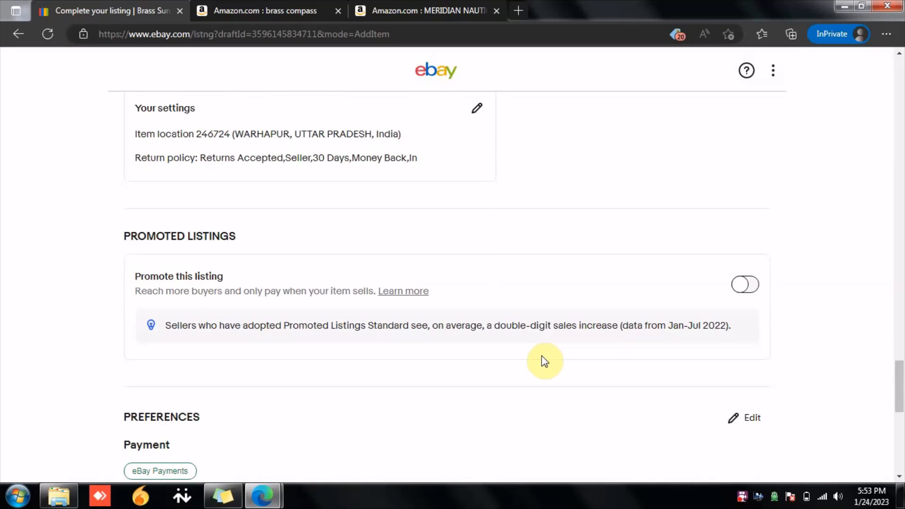
{"action": "scroll", "coordinate": [545, 362], "scroll_direction": "down", "scroll_amount": 2}
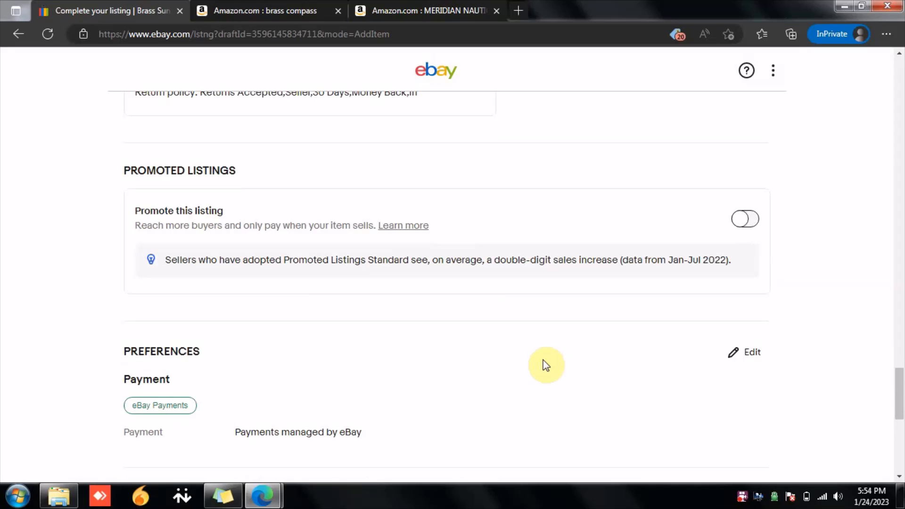
{"action": "scroll", "coordinate": [551, 349], "scroll_direction": "down", "scroll_amount": 1}
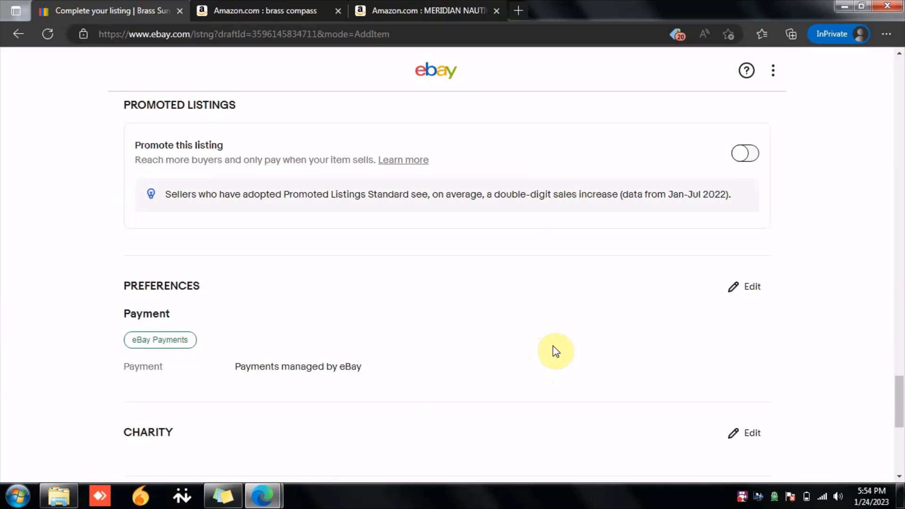
{"action": "scroll", "coordinate": [554, 351], "scroll_direction": "down", "scroll_amount": 1}
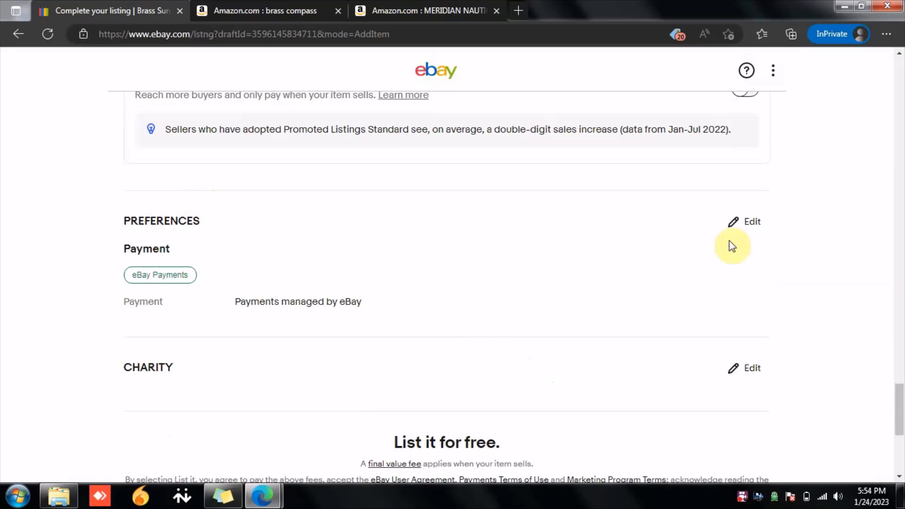
{"action": "left_click", "coordinate": [742, 225]}
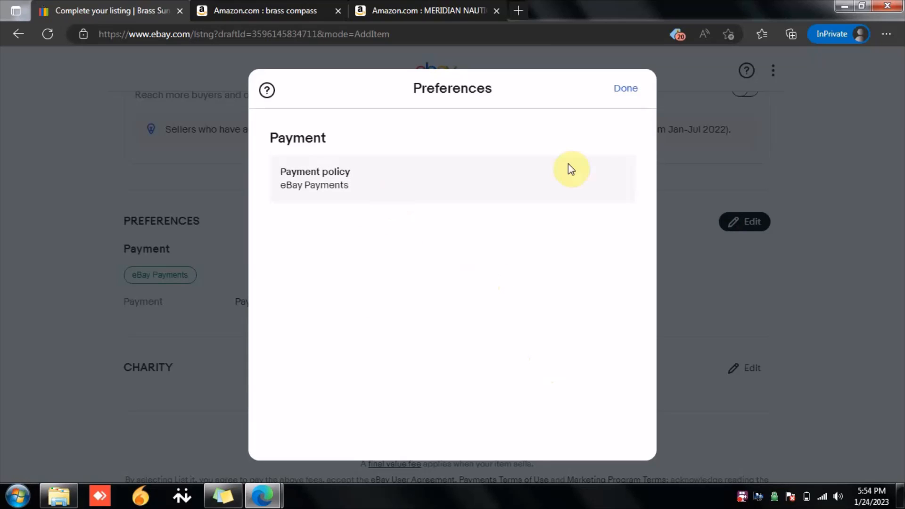
{"action": "left_click", "coordinate": [627, 92]}
Step: Open the charity donation settings and close them without turning on donation
{"action": "scroll", "coordinate": [614, 254], "scroll_direction": "down", "scroll_amount": 1}
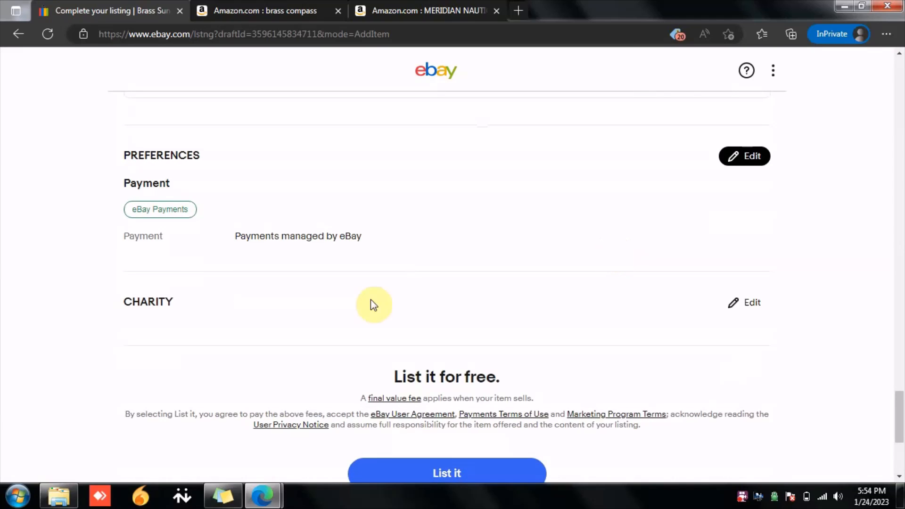
{"action": "left_click", "coordinate": [733, 308]}
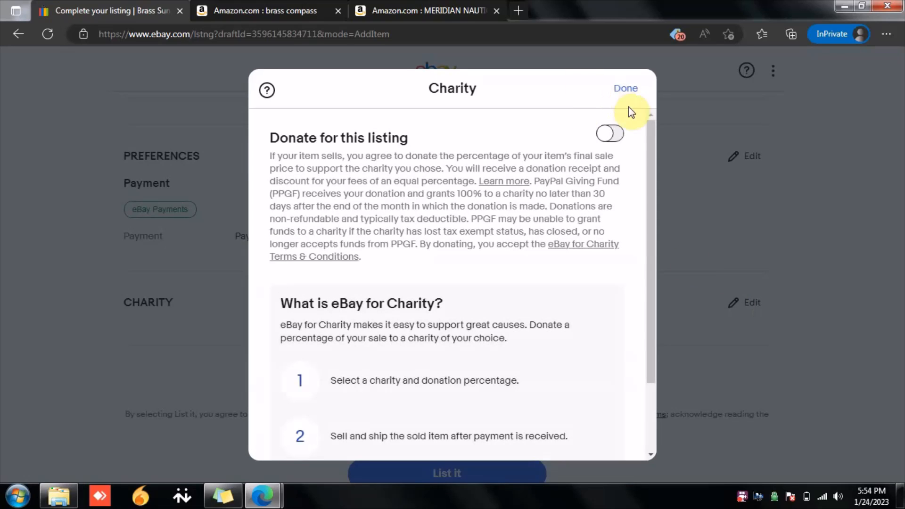
{"action": "left_click", "coordinate": [622, 89]}
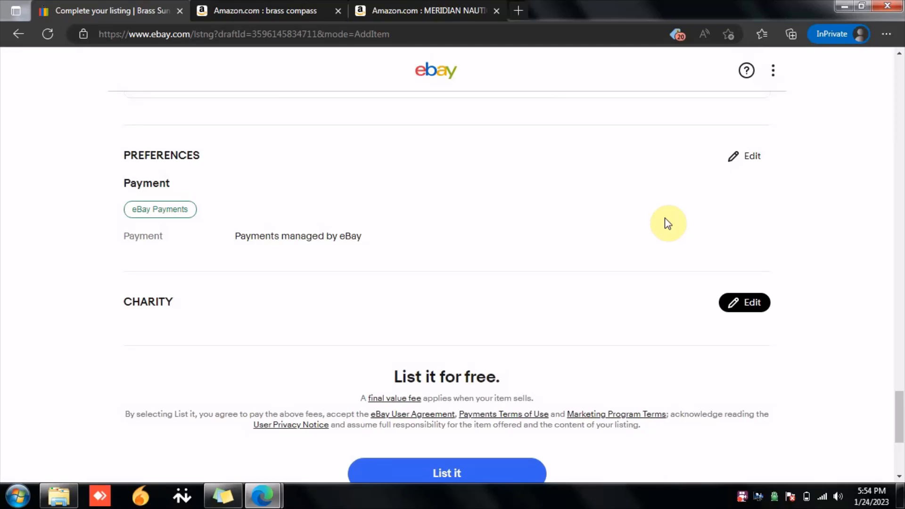
Step: Review the completed listing sections from the item category down to shipping
{"action": "scroll", "coordinate": [668, 224], "scroll_direction": "up", "scroll_amount": 5}
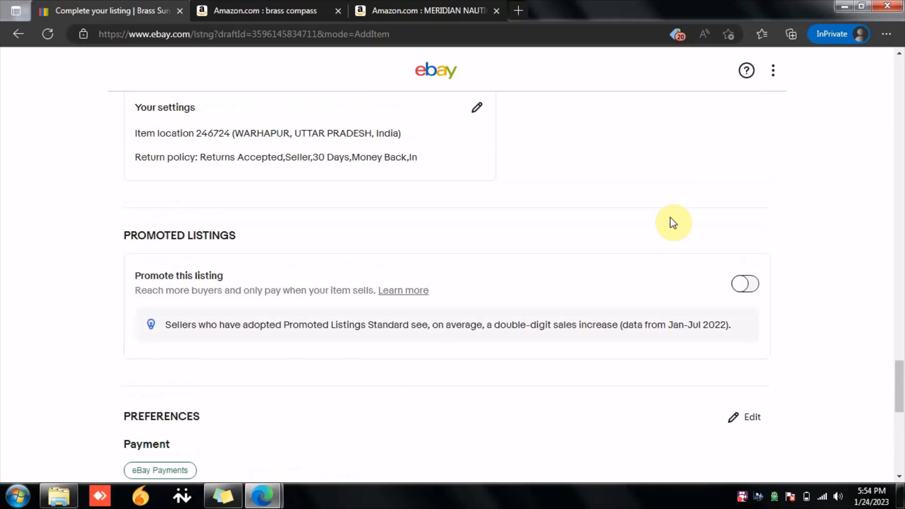
{"action": "scroll", "coordinate": [674, 223], "scroll_direction": "up", "scroll_amount": 2}
{"action": "scroll", "coordinate": [674, 223], "scroll_direction": "up", "scroll_amount": 7}
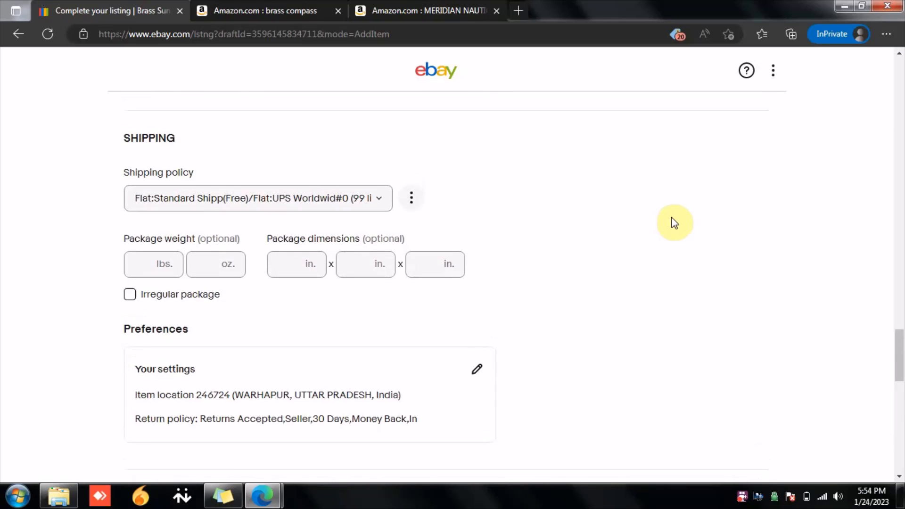
{"action": "scroll", "coordinate": [673, 222], "scroll_direction": "up", "scroll_amount": 20}
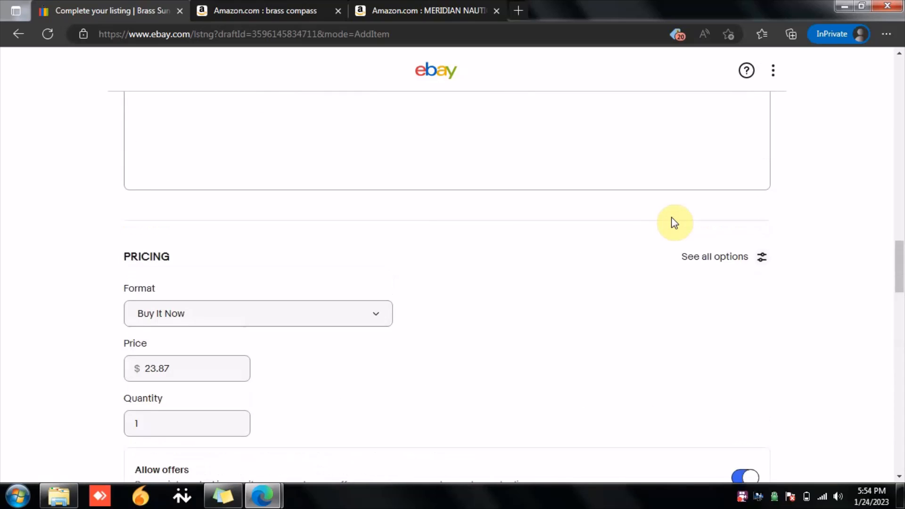
{"action": "mouse_move", "coordinate": [901, 163]}
{"action": "left_mouse_down"}
{"action": "mouse_move", "coordinate": [900, 59]}
{"action": "mouse_move", "coordinate": [901, 152]}
{"action": "left_mouse_up"}
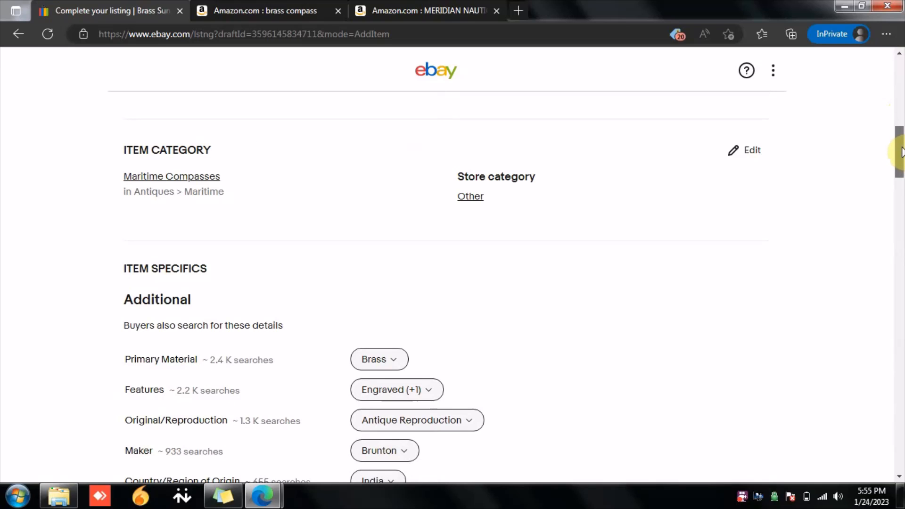
{"action": "left_click_drag", "start_coordinate": [900, 152], "coordinate": [900, 256]}
{"action": "left_click_drag", "start_coordinate": [902, 257], "coordinate": [902, 347]}
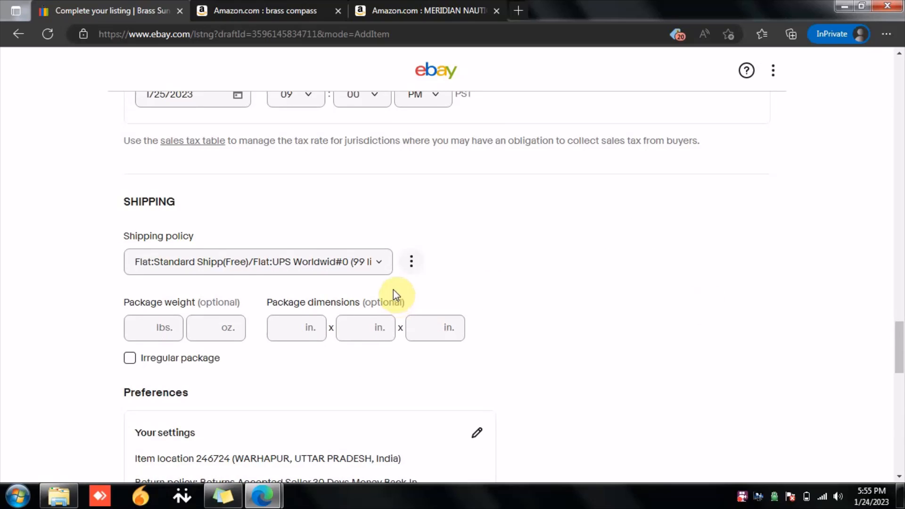
Step: Open the shipping policy for editing and review its domestic flat-rate Standard Shipping (1 to 5 business days) service and handling time
{"action": "left_click", "coordinate": [412, 263]}
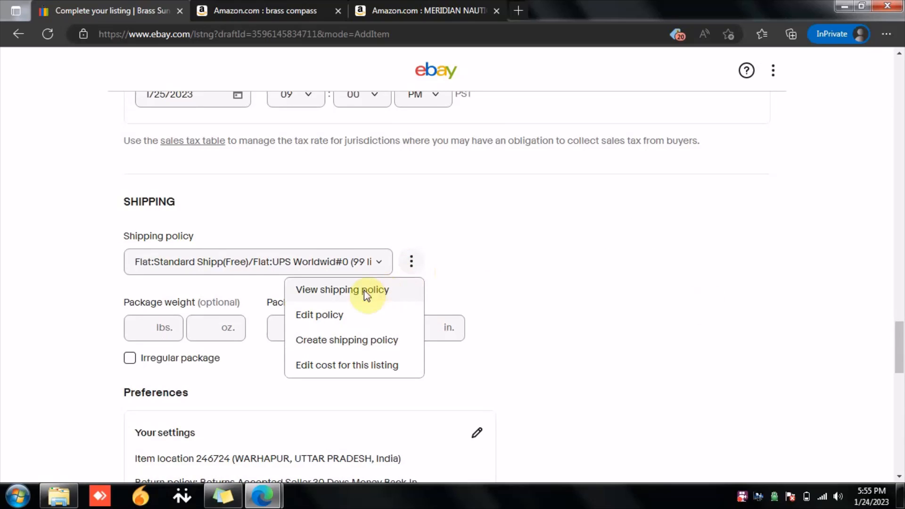
{"action": "left_click", "coordinate": [341, 316]}
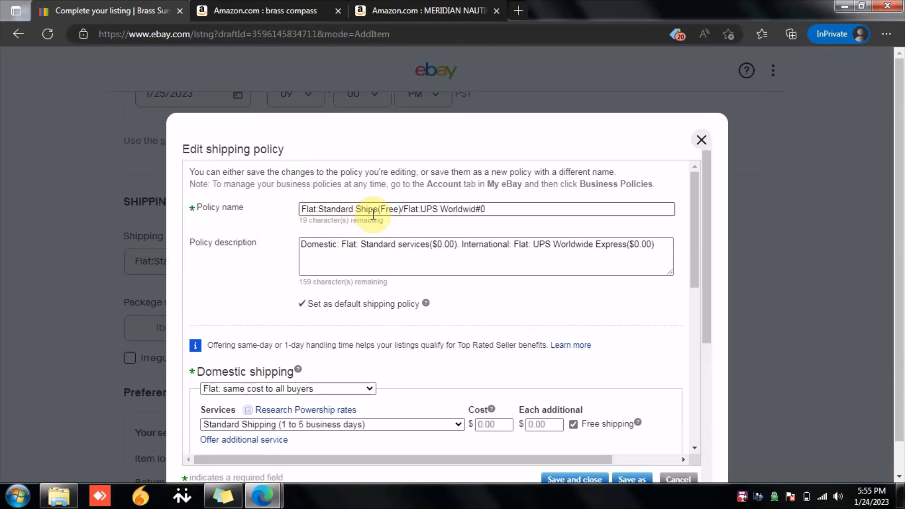
{"action": "scroll", "coordinate": [473, 226], "scroll_direction": "down", "scroll_amount": 3}
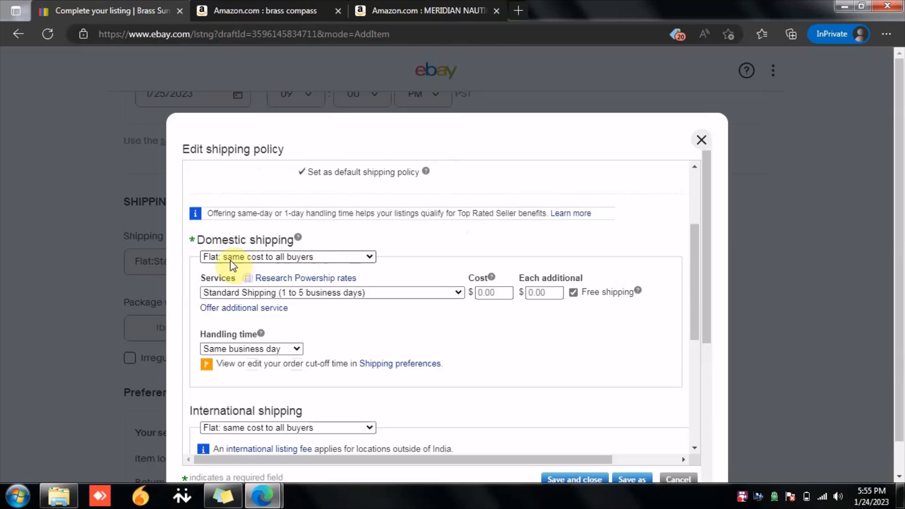
{"action": "left_click", "coordinate": [291, 260]}
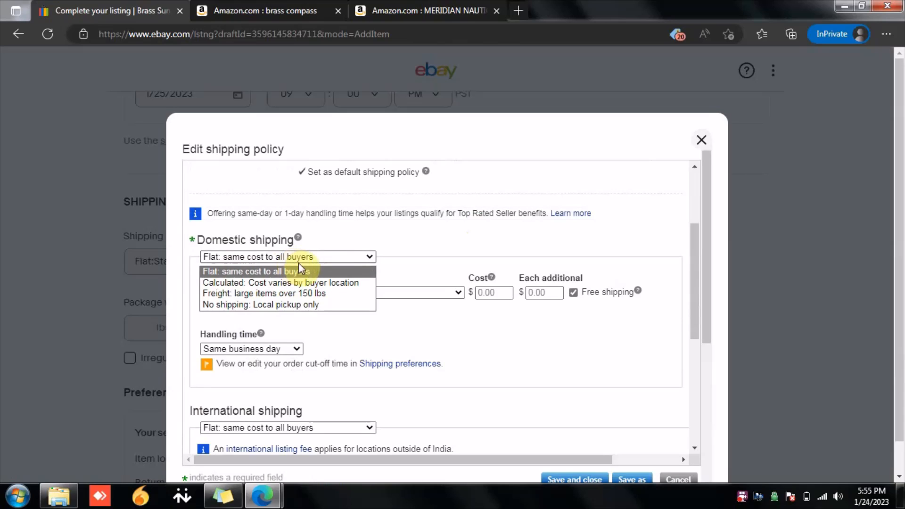
{"action": "left_click", "coordinate": [298, 264]}
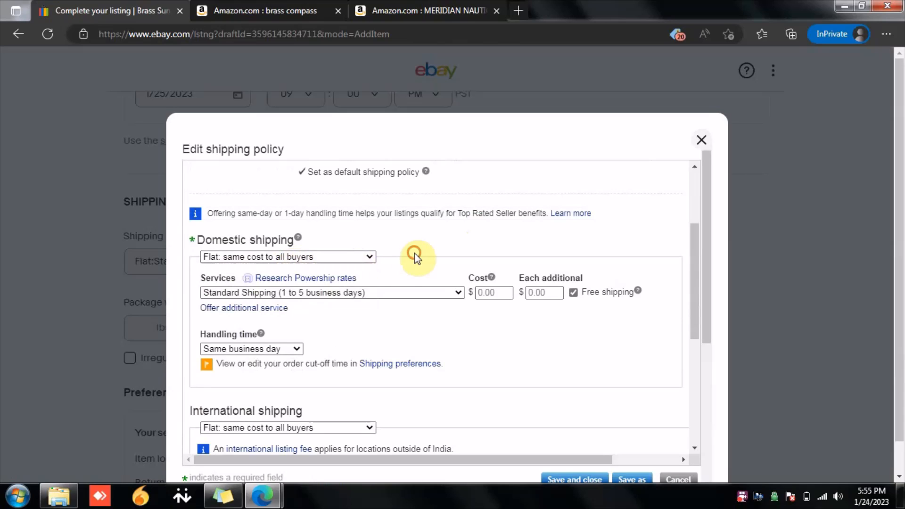
{"action": "left_click", "coordinate": [280, 294]}
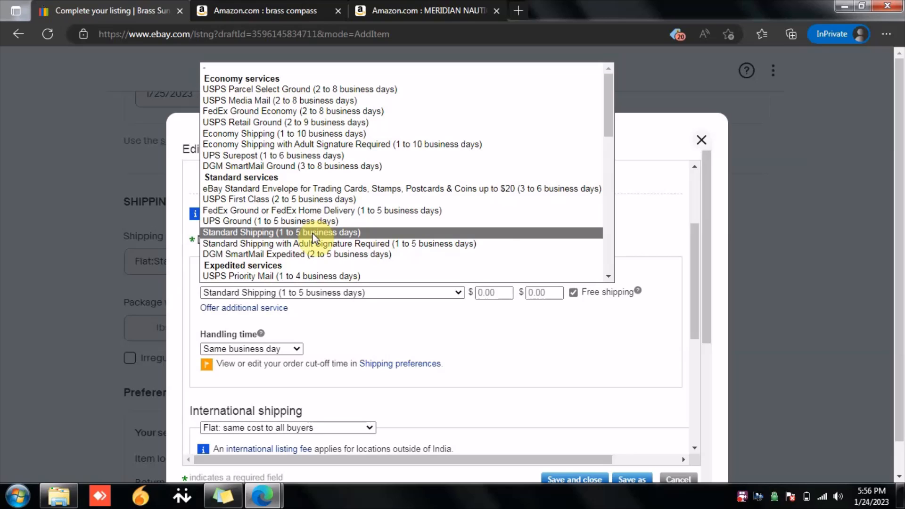
{"action": "left_click", "coordinate": [314, 233]}
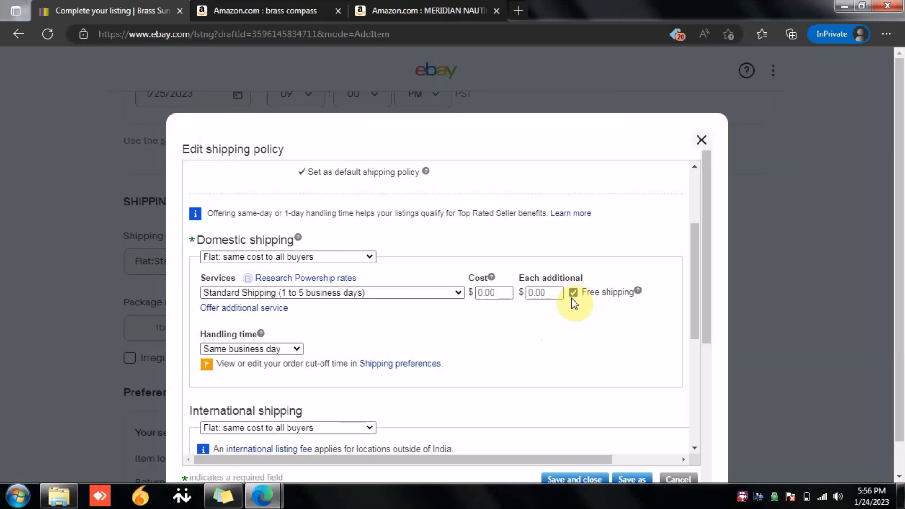
{"action": "scroll", "coordinate": [572, 304], "scroll_direction": "down", "scroll_amount": 1}
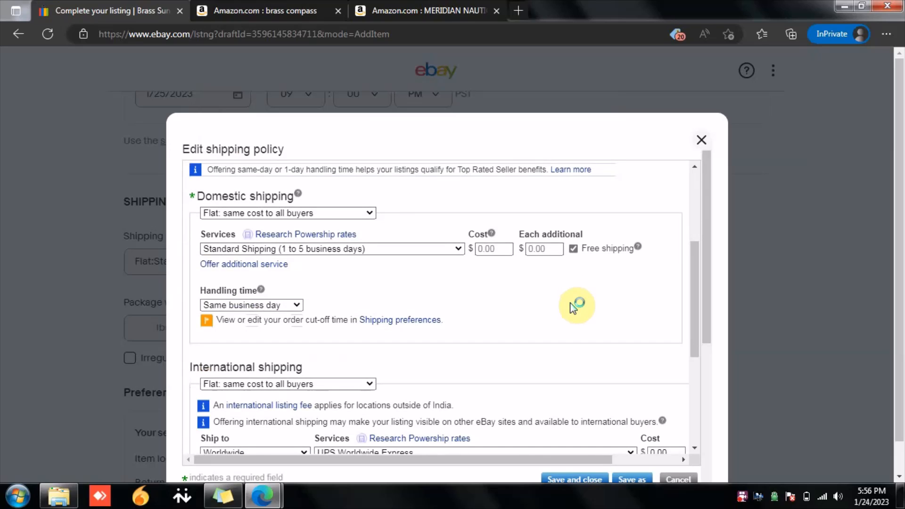
{"action": "scroll", "coordinate": [573, 309], "scroll_direction": "down", "scroll_amount": 1}
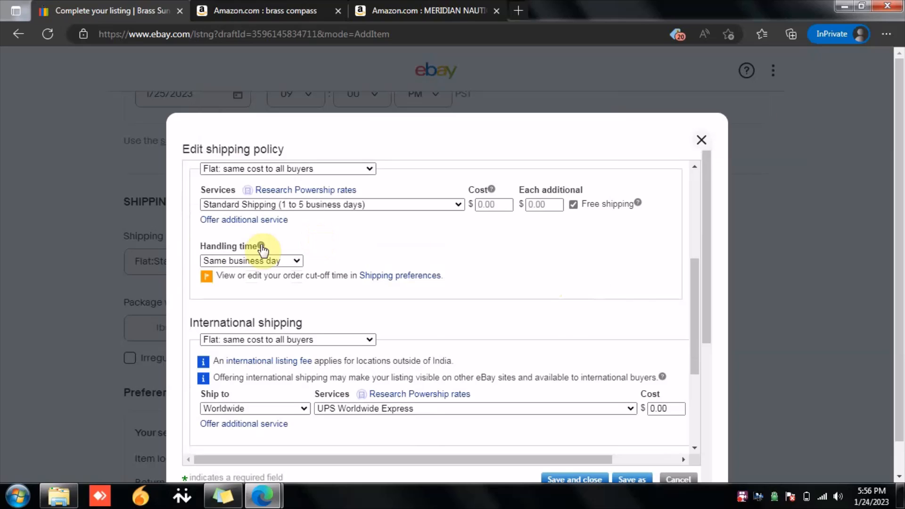
{"action": "scroll", "coordinate": [411, 329], "scroll_direction": "down", "scroll_amount": 1}
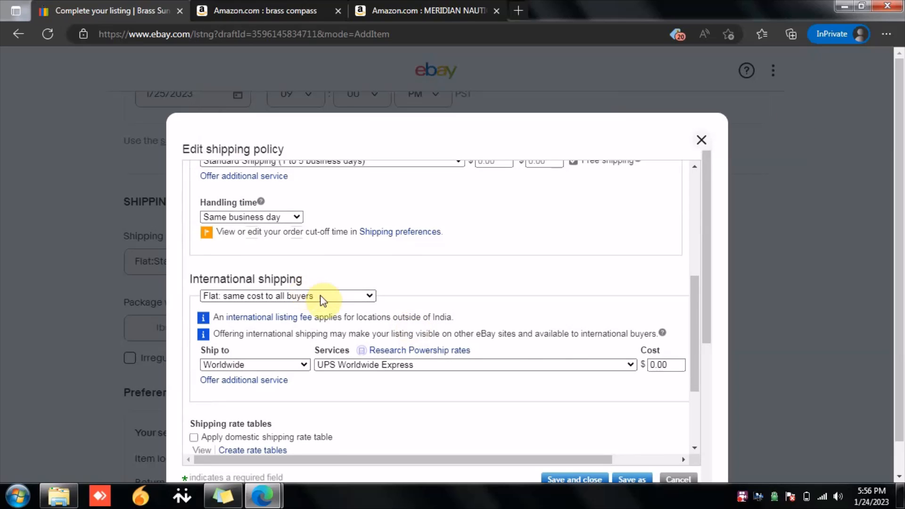
{"action": "scroll", "coordinate": [404, 321], "scroll_direction": "down", "scroll_amount": 1}
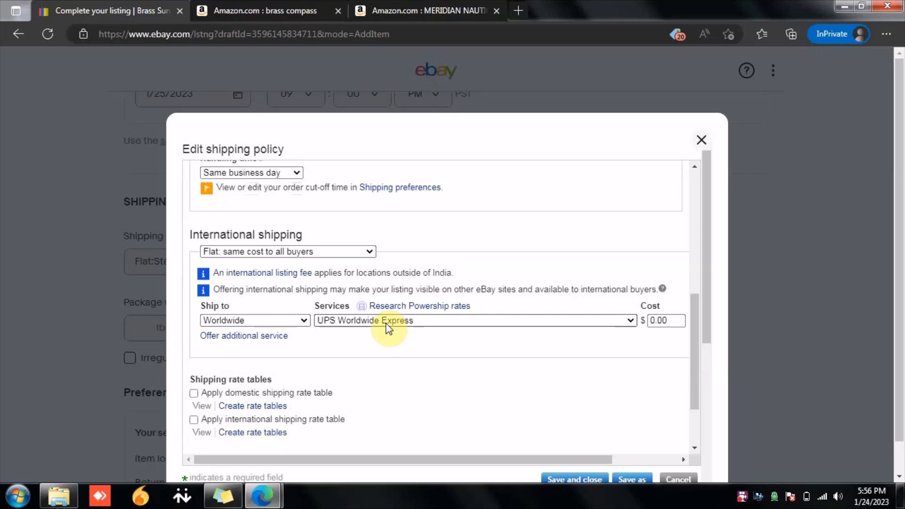
{"action": "scroll", "coordinate": [388, 329], "scroll_direction": "down", "scroll_amount": 1}
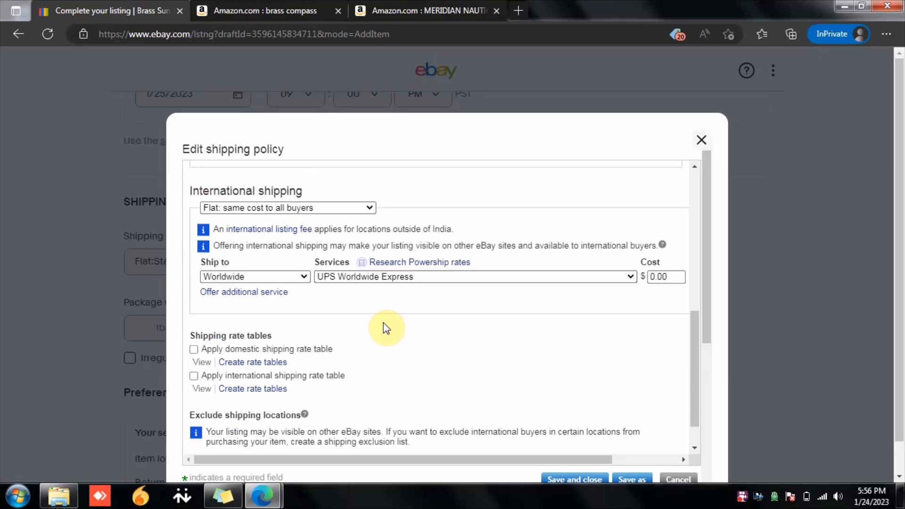
Step: Browse the international shipping services list, keeping UPS Worldwide Express as the service
{"action": "left_click", "coordinate": [407, 280]}
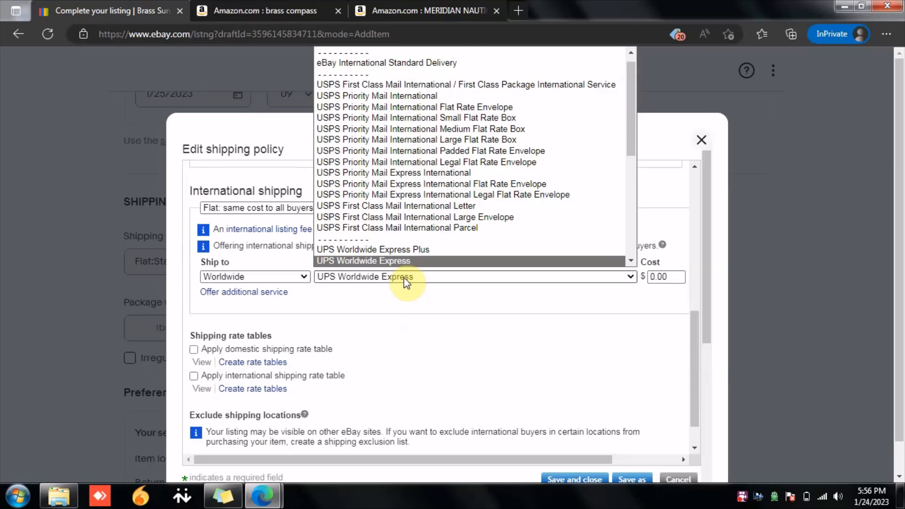
{"action": "scroll", "coordinate": [414, 221], "scroll_direction": "down", "scroll_amount": 3}
{"action": "scroll", "coordinate": [434, 219], "scroll_direction": "down", "scroll_amount": 4}
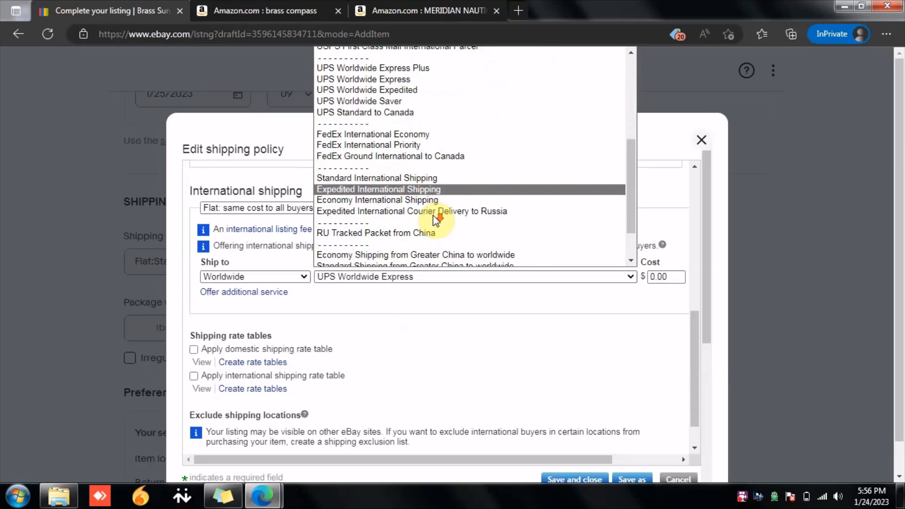
{"action": "scroll", "coordinate": [436, 221], "scroll_direction": "up", "scroll_amount": 3}
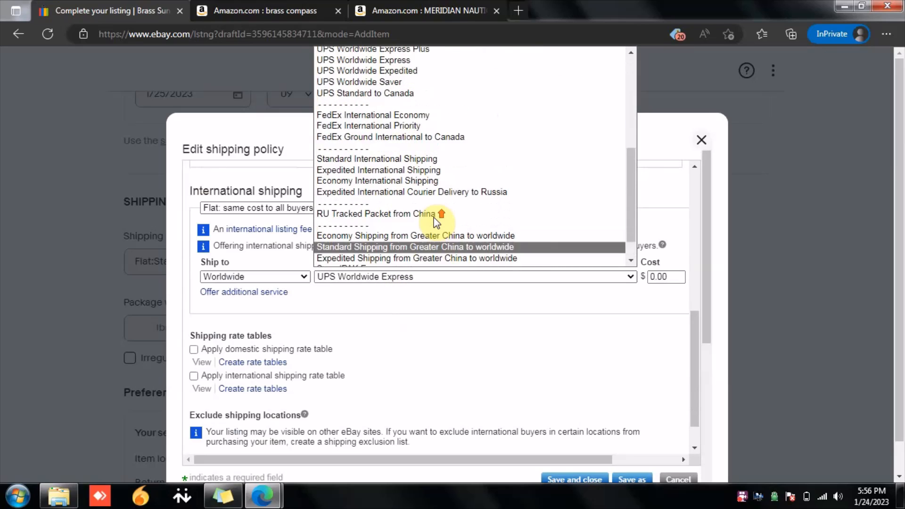
{"action": "scroll", "coordinate": [434, 217], "scroll_direction": "up", "scroll_amount": 1}
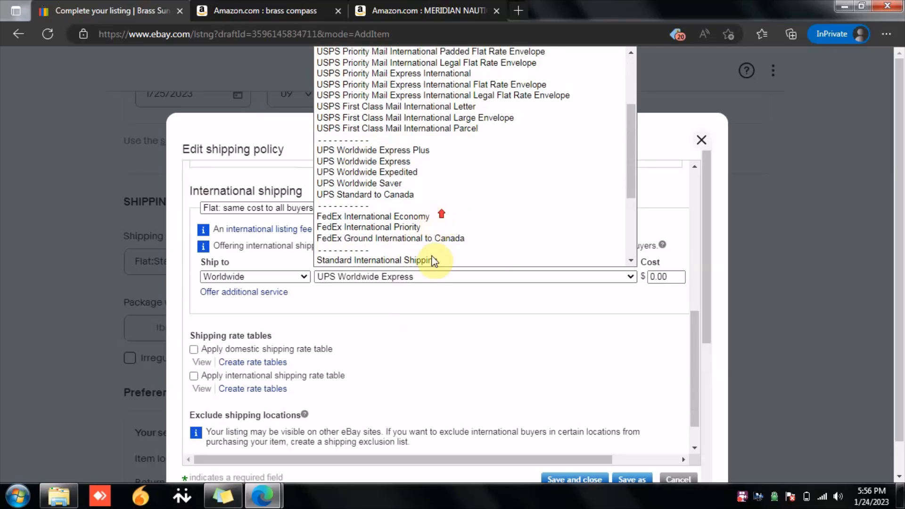
{"action": "left_click", "coordinate": [409, 298]}
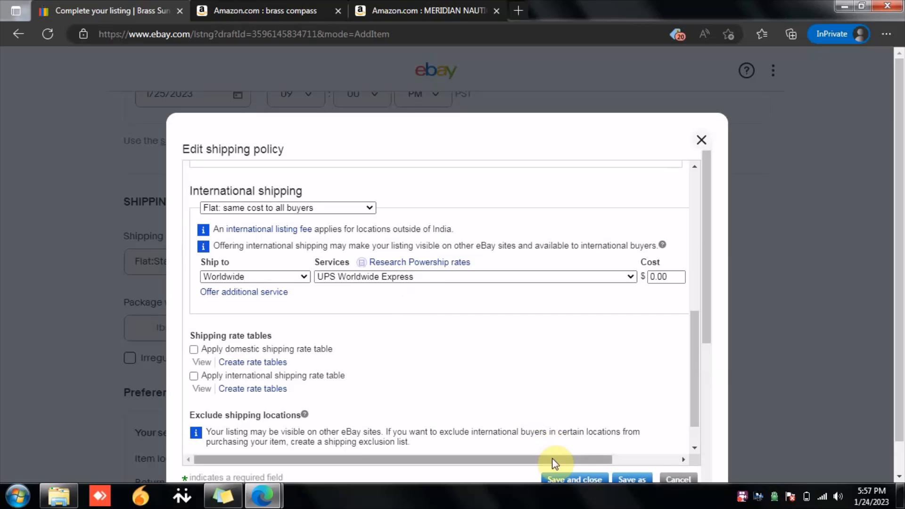
Step: Save and close the shipping policy, confirming the changes
{"action": "left_click_drag", "start_coordinate": [552, 460], "coordinate": [413, 460]}
{"action": "scroll", "coordinate": [434, 398], "scroll_direction": "down", "scroll_amount": 1}
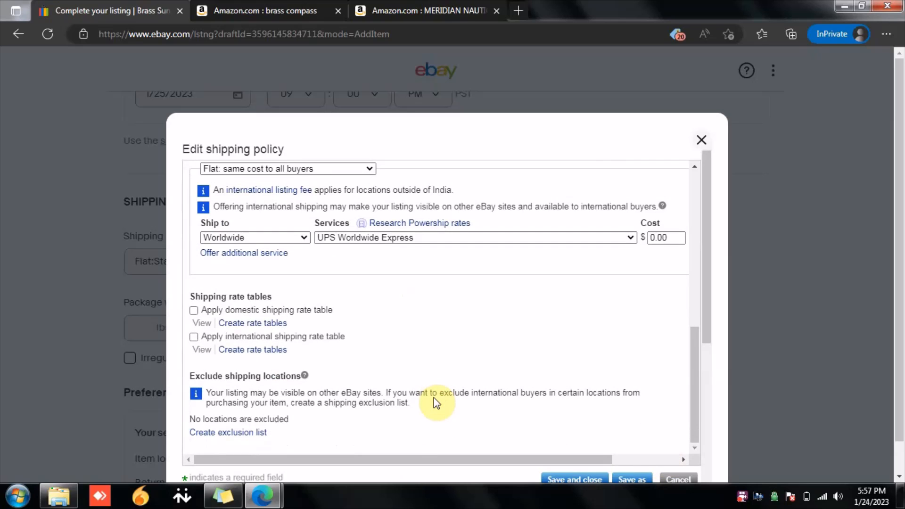
{"action": "scroll", "coordinate": [435, 399], "scroll_direction": "down", "scroll_amount": 5}
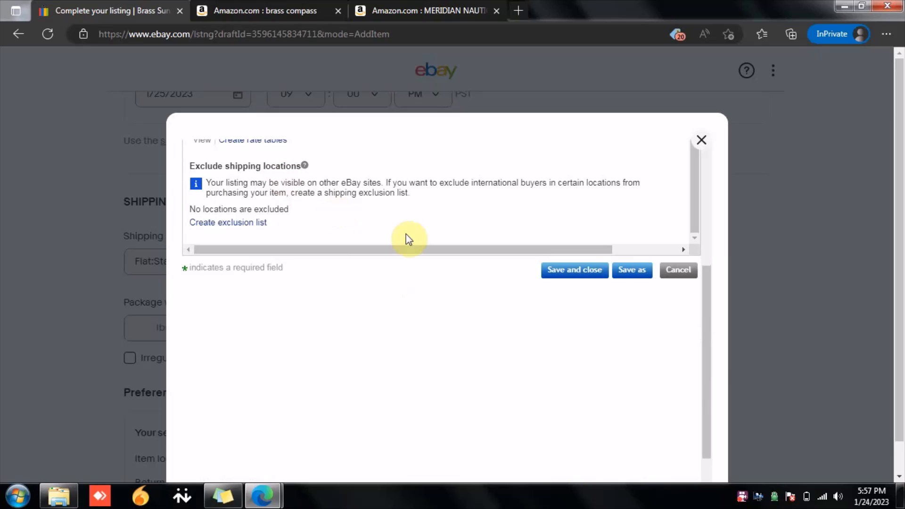
{"action": "left_click", "coordinate": [561, 272]}
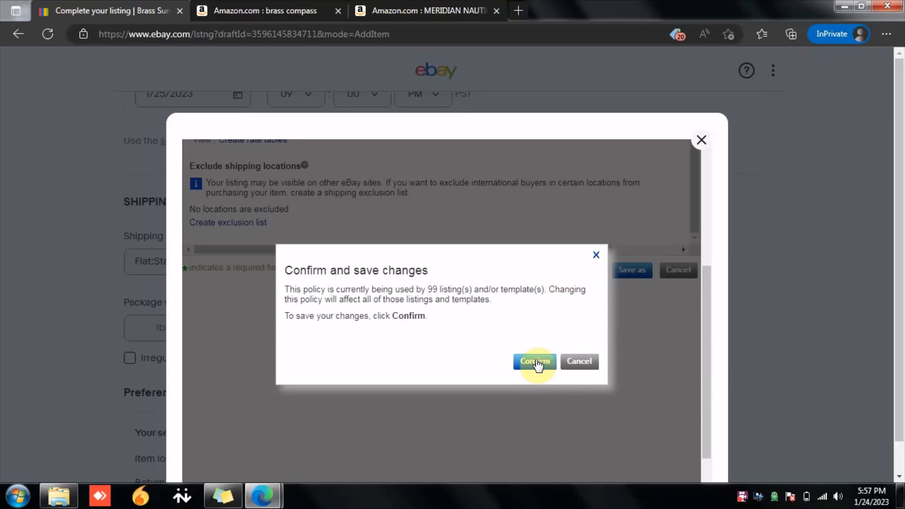
{"action": "left_click", "coordinate": [536, 361]}
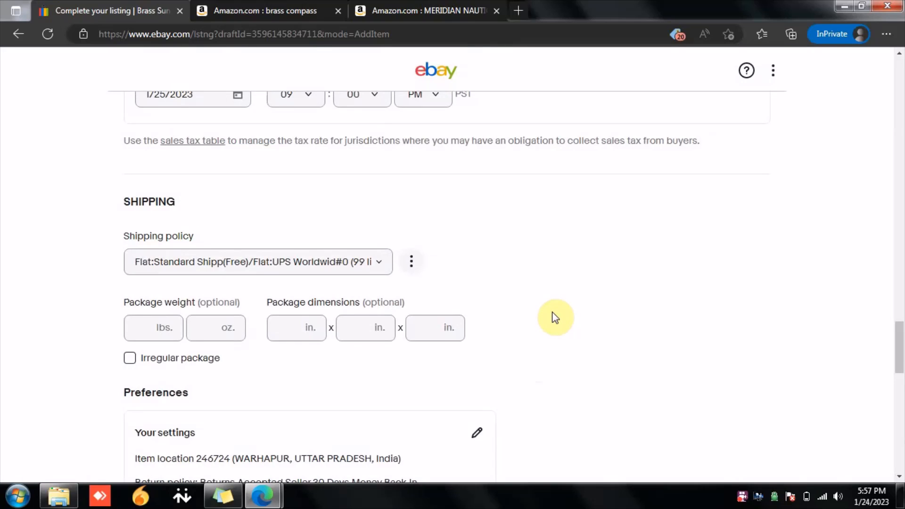
Step: Publish the listing with the free List it option
{"action": "scroll", "coordinate": [555, 318], "scroll_direction": "down", "scroll_amount": 4}
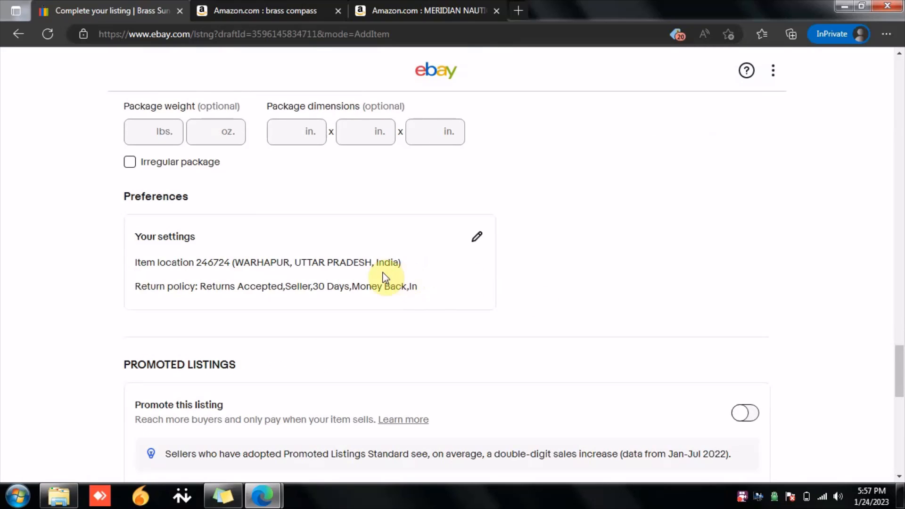
{"action": "scroll", "coordinate": [335, 278], "scroll_direction": "down", "scroll_amount": 1}
{"action": "scroll", "coordinate": [335, 279], "scroll_direction": "down", "scroll_amount": 2}
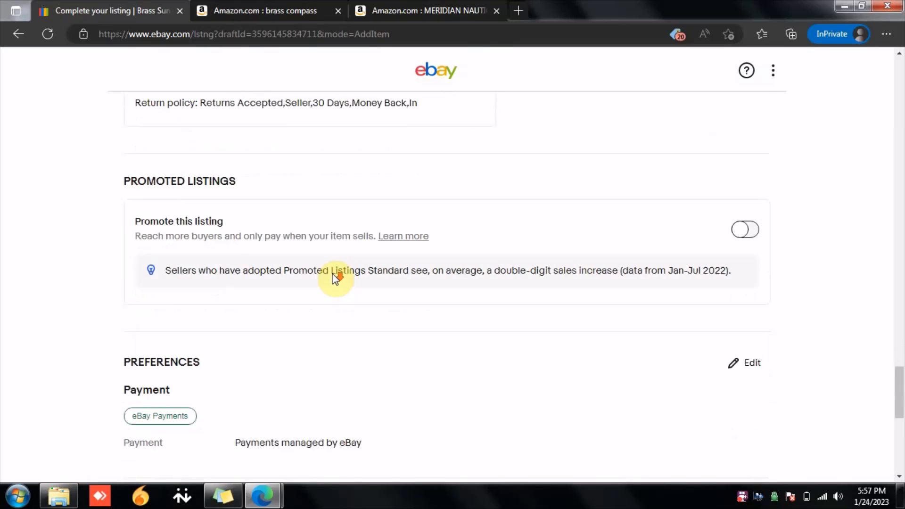
{"action": "scroll", "coordinate": [335, 279], "scroll_direction": "down", "scroll_amount": 2}
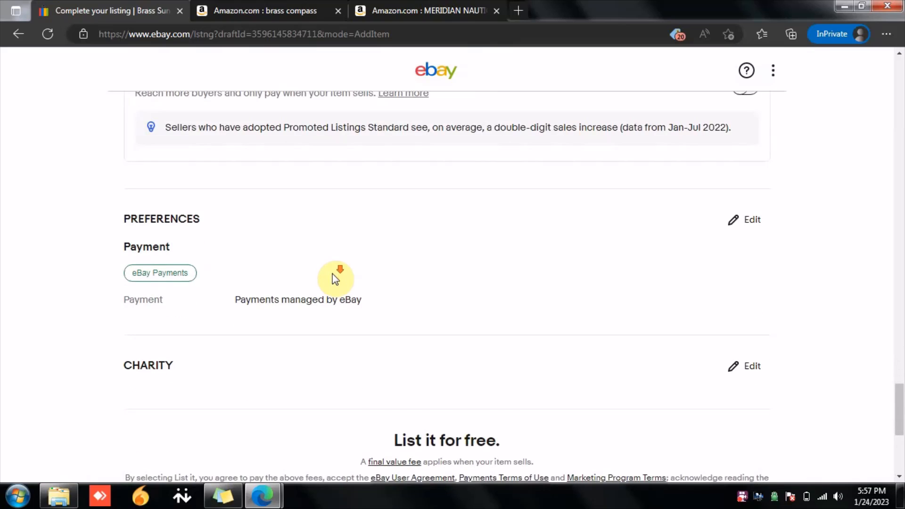
{"action": "scroll", "coordinate": [335, 278], "scroll_direction": "down", "scroll_amount": 3}
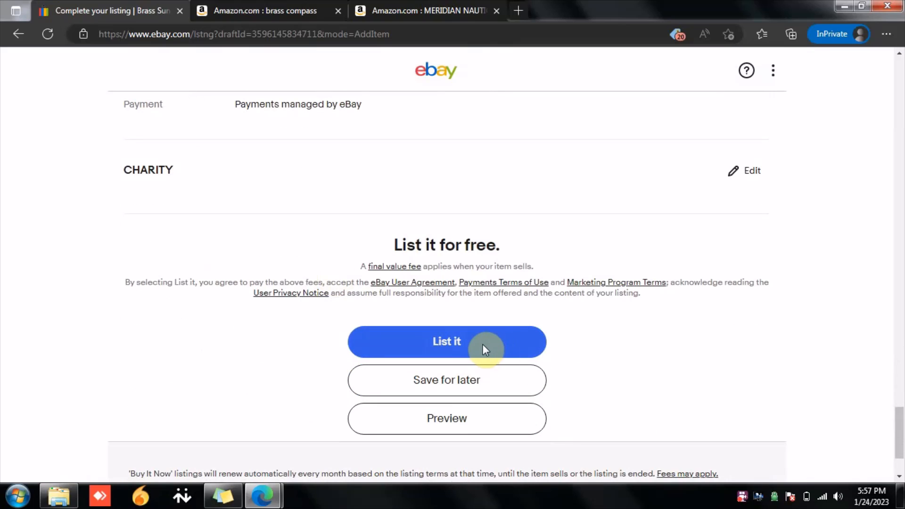
{"action": "left_click", "coordinate": [473, 348]}
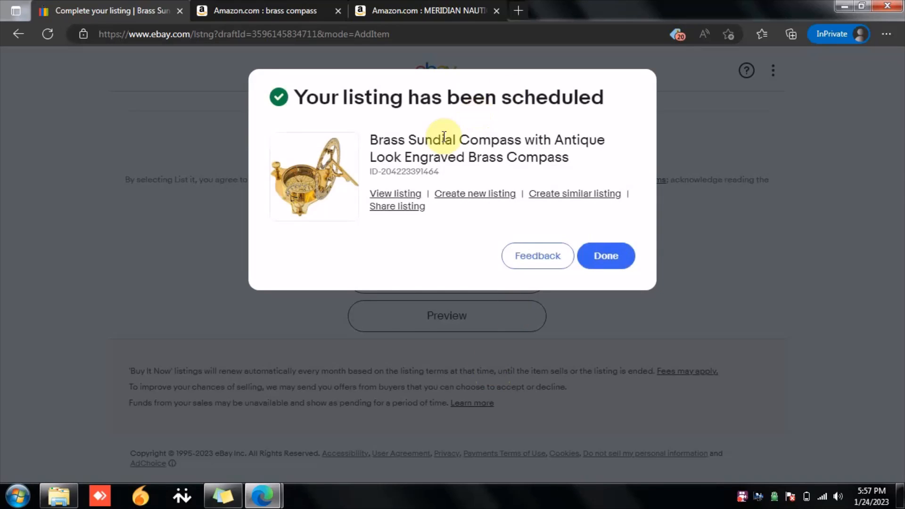
Step: Open the scheduled listing and examine its title, condition, price, shipping, returns and item specifics
{"action": "left_click", "coordinate": [400, 196]}
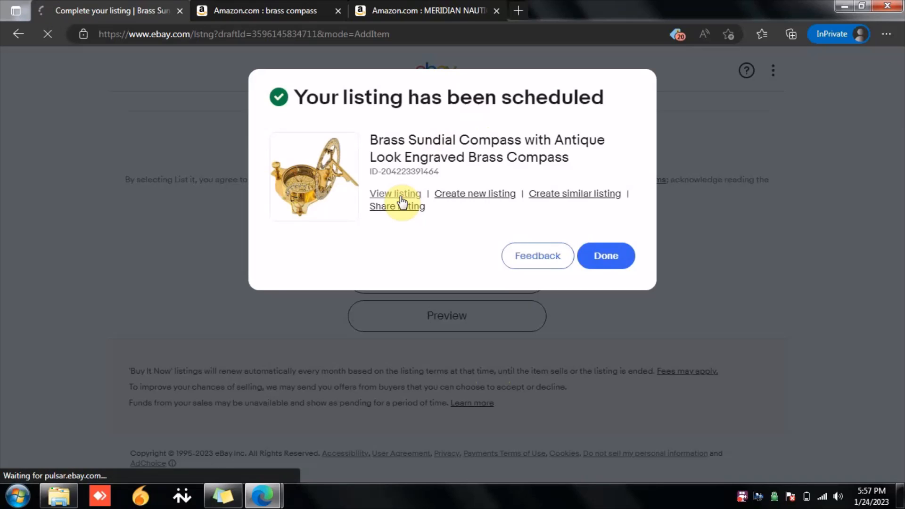
{"action": "scroll", "coordinate": [403, 203], "scroll_direction": "down", "scroll_amount": 1}
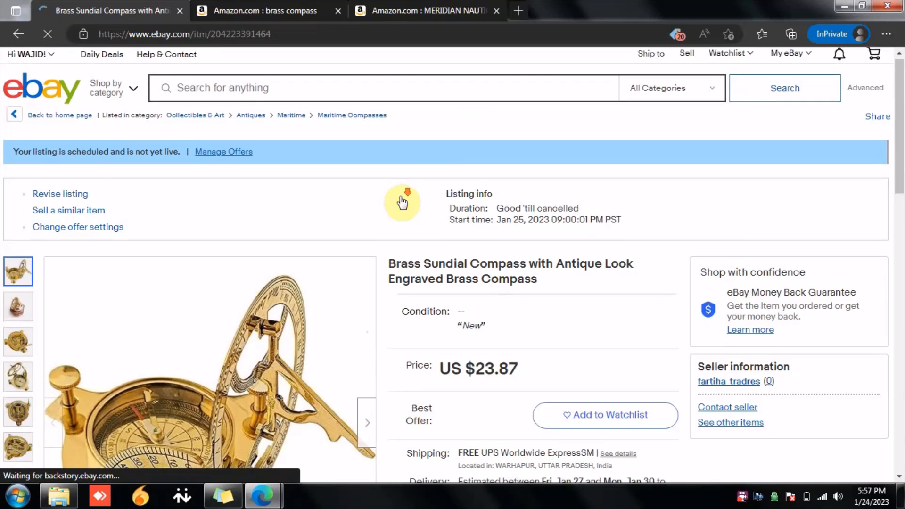
{"action": "scroll", "coordinate": [401, 202], "scroll_direction": "down", "scroll_amount": 1}
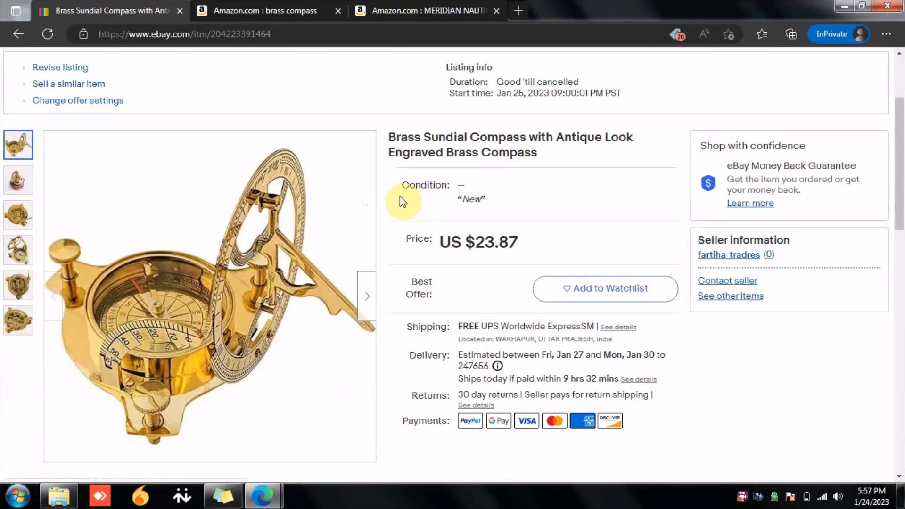
{"action": "double_click", "coordinate": [414, 144]}
{"action": "left_click", "coordinate": [414, 144]}
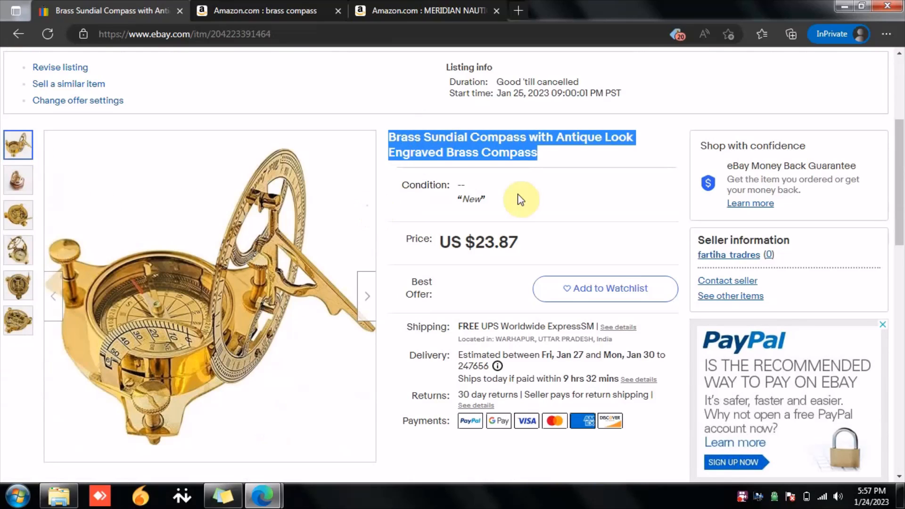
{"action": "double_click", "coordinate": [471, 198]}
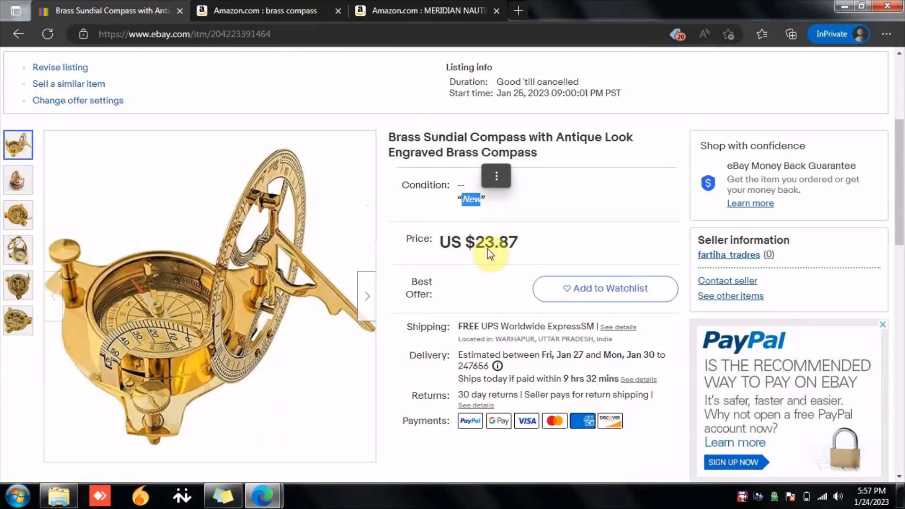
{"action": "scroll", "coordinate": [489, 249], "scroll_direction": "down", "scroll_amount": 3}
{"action": "left_click_drag", "start_coordinate": [494, 209], "coordinate": [649, 210]}
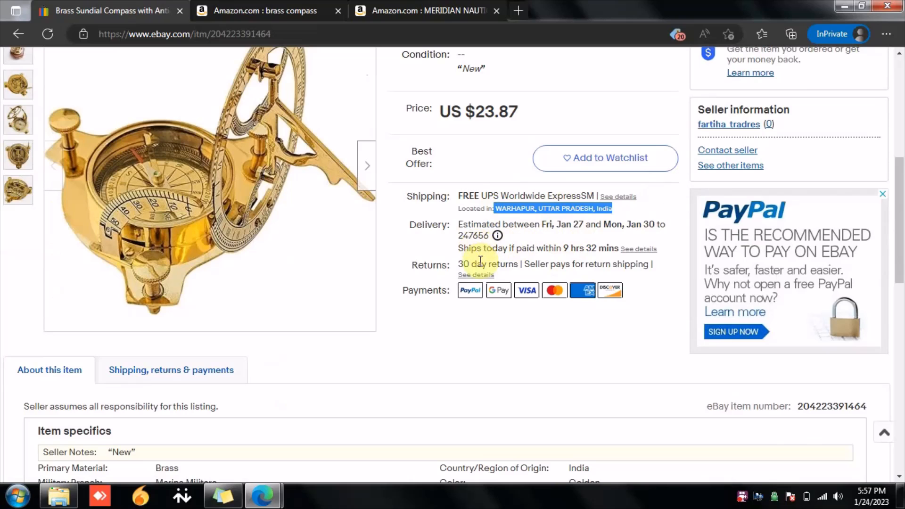
{"action": "scroll", "coordinate": [561, 266], "scroll_direction": "down", "scroll_amount": 4}
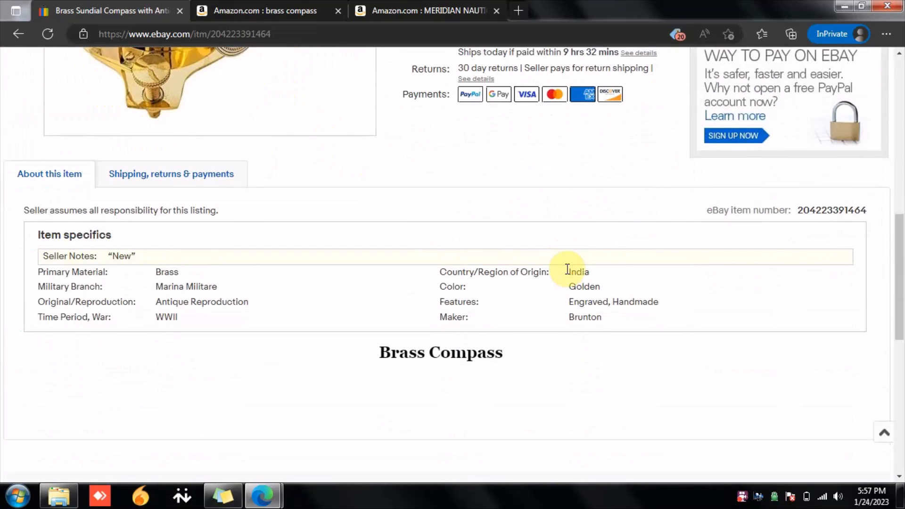
{"action": "triple_click", "coordinate": [462, 352]}
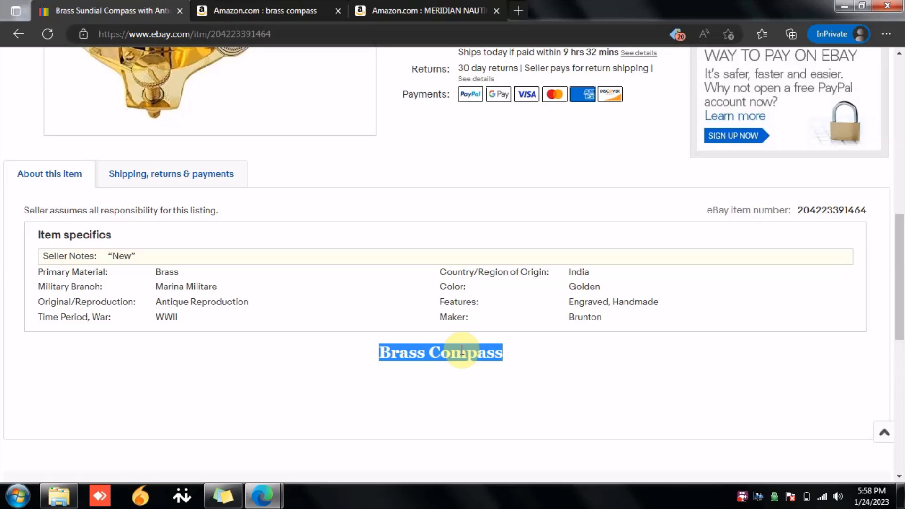
{"action": "left_click", "coordinate": [362, 362]}
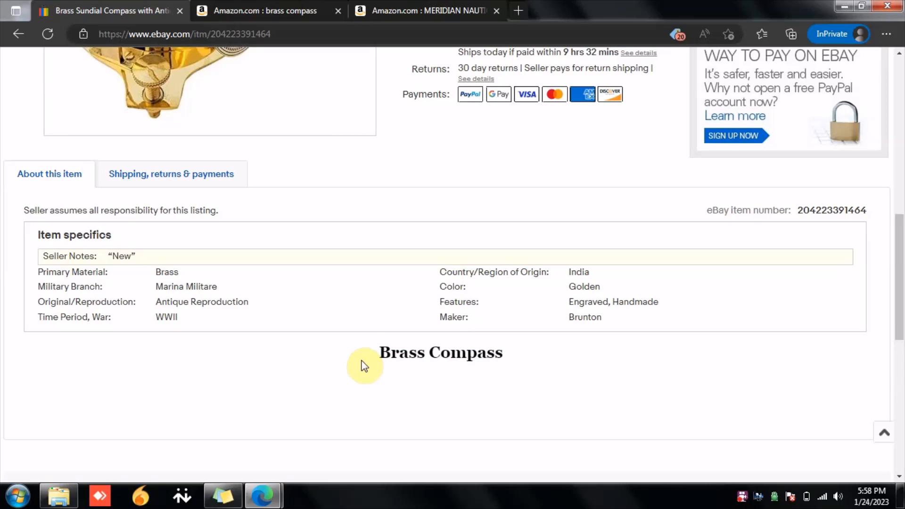
Step: Scroll through the scheduled listing page to review its schedule info, price, shipping, returns and item specifics
{"action": "scroll", "coordinate": [365, 367], "scroll_direction": "up", "scroll_amount": 5}
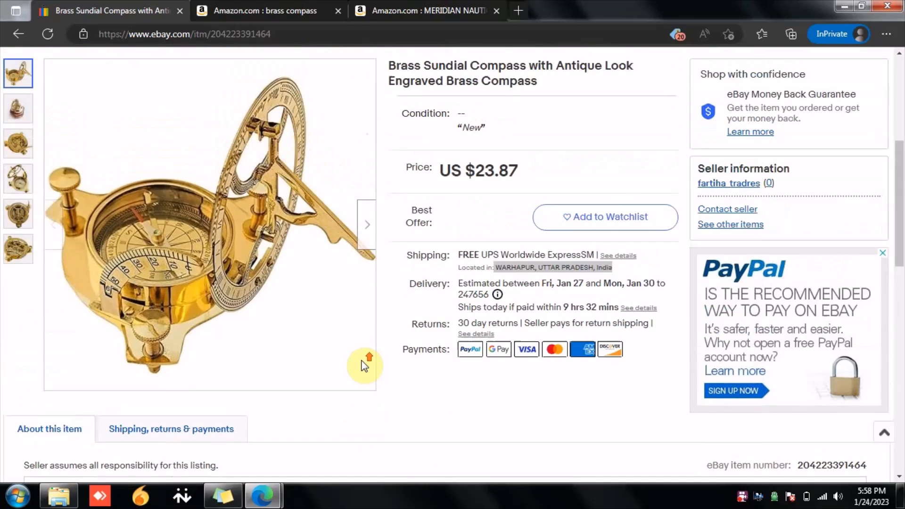
{"action": "scroll", "coordinate": [364, 365], "scroll_direction": "up", "scroll_amount": 2}
{"action": "scroll", "coordinate": [365, 366], "scroll_direction": "up", "scroll_amount": 3}
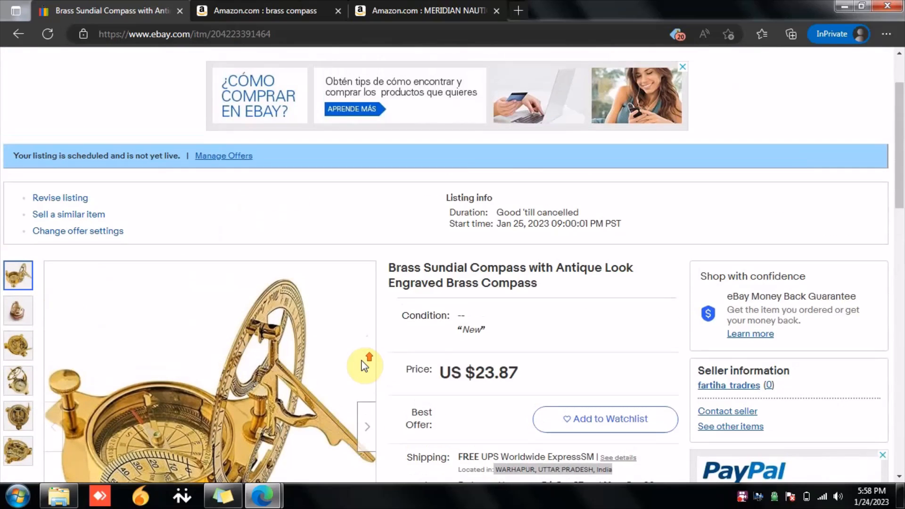
{"action": "scroll", "coordinate": [364, 367], "scroll_direction": "down", "scroll_amount": 3}
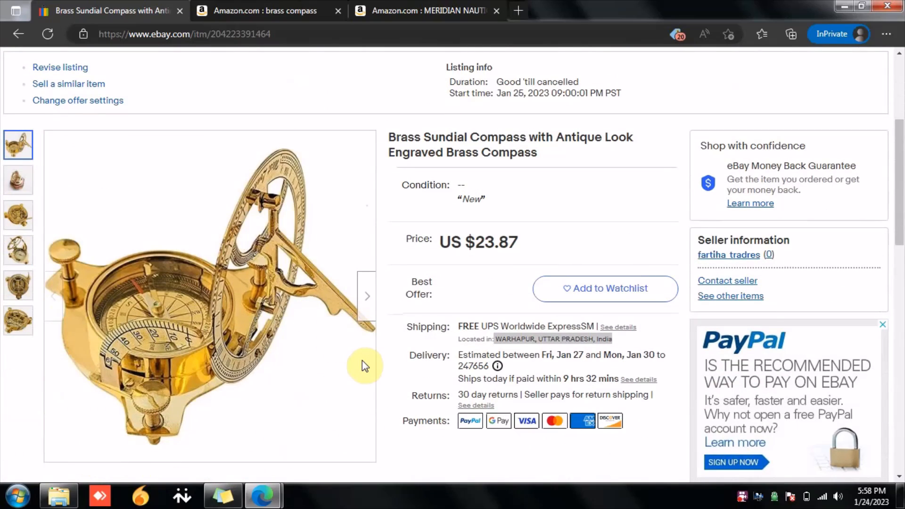
{"action": "scroll", "coordinate": [362, 360], "scroll_direction": "down", "scroll_amount": 7}
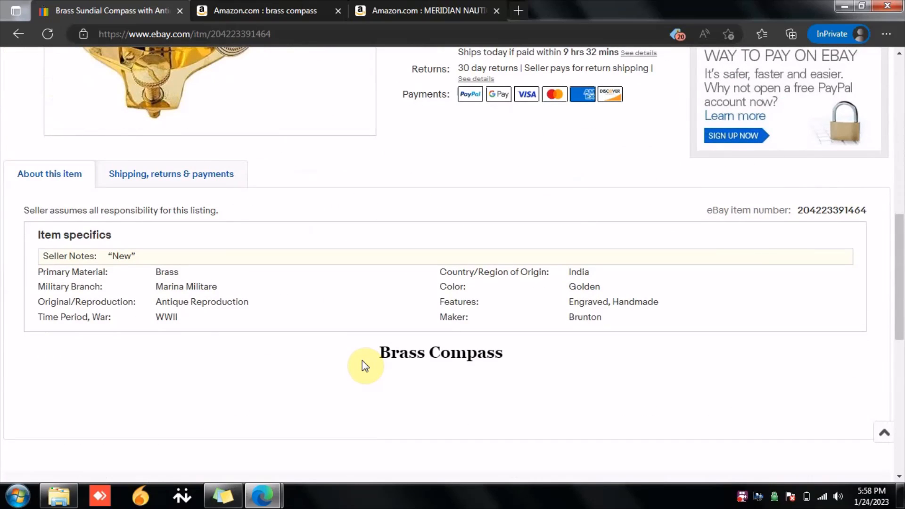
{"action": "scroll", "coordinate": [362, 361], "scroll_direction": "up", "scroll_amount": 8}
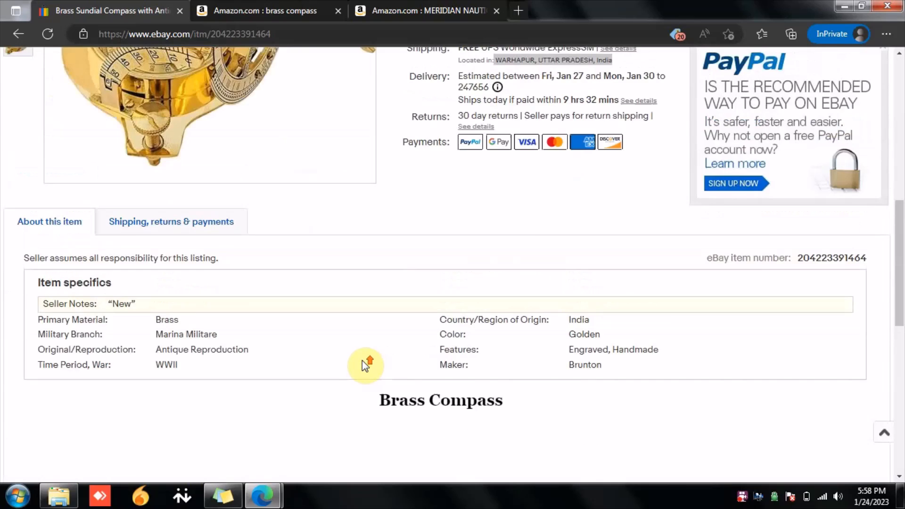
{"action": "scroll", "coordinate": [364, 365], "scroll_direction": "up", "scroll_amount": 3}
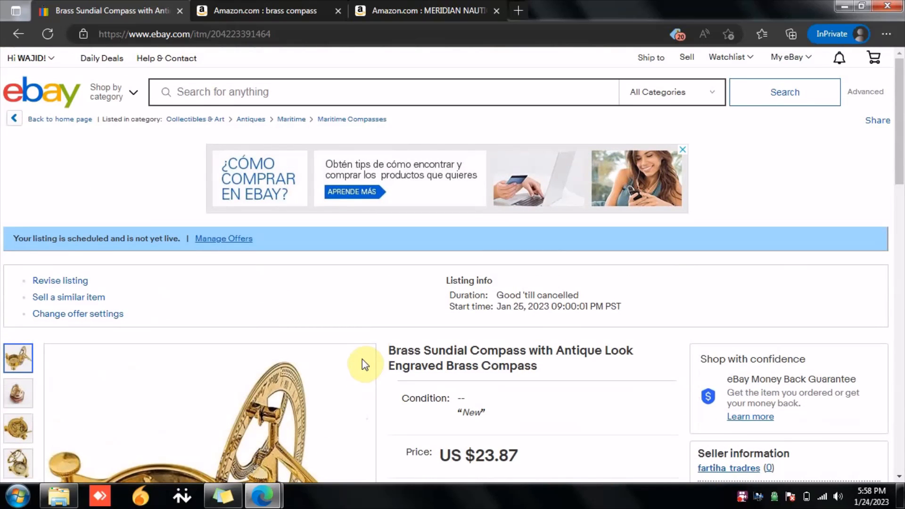
{"action": "scroll", "coordinate": [363, 366], "scroll_direction": "down", "scroll_amount": 7}
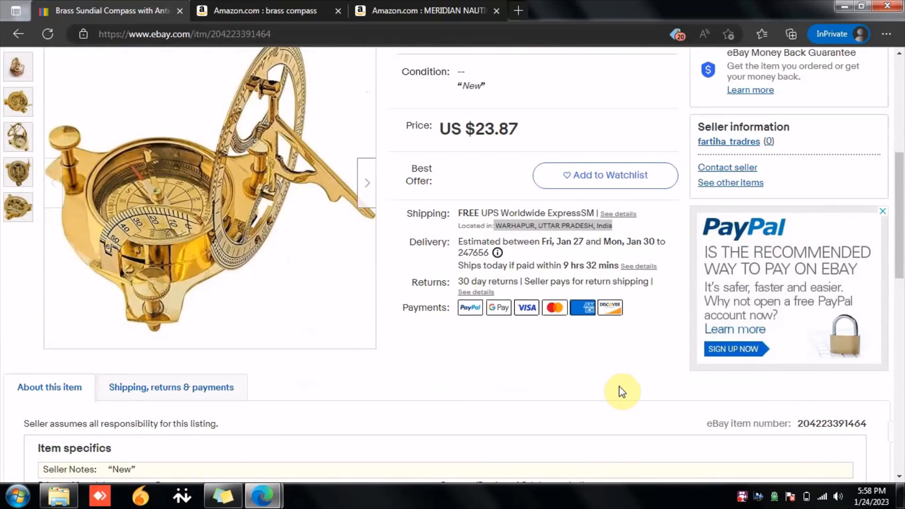